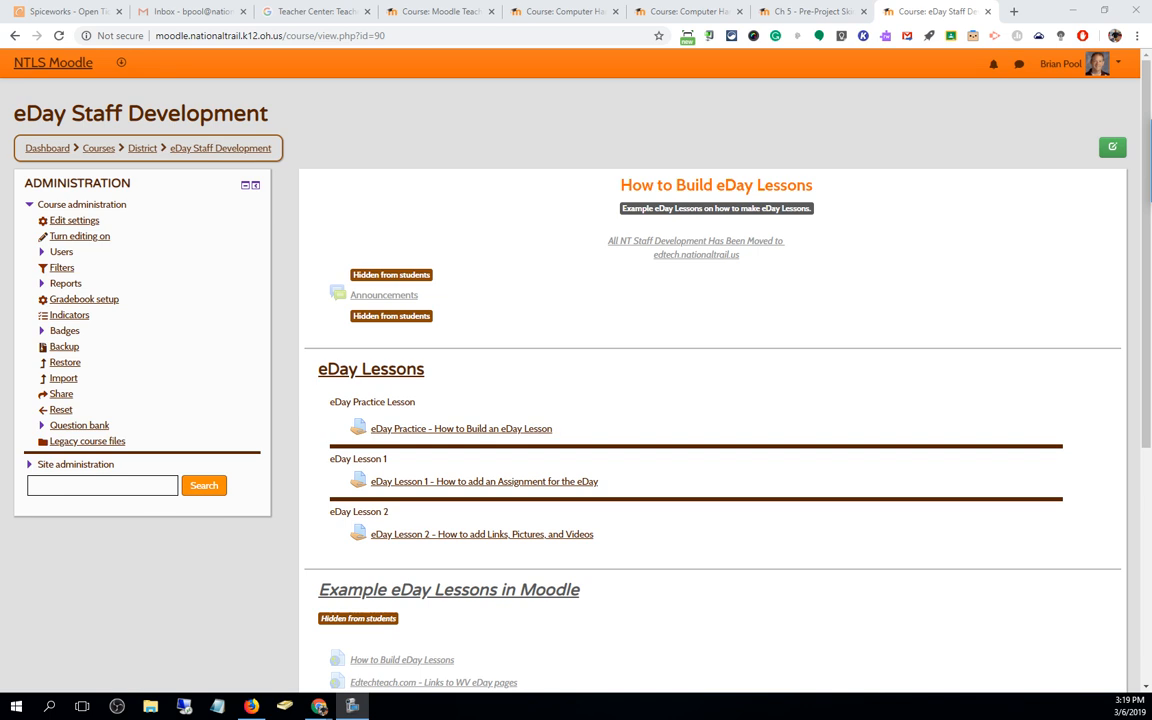
Enable editing for the course and add a new Quiz activity to the eDay Lessons section
click(1112, 147)
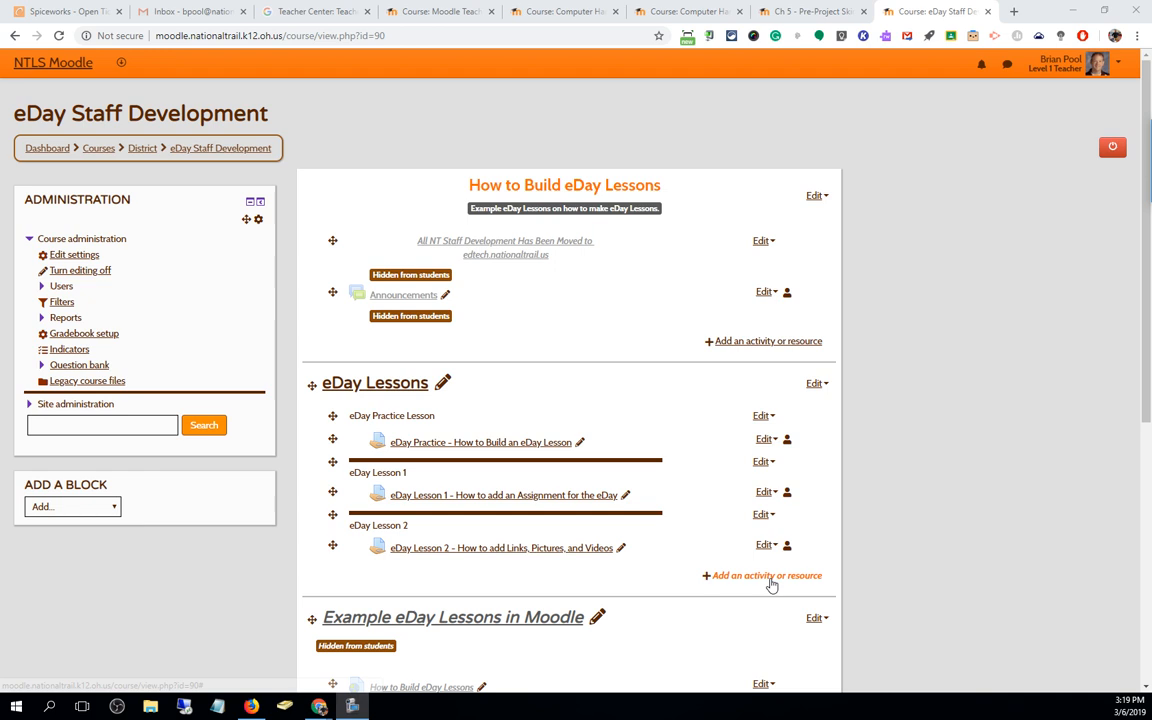
click(770, 578)
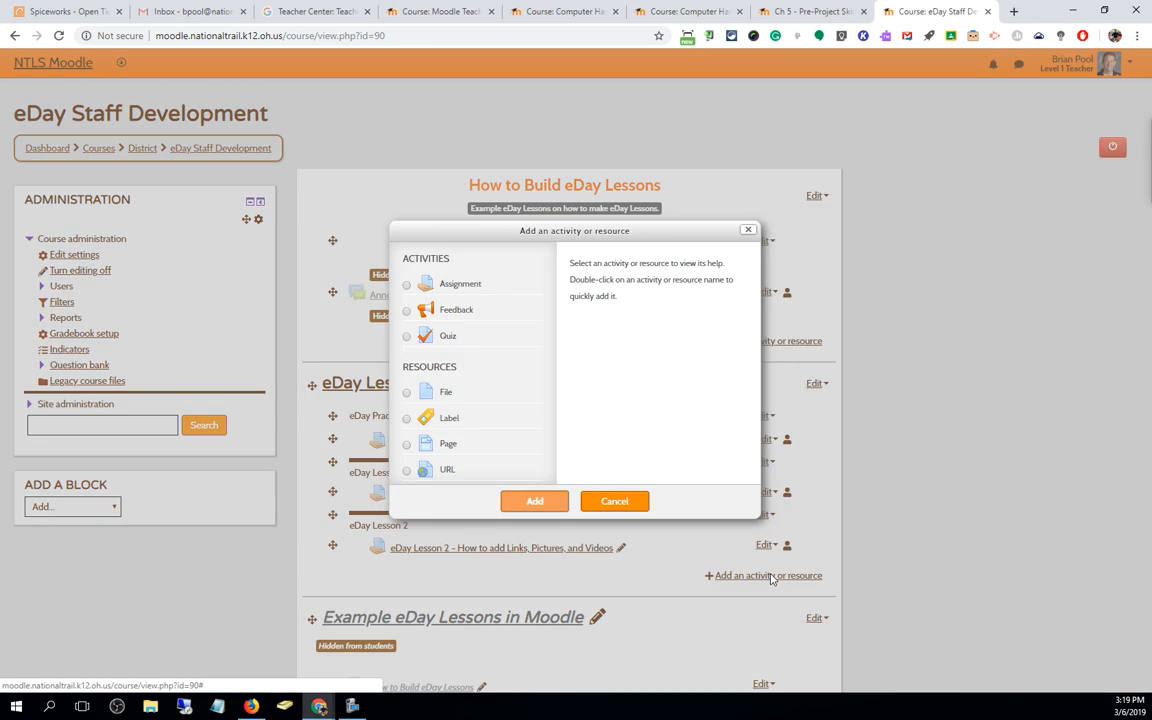
double_click(449, 338)
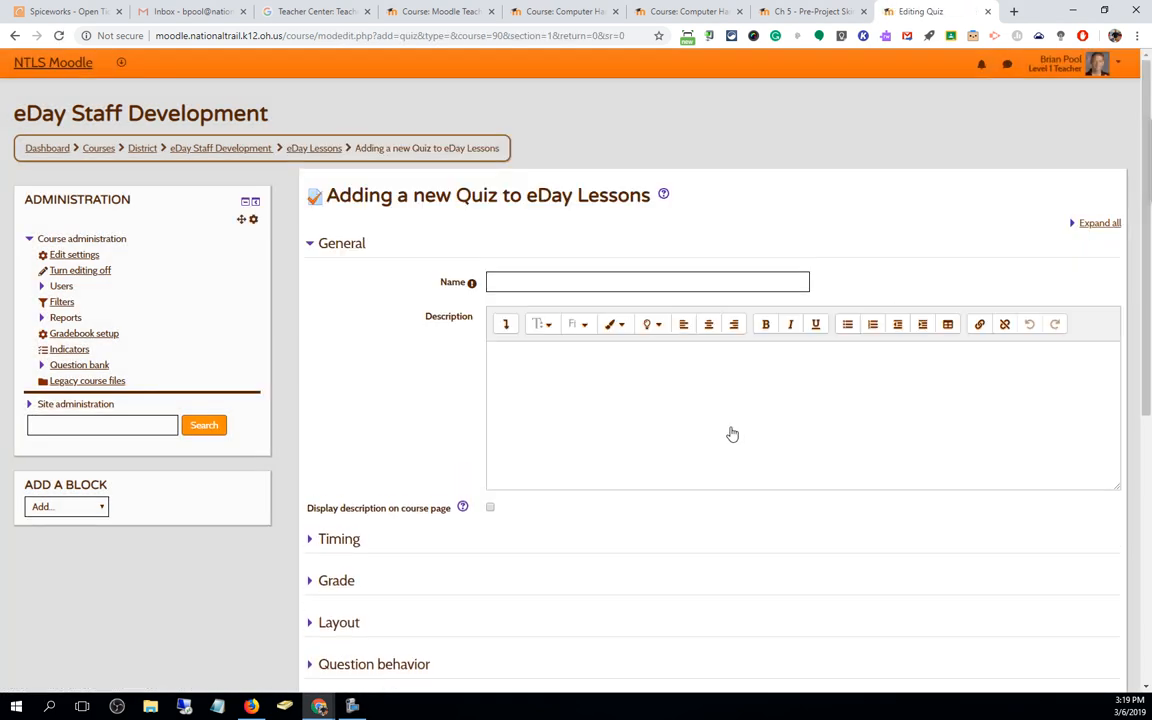
Name the quiz "Ch 1 Day 2 Assessment"
click(519, 284)
text(Ch 1)
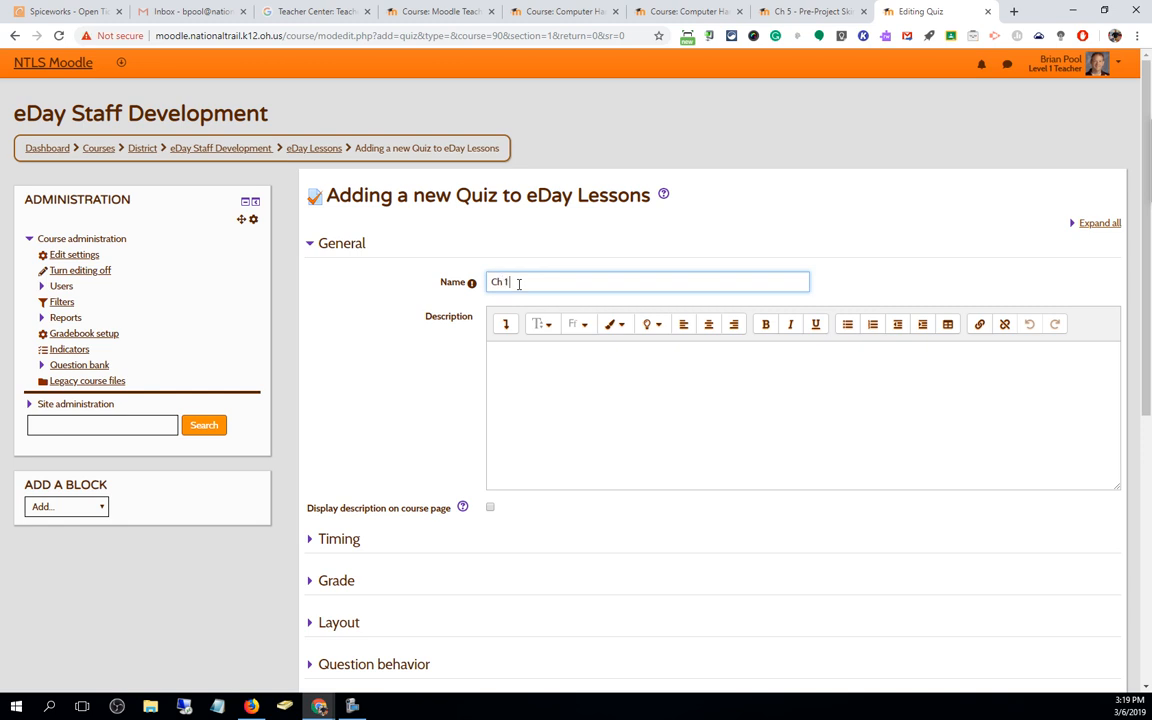
text( Self )
text(-Assess)
text(ment)
double_click(519, 282)
key(Delete)
key(Delete)
text(Day 2)
Enter "Open Book, open Note - 25 minutes." as the quiz description
click(550, 410)
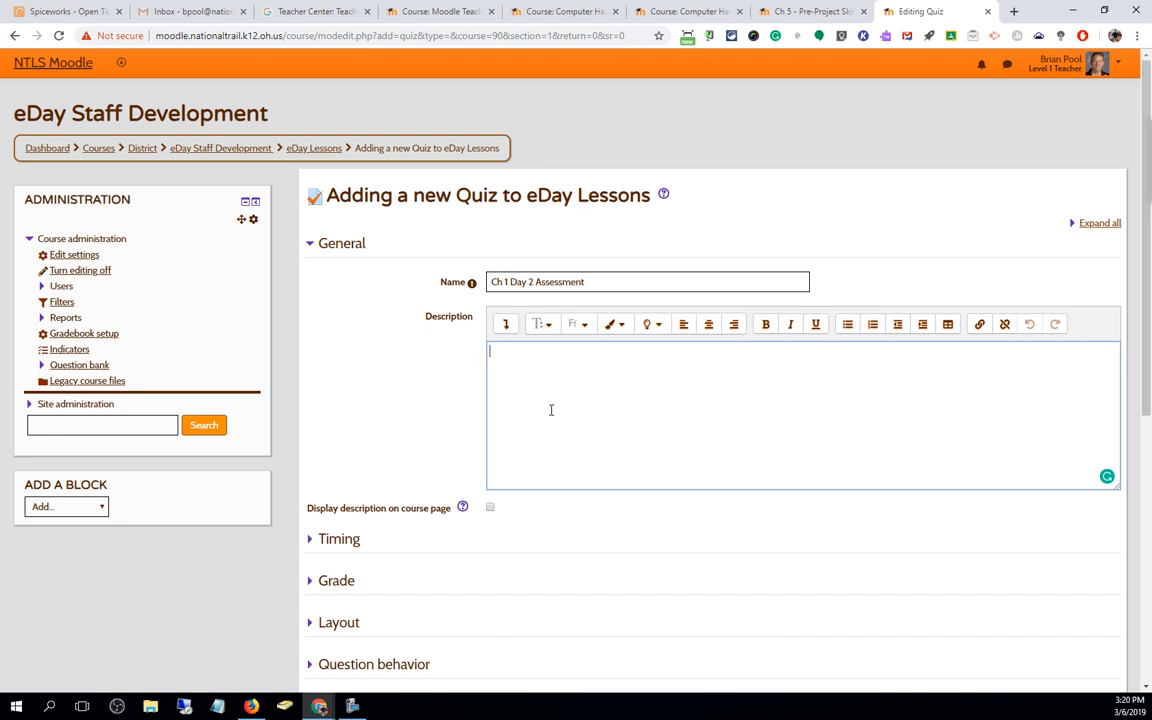
text(Open Book, o)
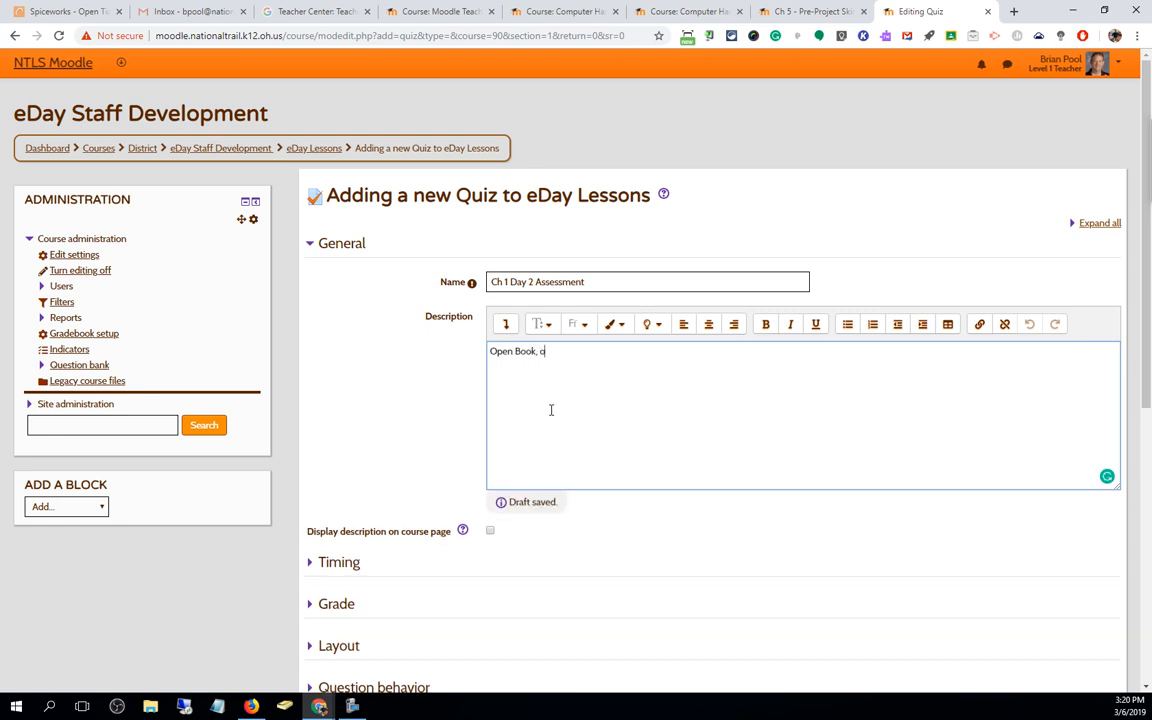
text(pen Note - 25 minute)
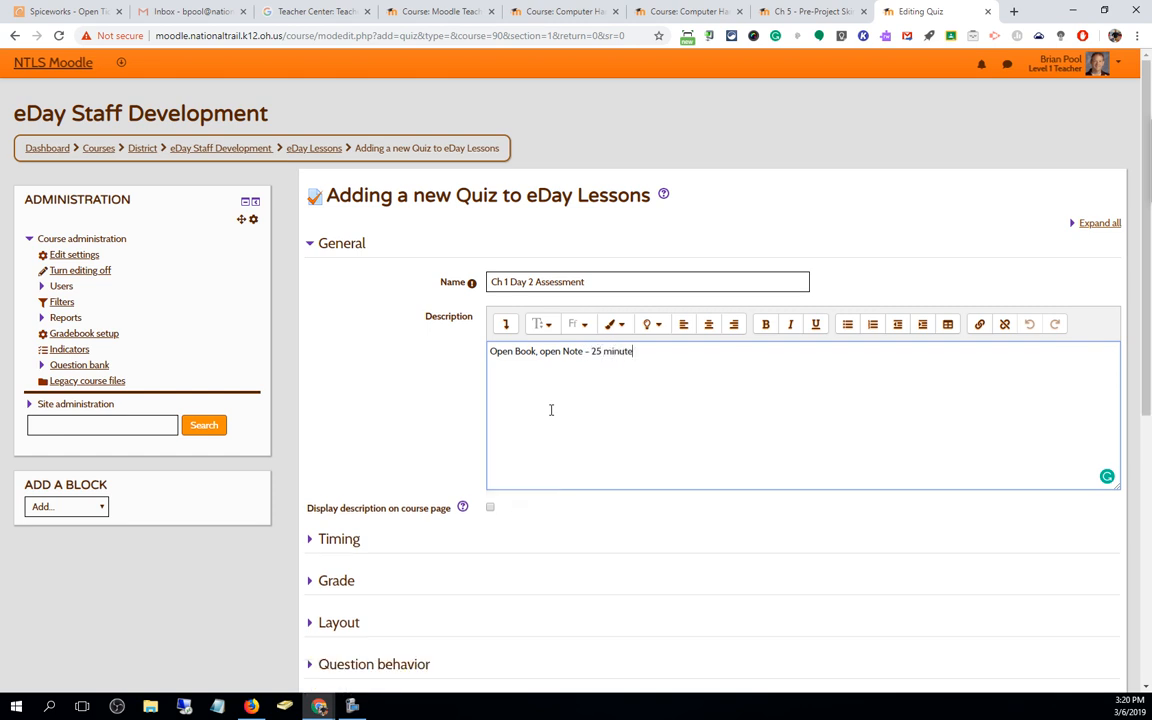
text(s.)
drag(641, 350, 365, 340)
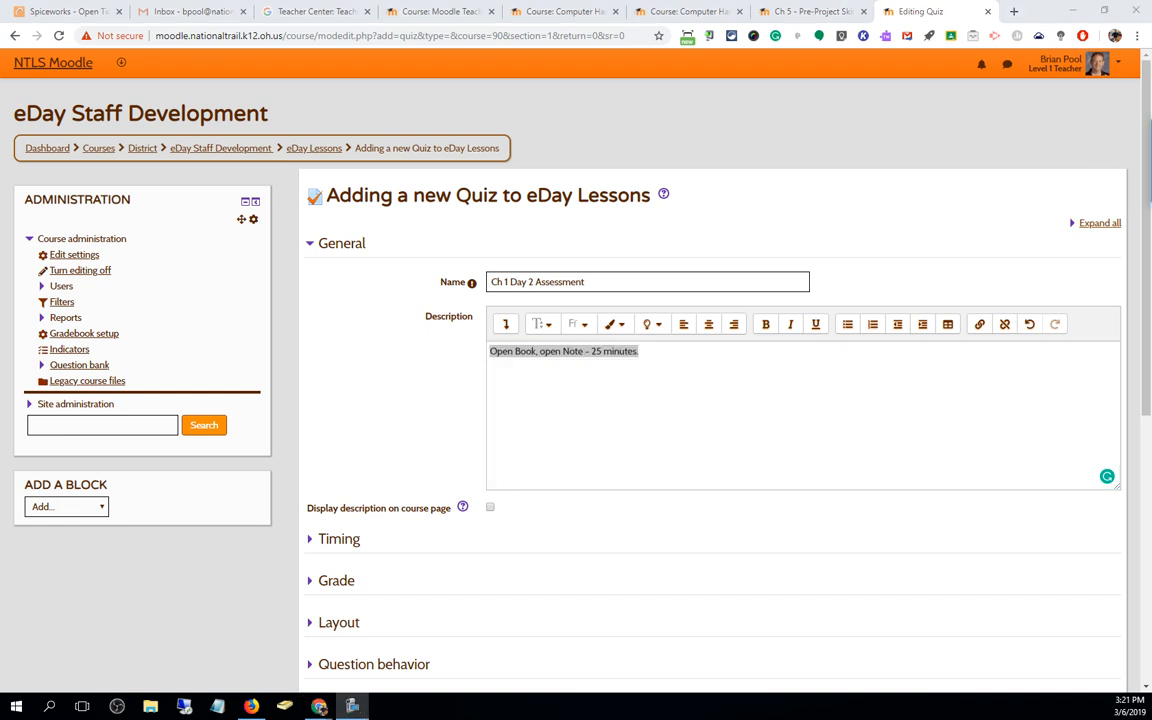
text(Answer the questions after watching this short video. https://www.youtube.com/watch?v=YQEjGKYXjw8)
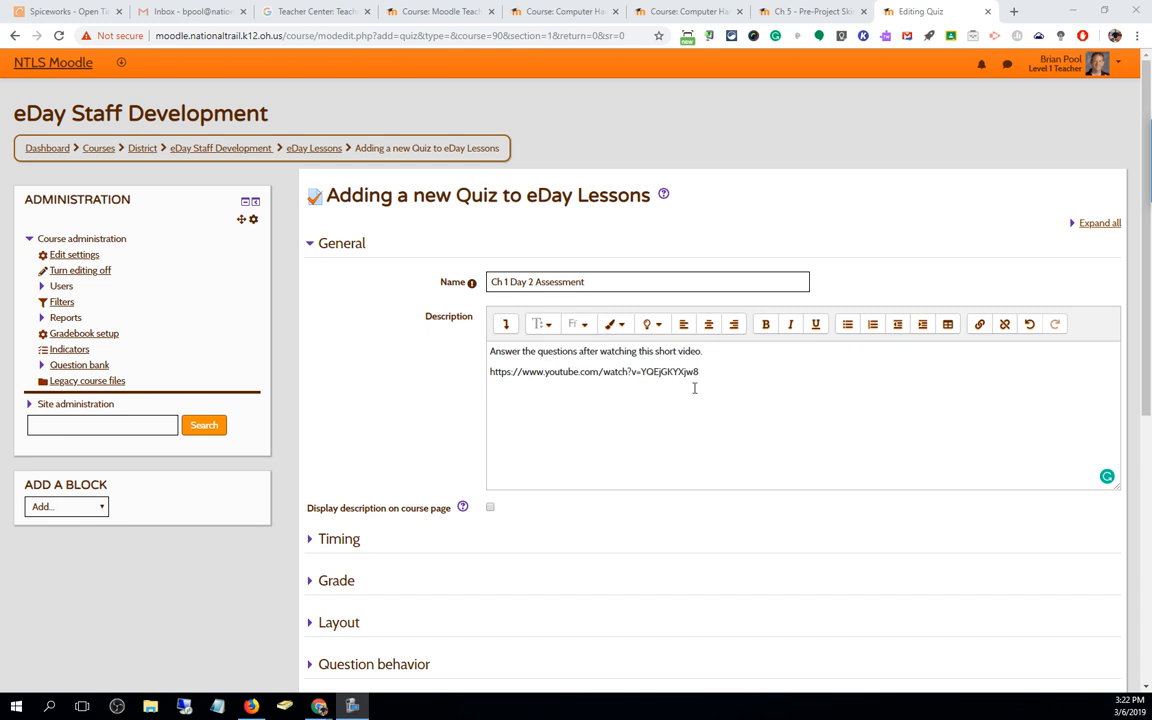
Expand all quiz settings, enable opening on 6 March 2019 at 09:00, and enable a 25-minute time limit
click(1092, 226)
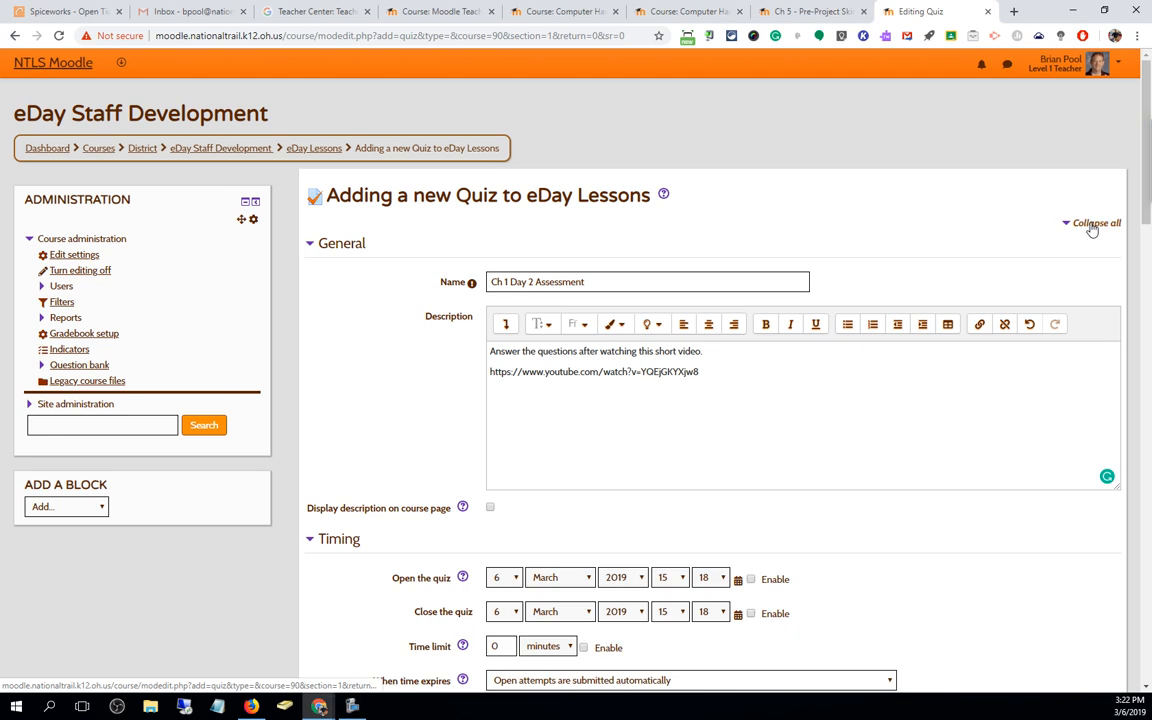
scroll(666, 244, down, 5)
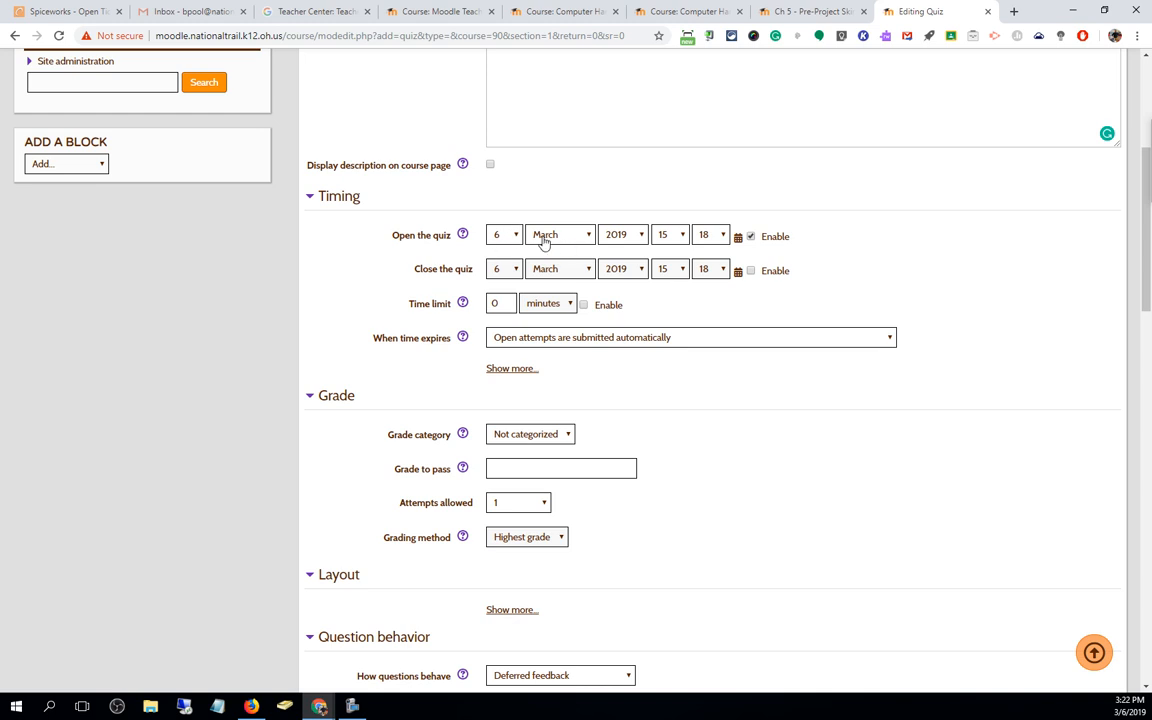
click(665, 235)
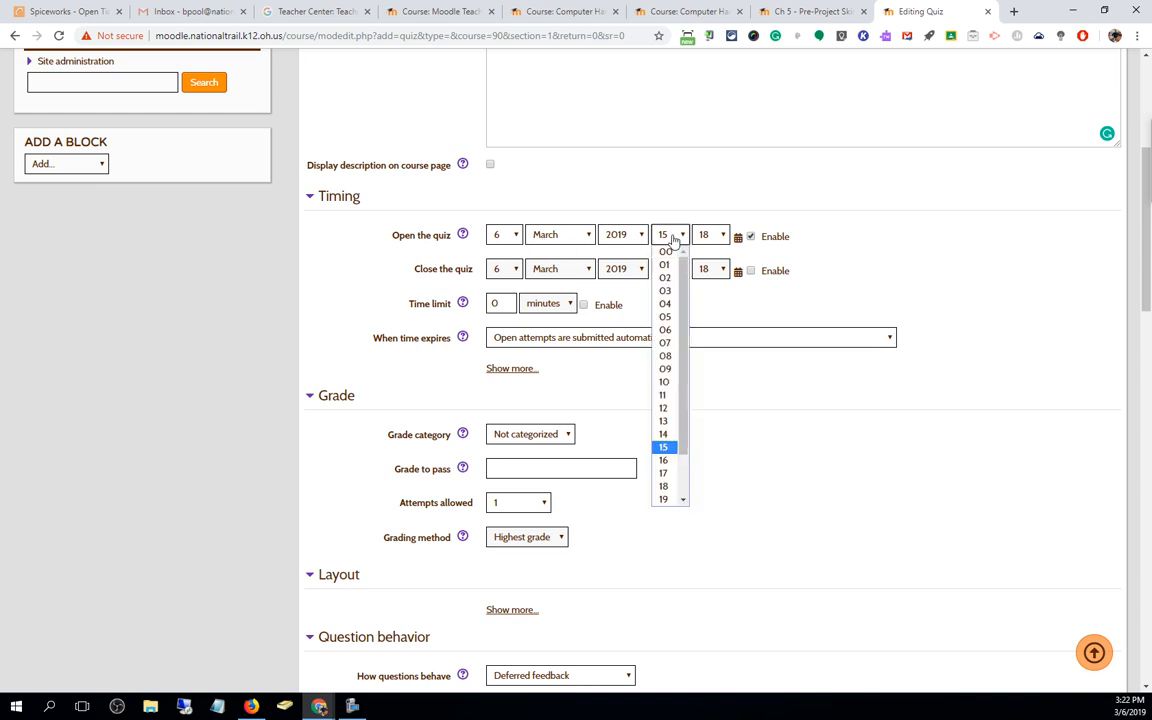
click(665, 368)
click(707, 237)
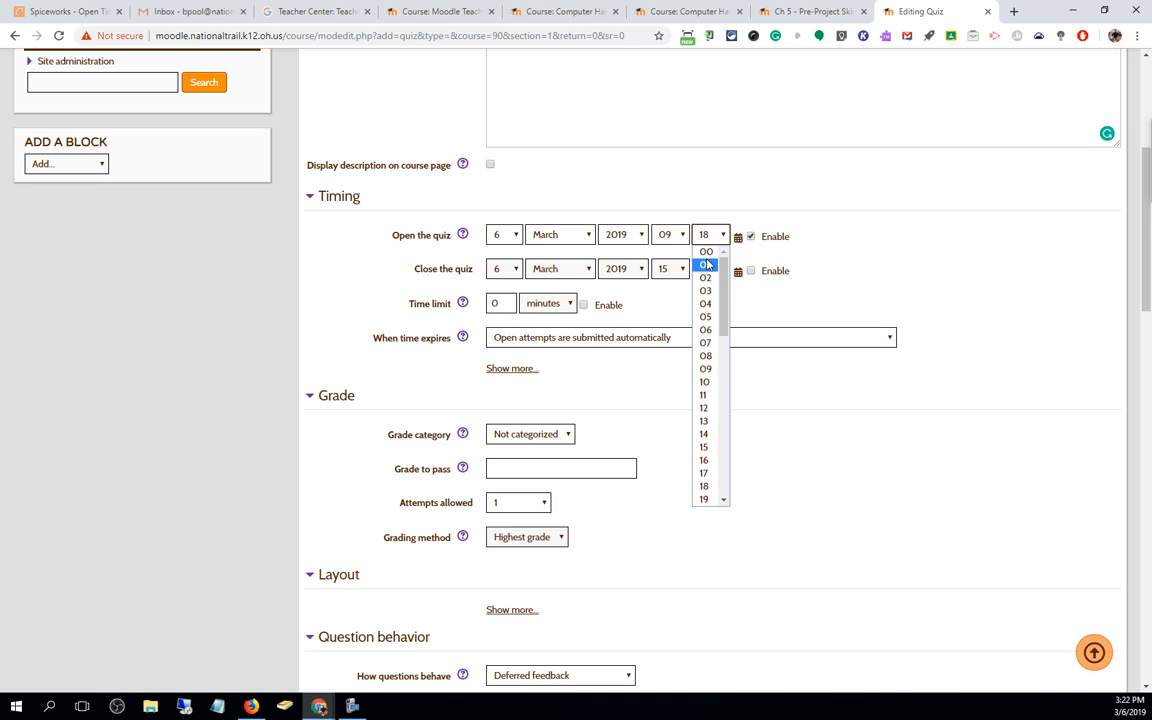
click(706, 251)
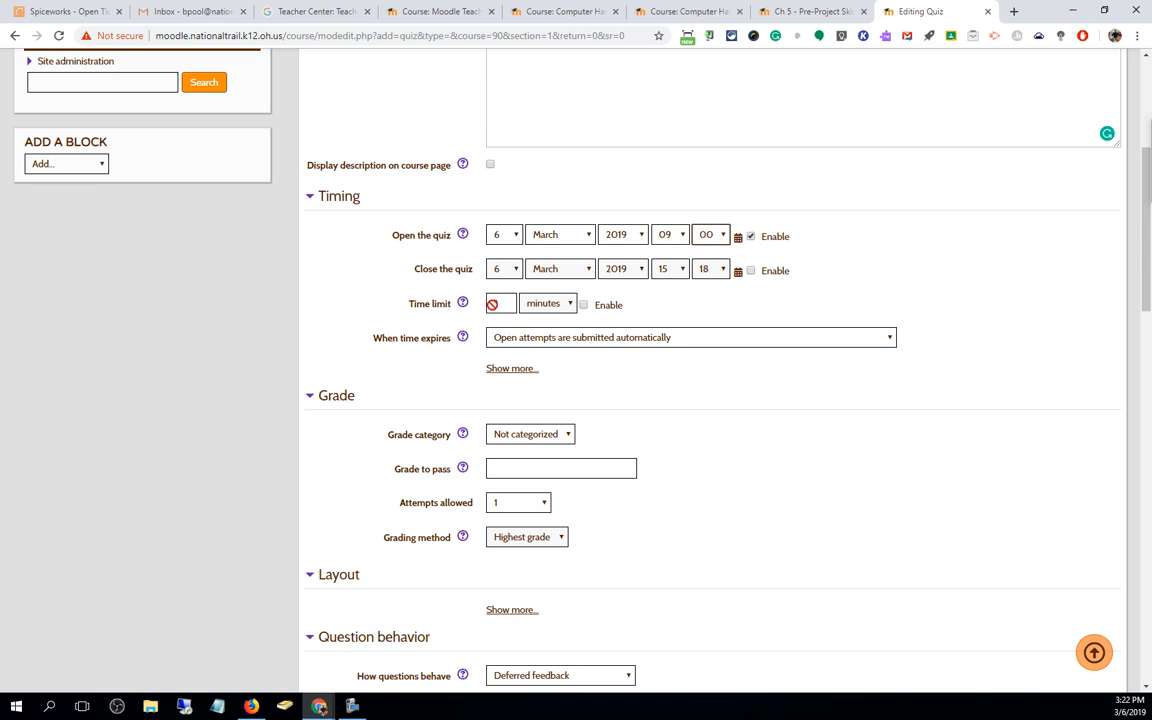
click(586, 305)
text(25)
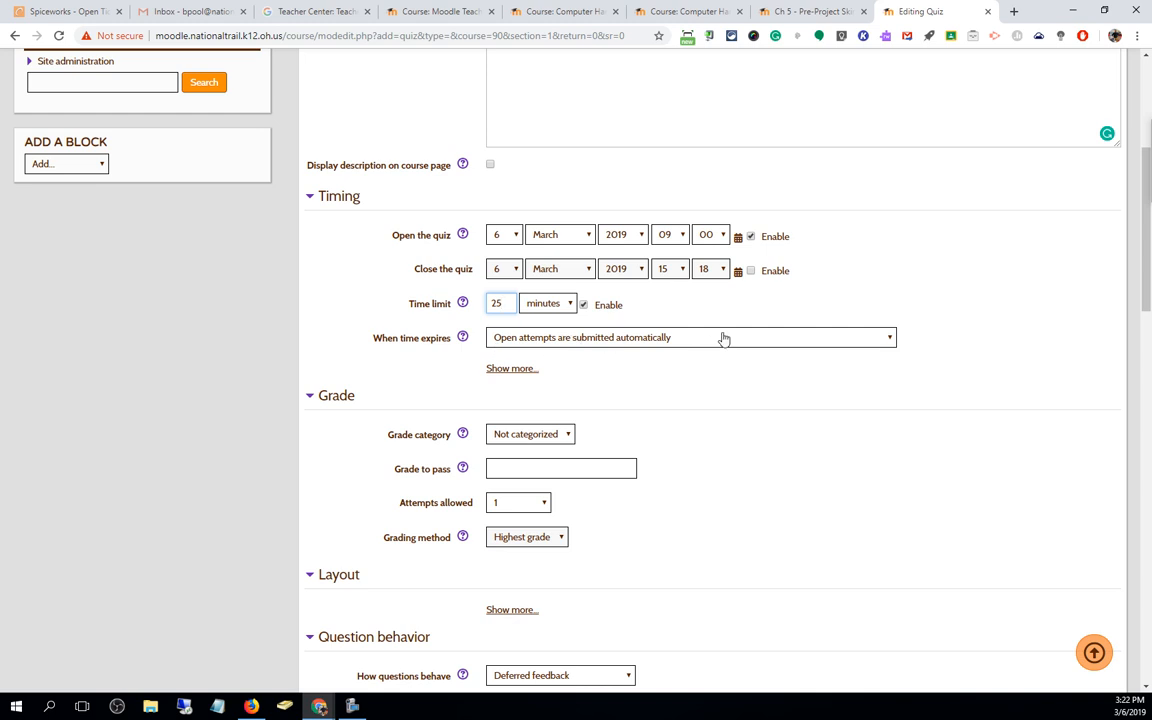
Enable the quiz closing time and set it to 6 March 2019 at 14:30
click(750, 270)
click(666, 269)
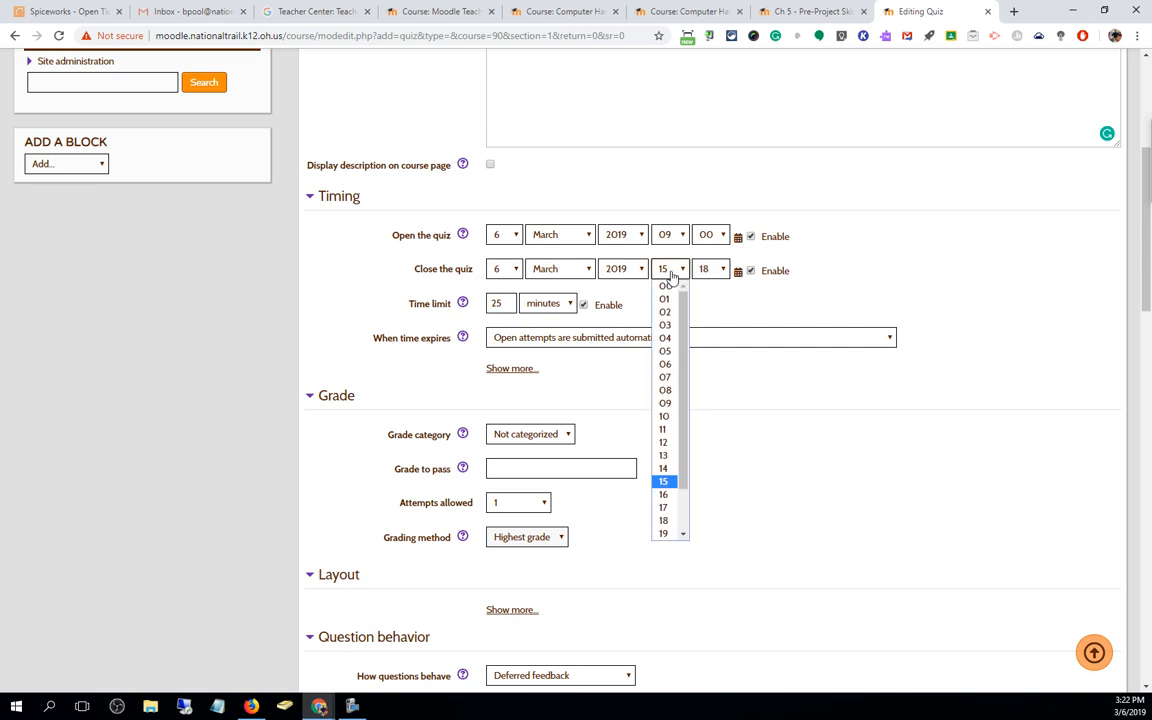
click(663, 455)
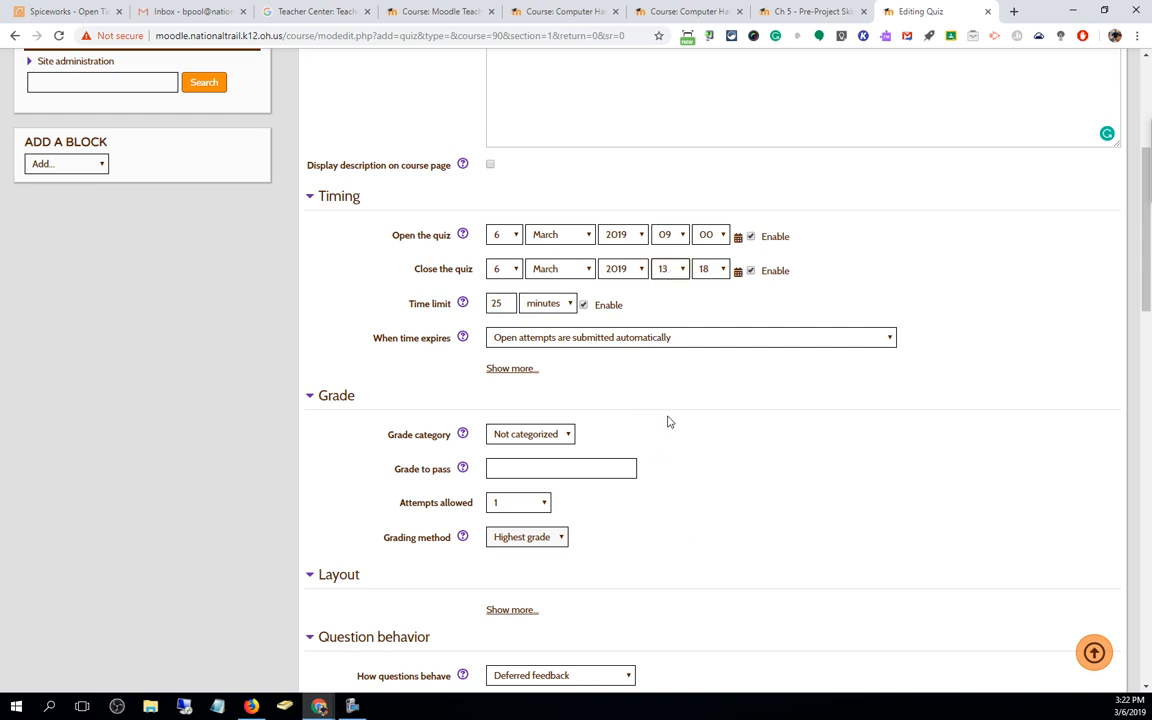
click(684, 269)
click(663, 468)
click(712, 269)
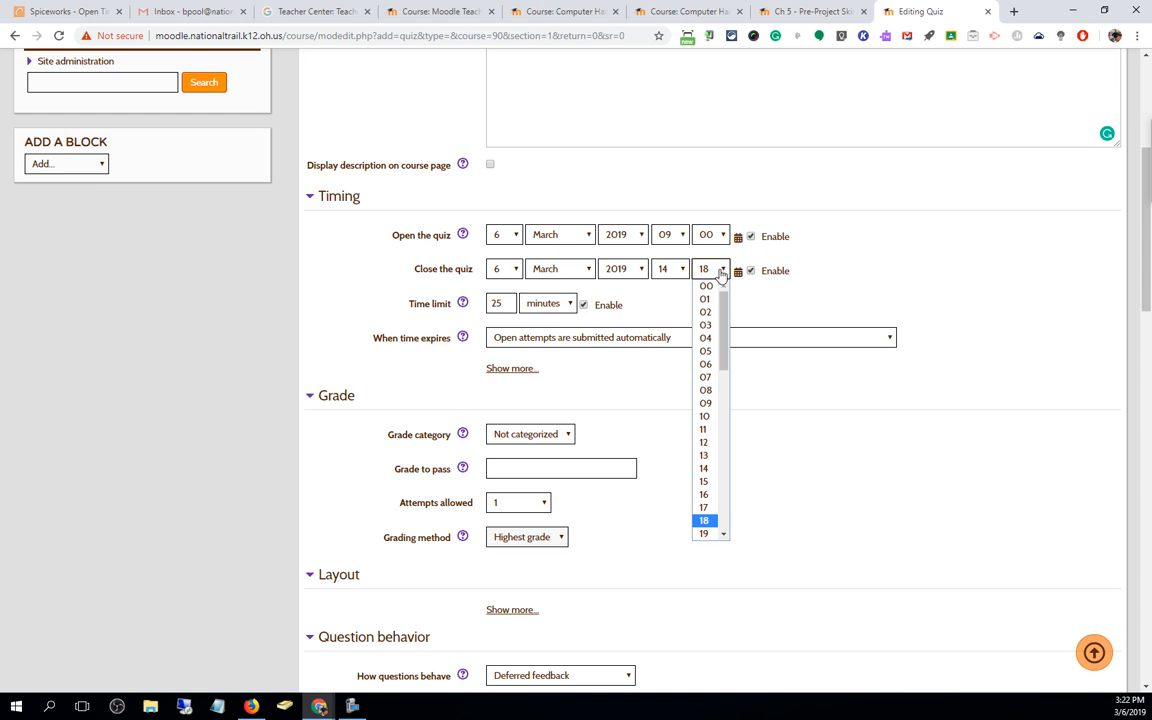
scroll(710, 460, down, 10)
scroll(706, 403, up, 9)
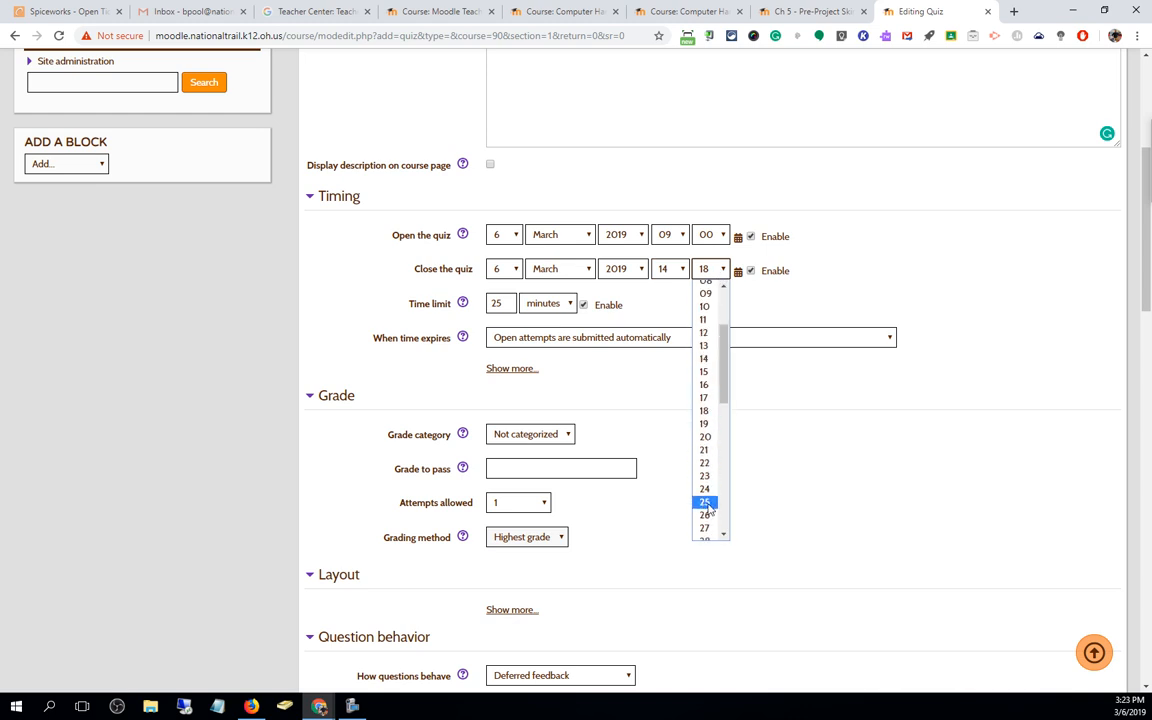
scroll(707, 497, down, 2)
click(706, 430)
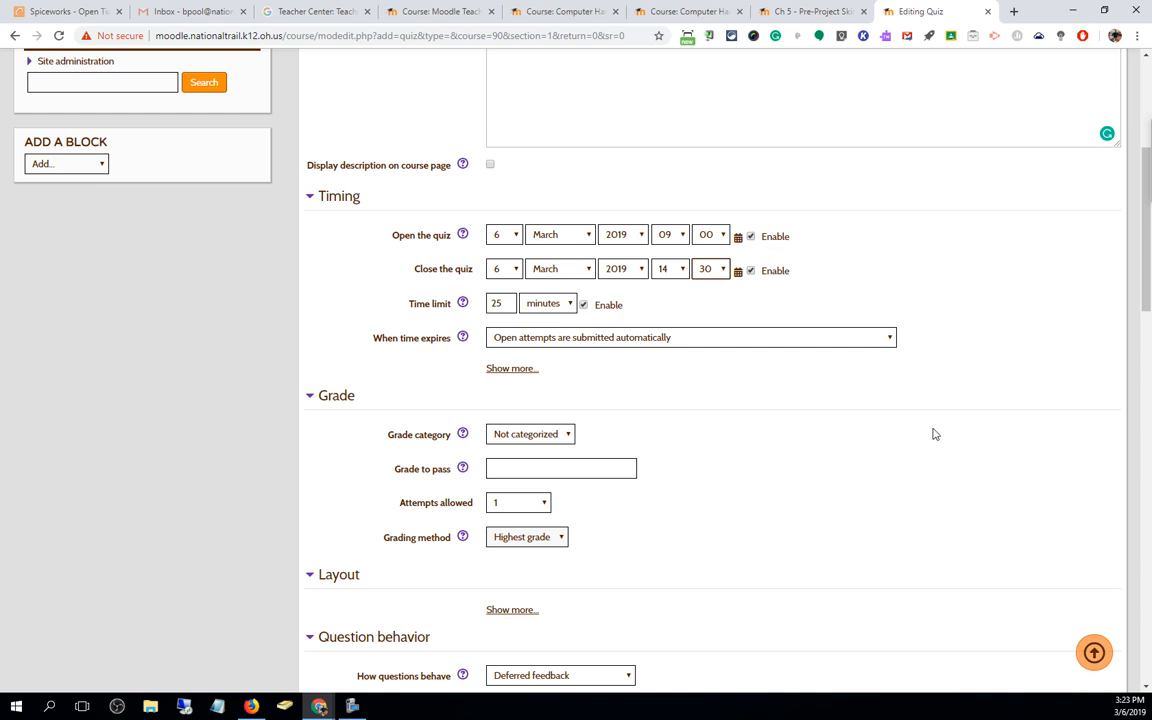
Check which grade categories are available for the quiz
scroll(933, 432, down, 2)
click(528, 300)
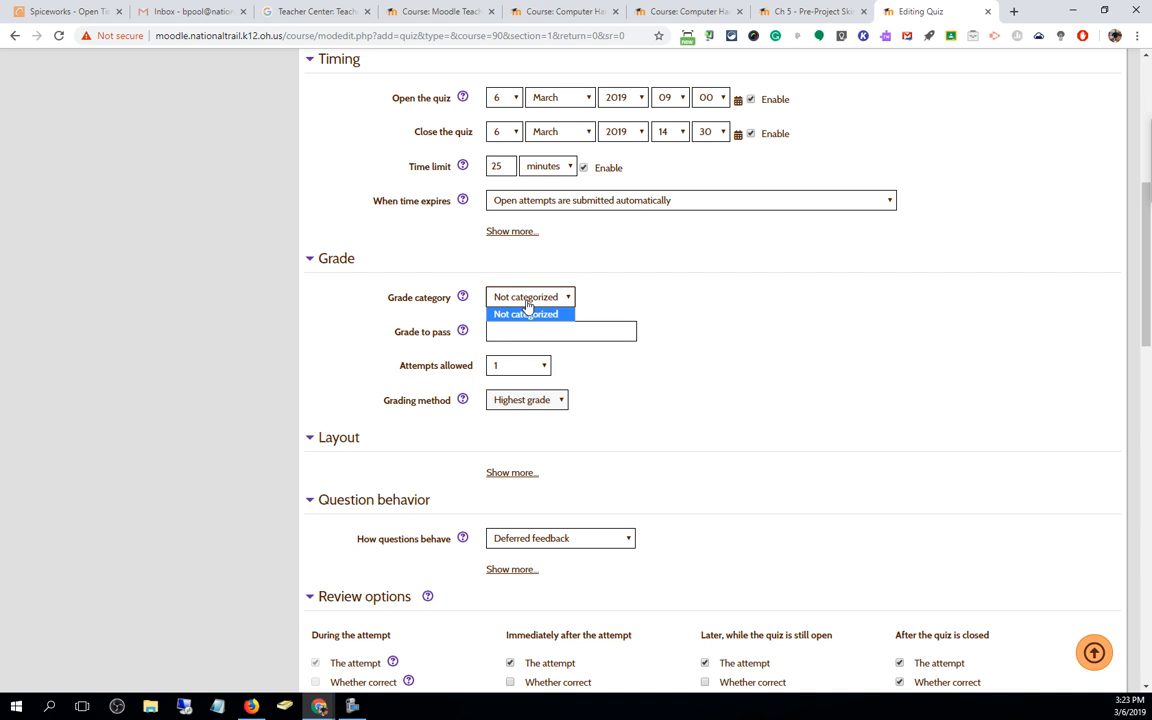
click(528, 300)
click(528, 300)
click(523, 312)
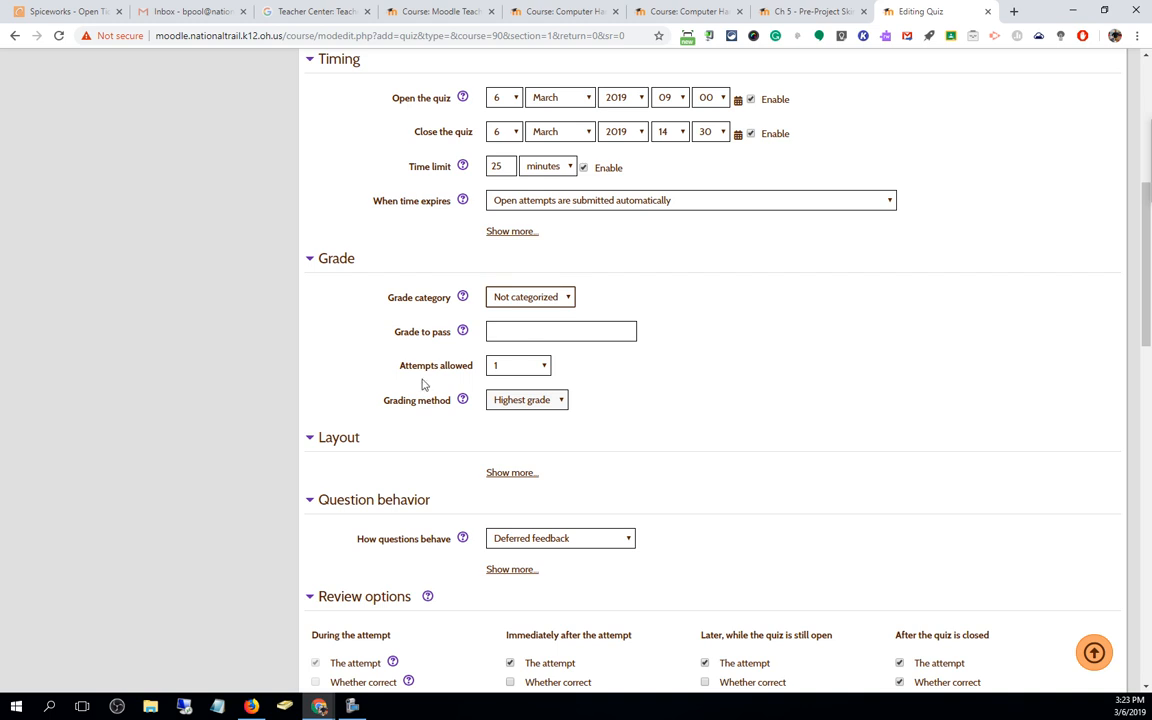
Allow unlimited attempts at the quiz and set the grading method to Last attempt
click(525, 368)
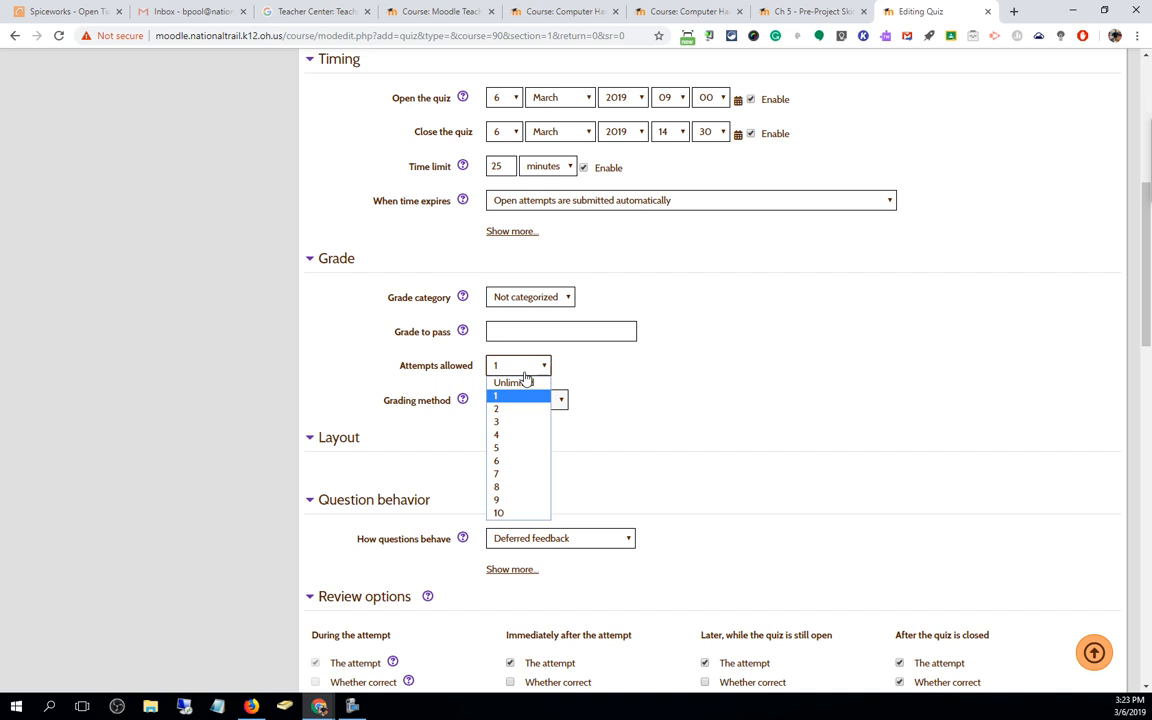
click(524, 382)
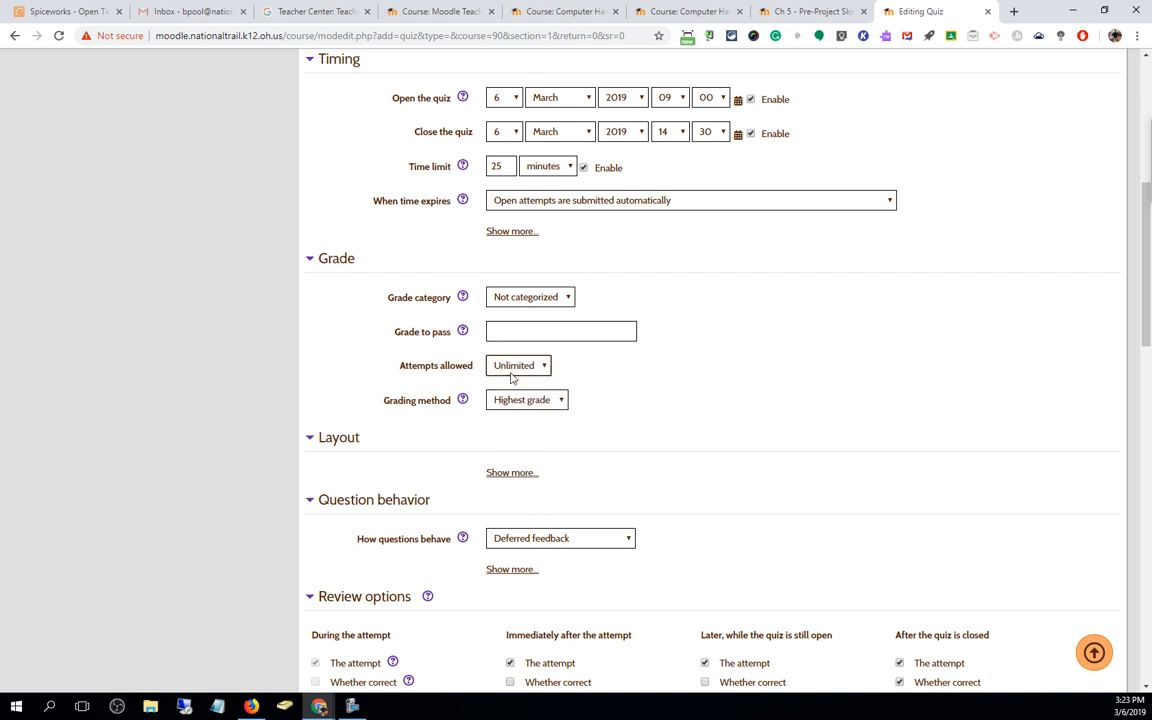
click(513, 367)
click(507, 397)
click(510, 368)
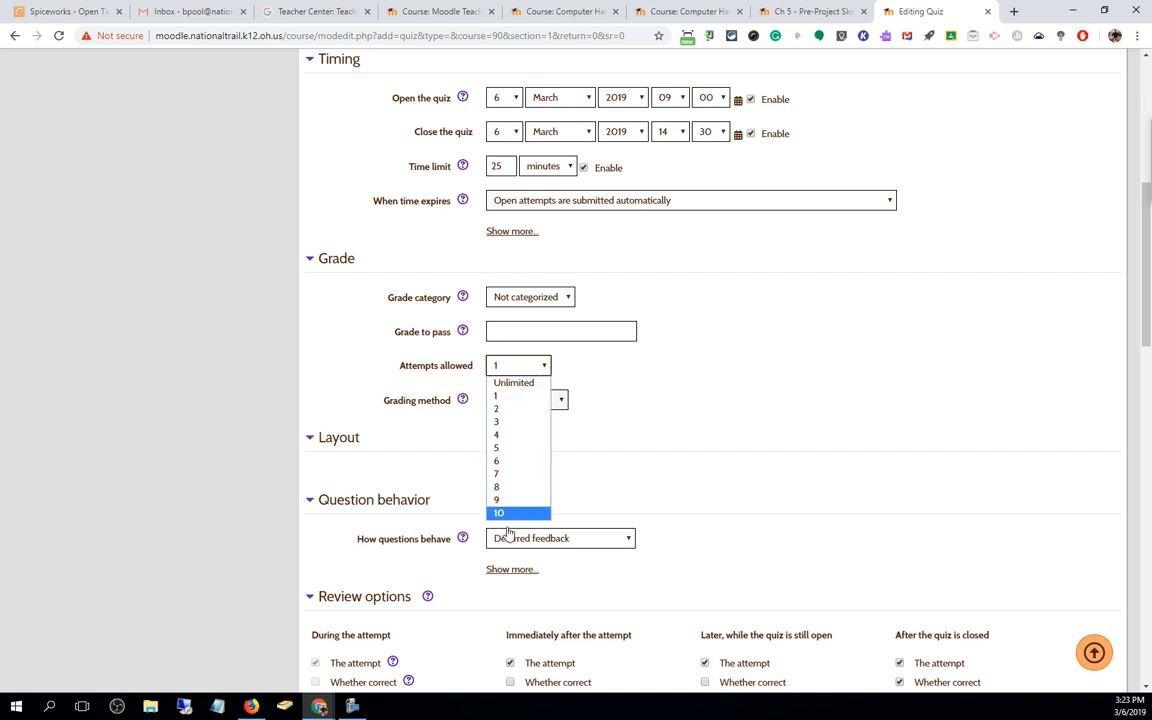
click(513, 383)
click(520, 402)
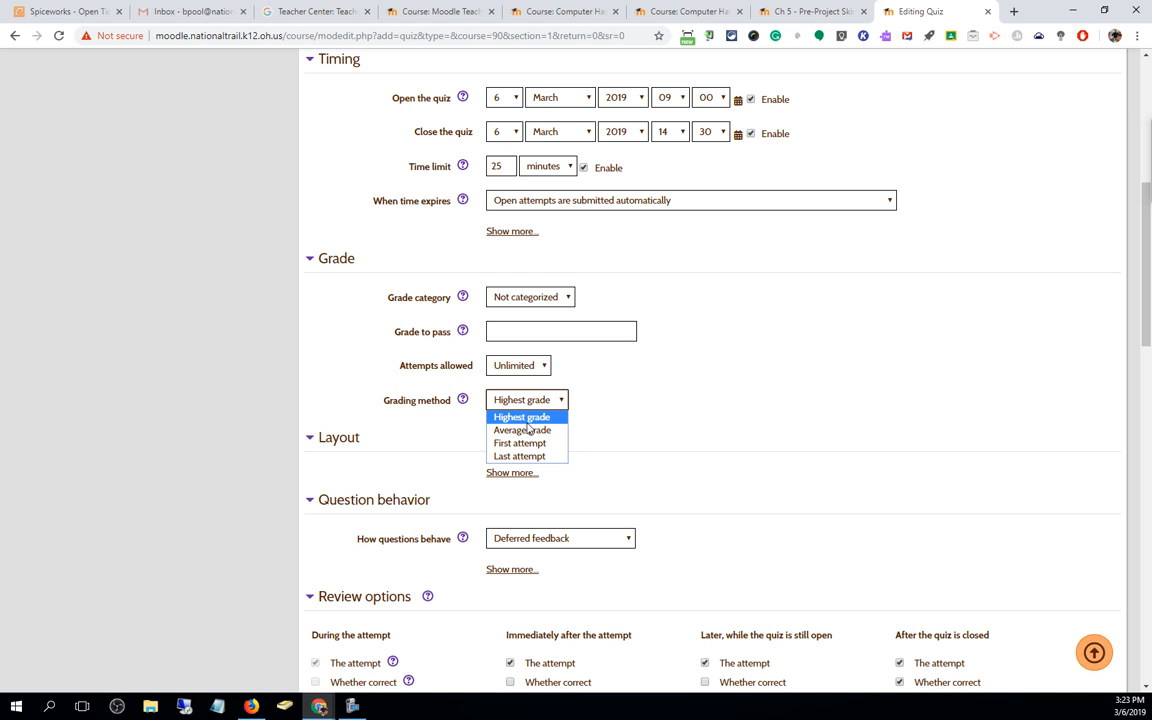
click(523, 458)
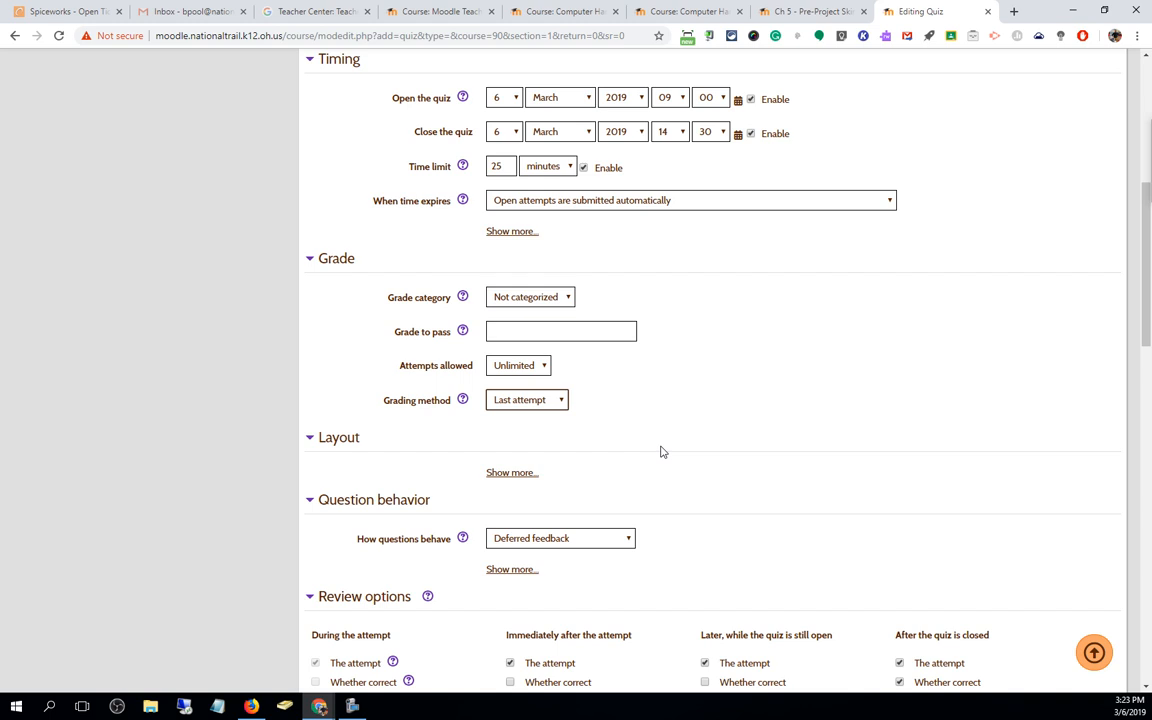
Limit the quiz to 1 allowed attempt
click(519, 368)
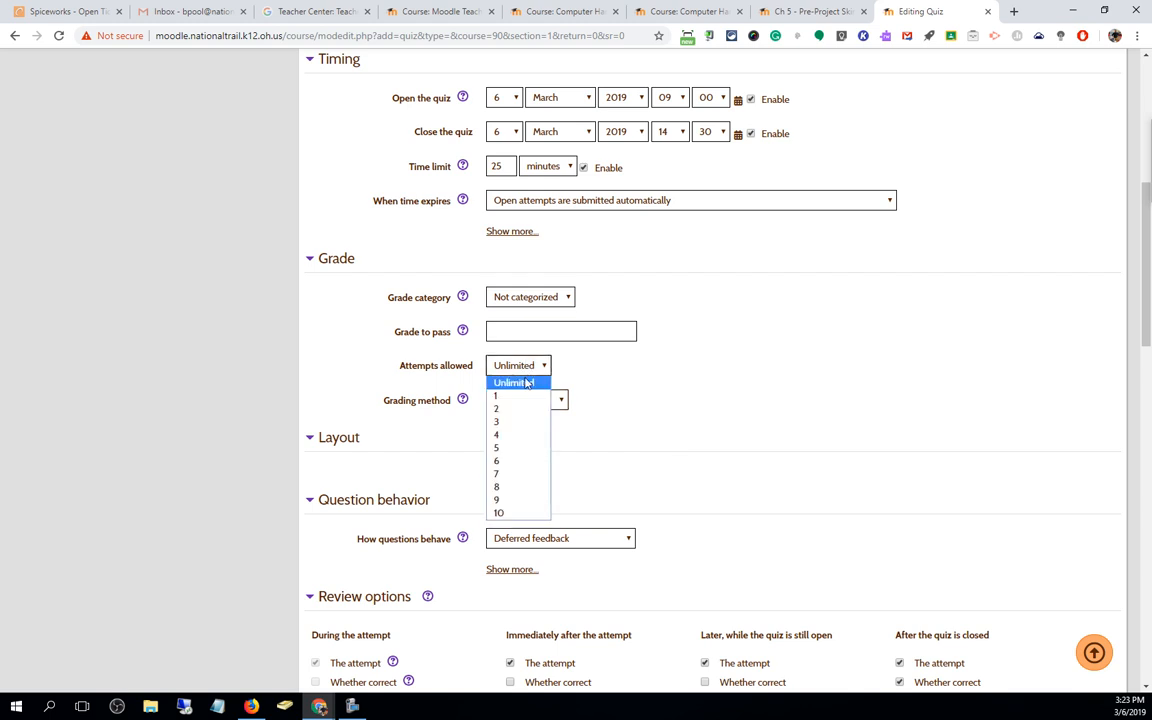
click(514, 395)
click(516, 370)
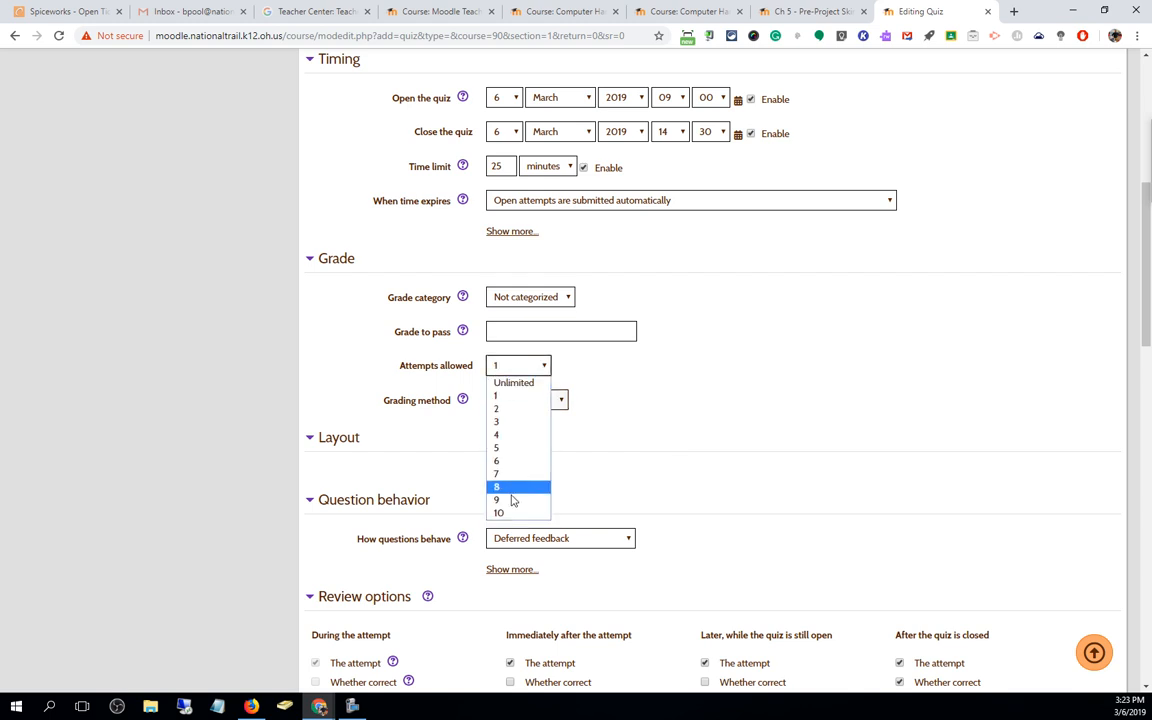
click(625, 381)
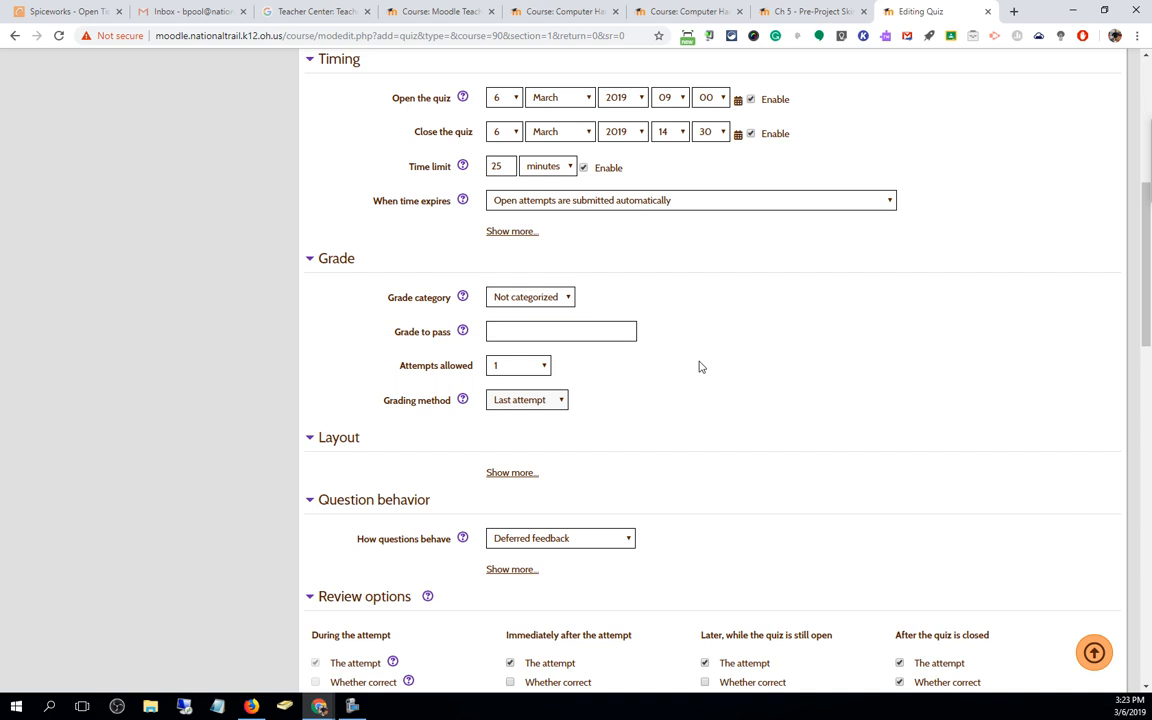
Reveal the additional layout settings, try the Sequential navigation method, and return it to Free
scroll(699, 366, down, 2)
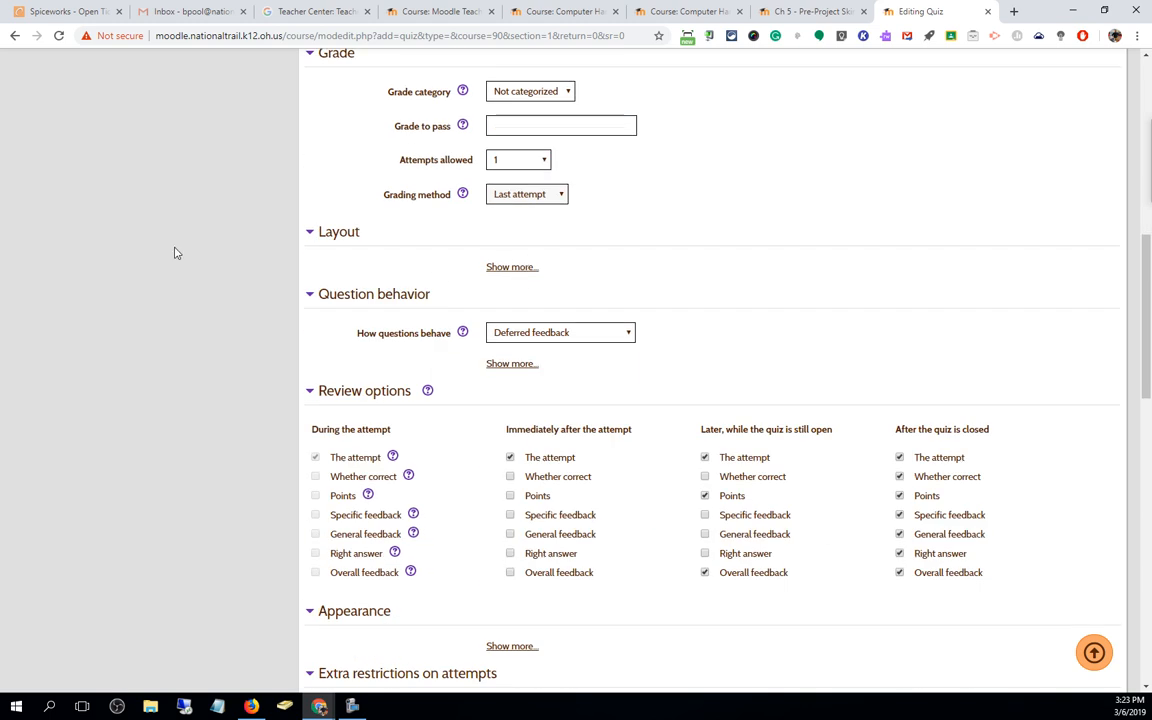
click(503, 267)
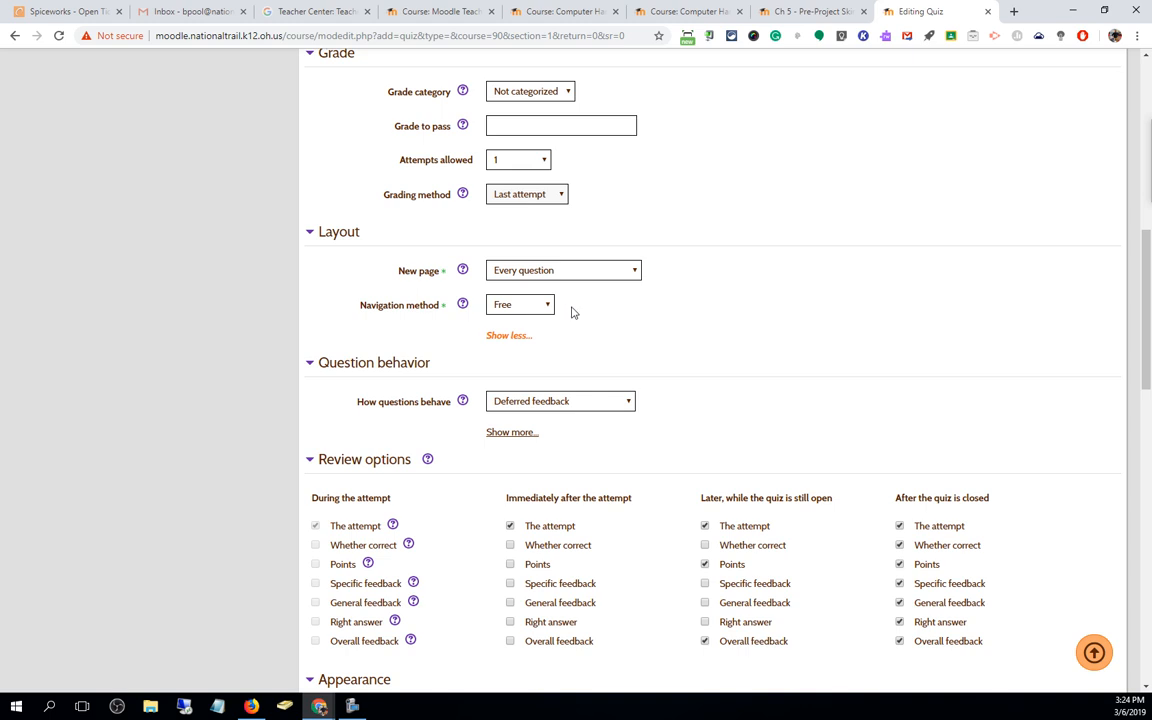
click(506, 315)
click(516, 335)
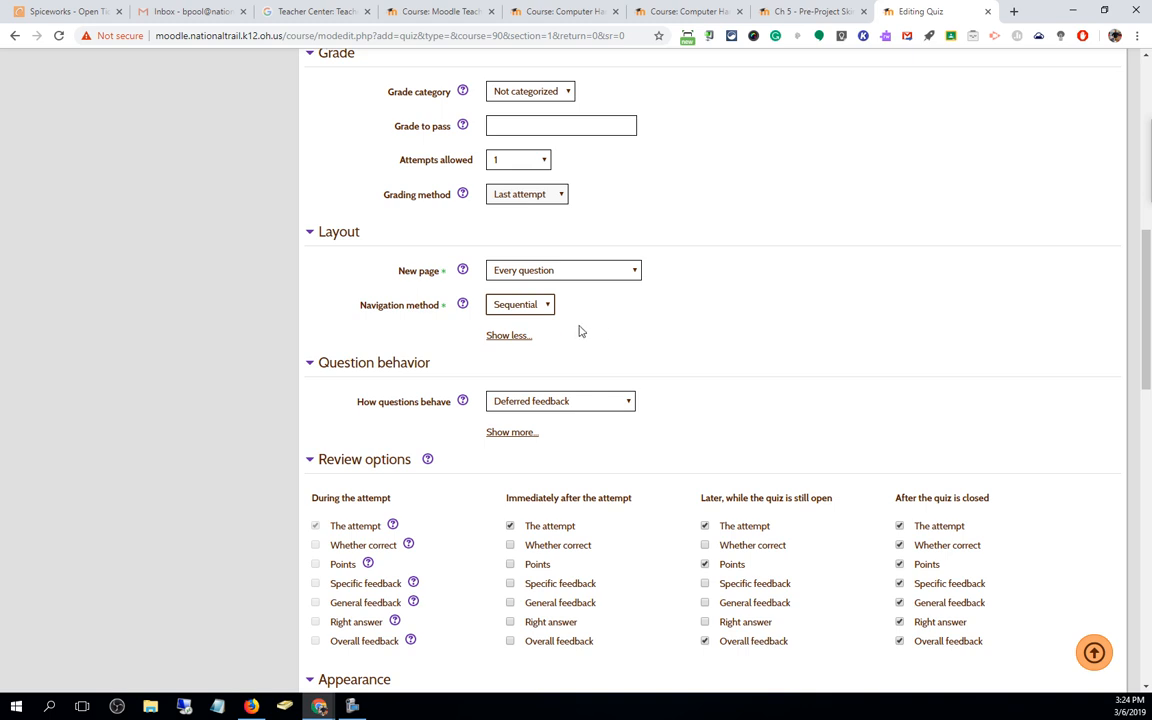
click(525, 305)
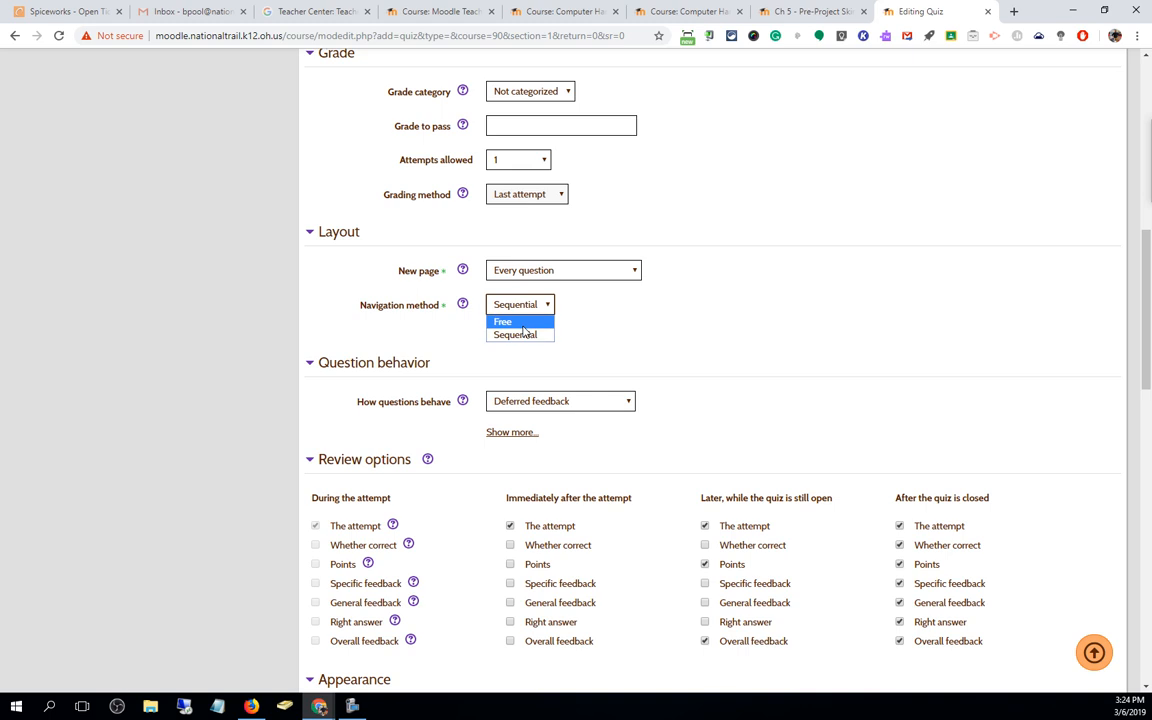
click(505, 321)
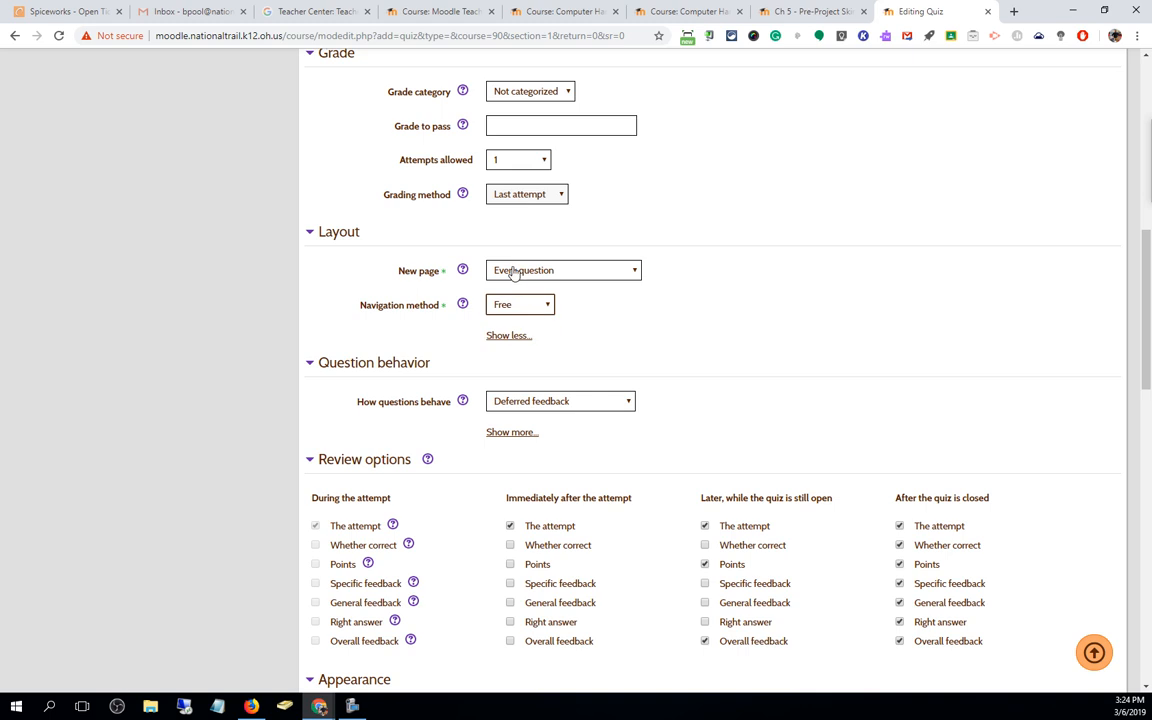
Collapse the extra layout settings and look over the review options and the additional appearance settings
click(505, 336)
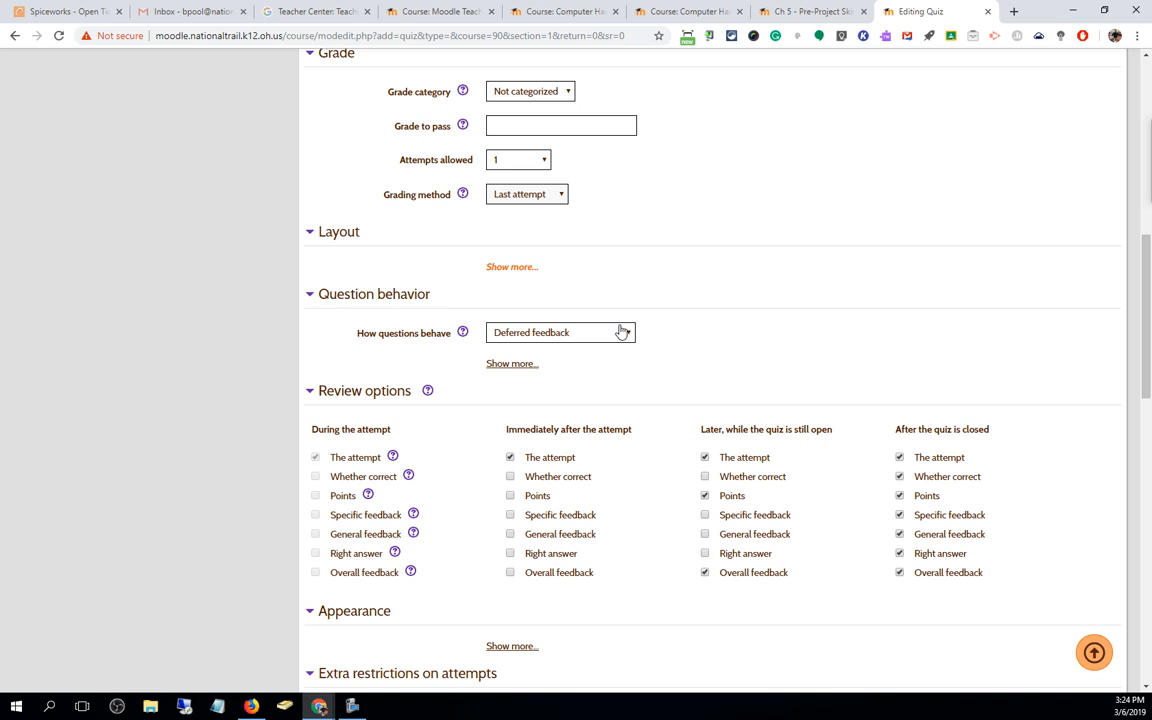
scroll(806, 356, down, 3)
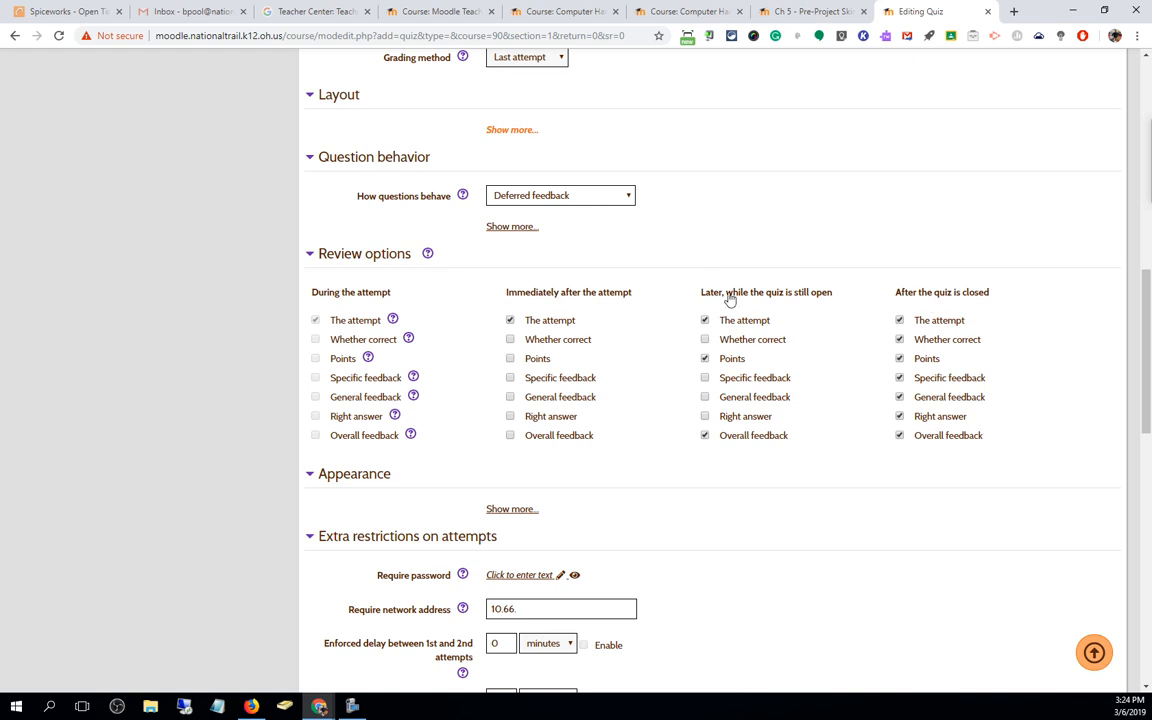
click(737, 422)
scroll(676, 466, down, 3)
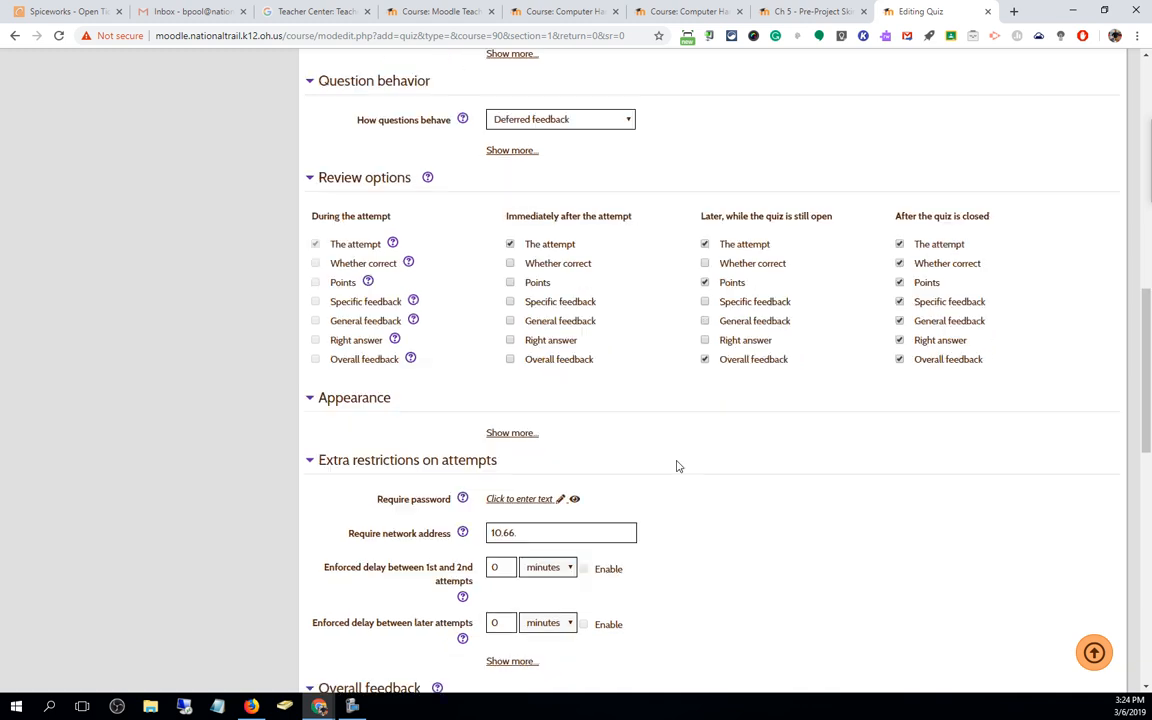
click(517, 236)
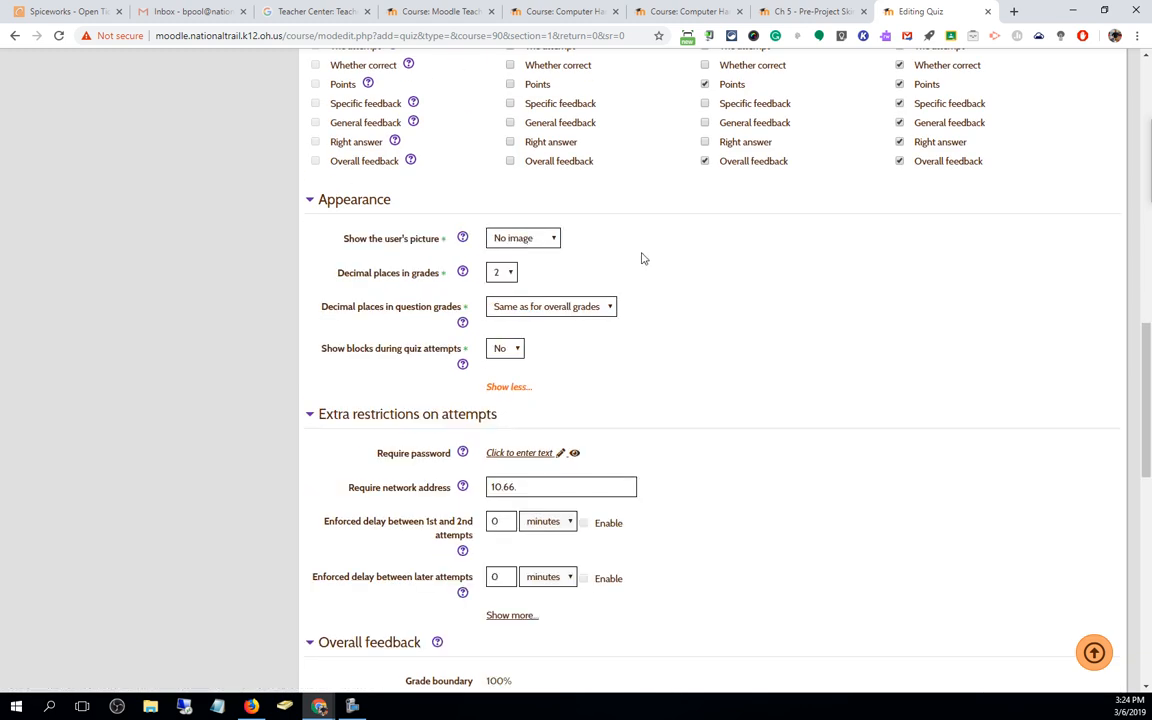
click(505, 387)
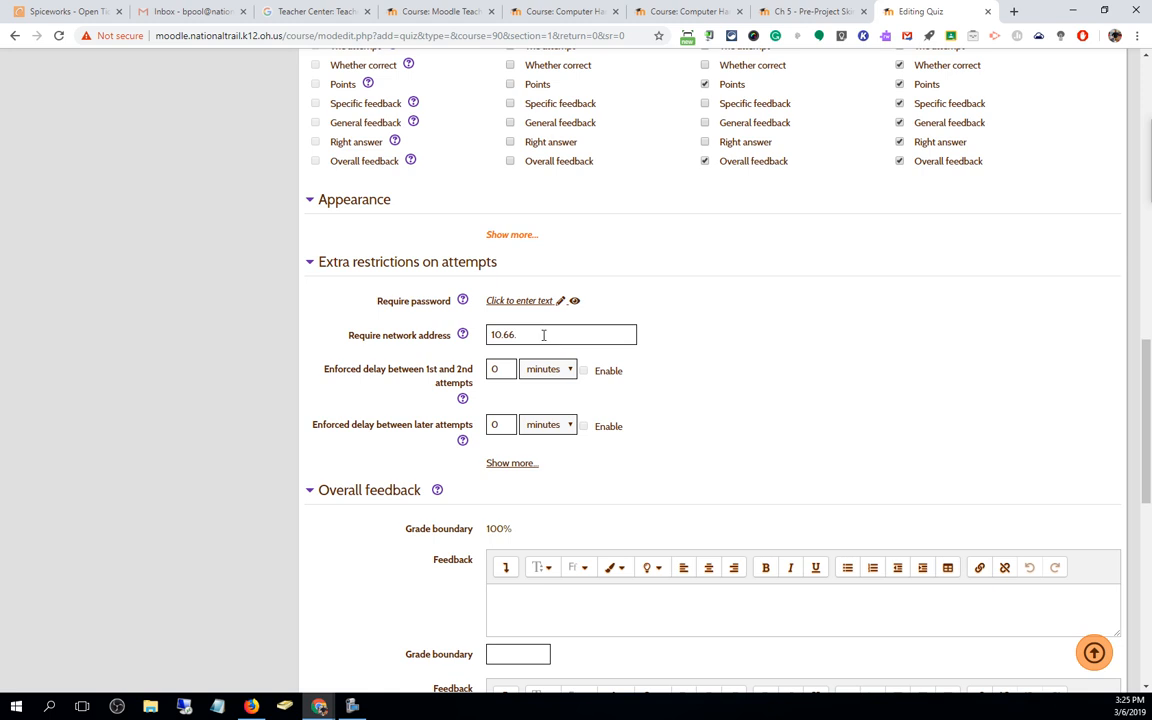
Clear the required network address and enter a required password for quiz attempts
click(429, 345)
key(BackSpace)
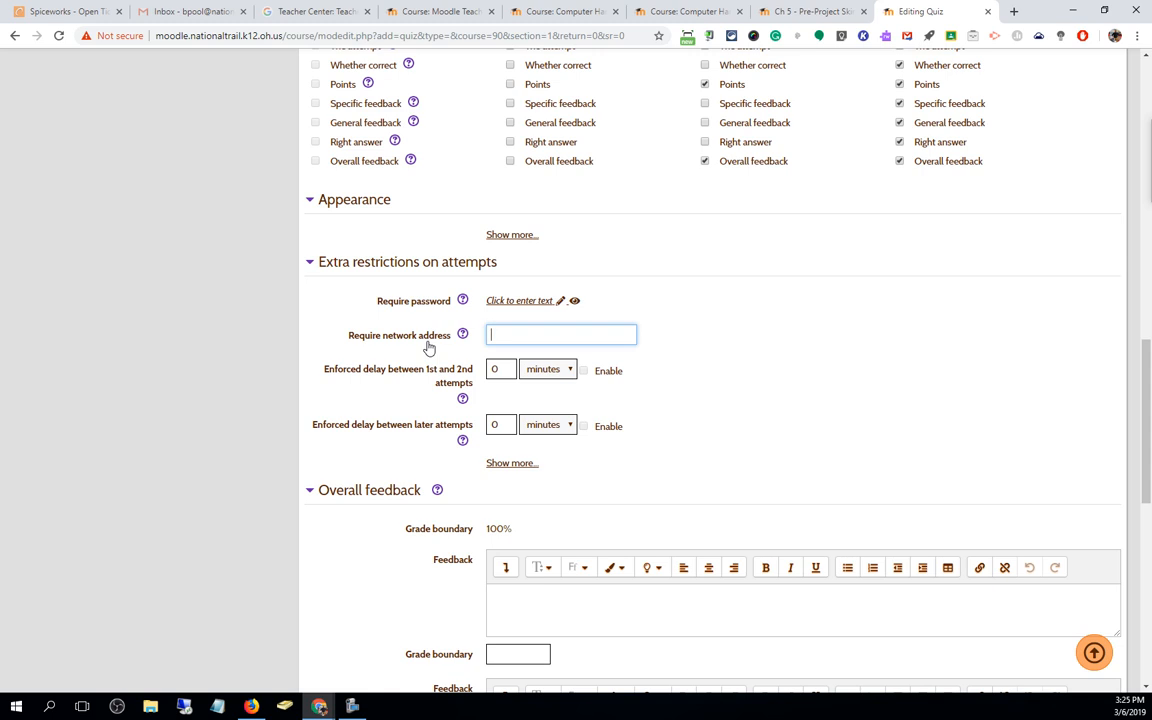
click(538, 300)
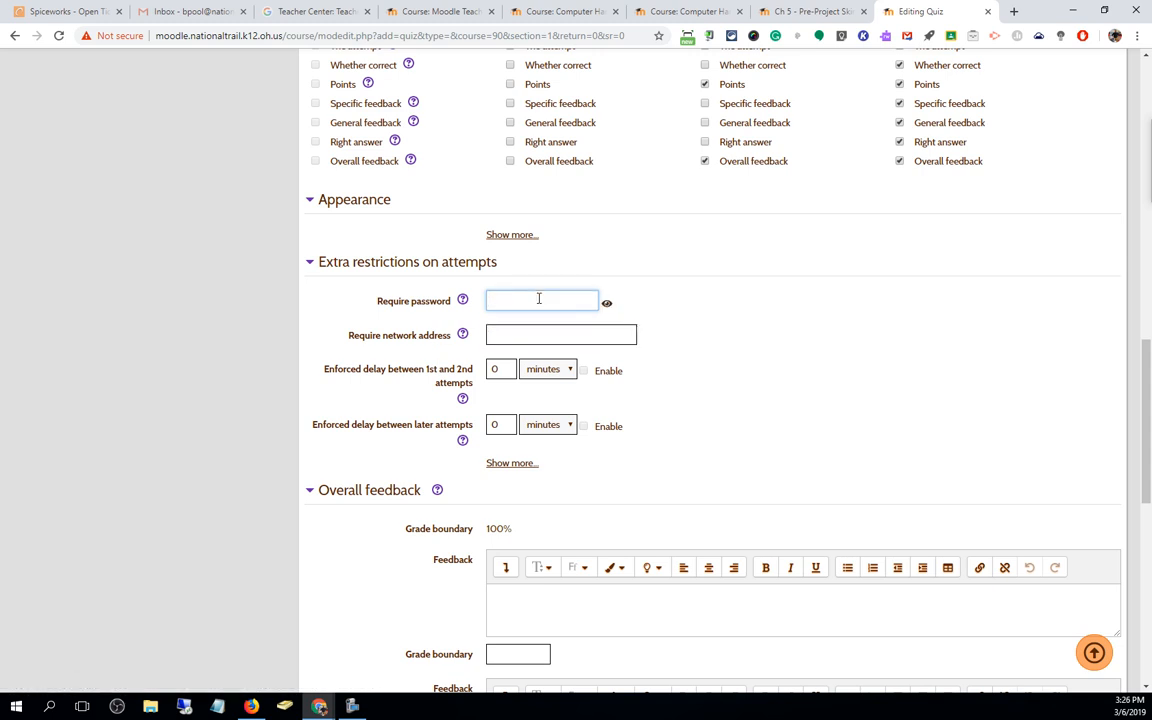
text(********)
click(704, 357)
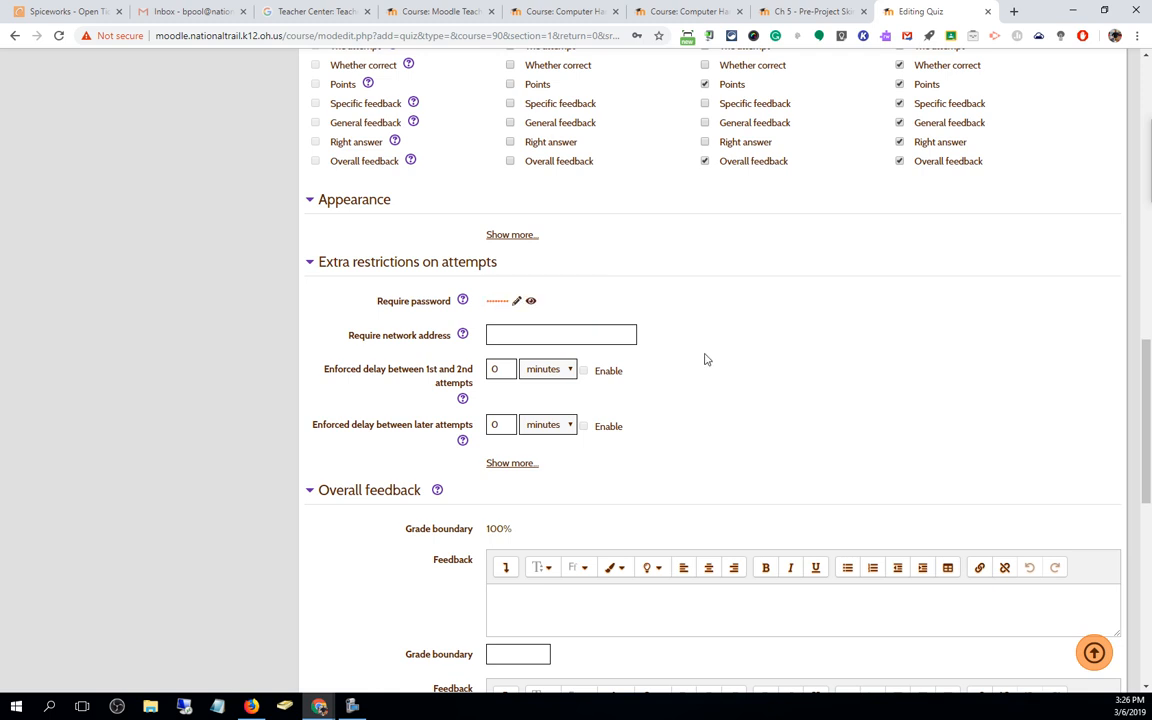
Reveal the quiz's required password to check how it was entered
click(531, 301)
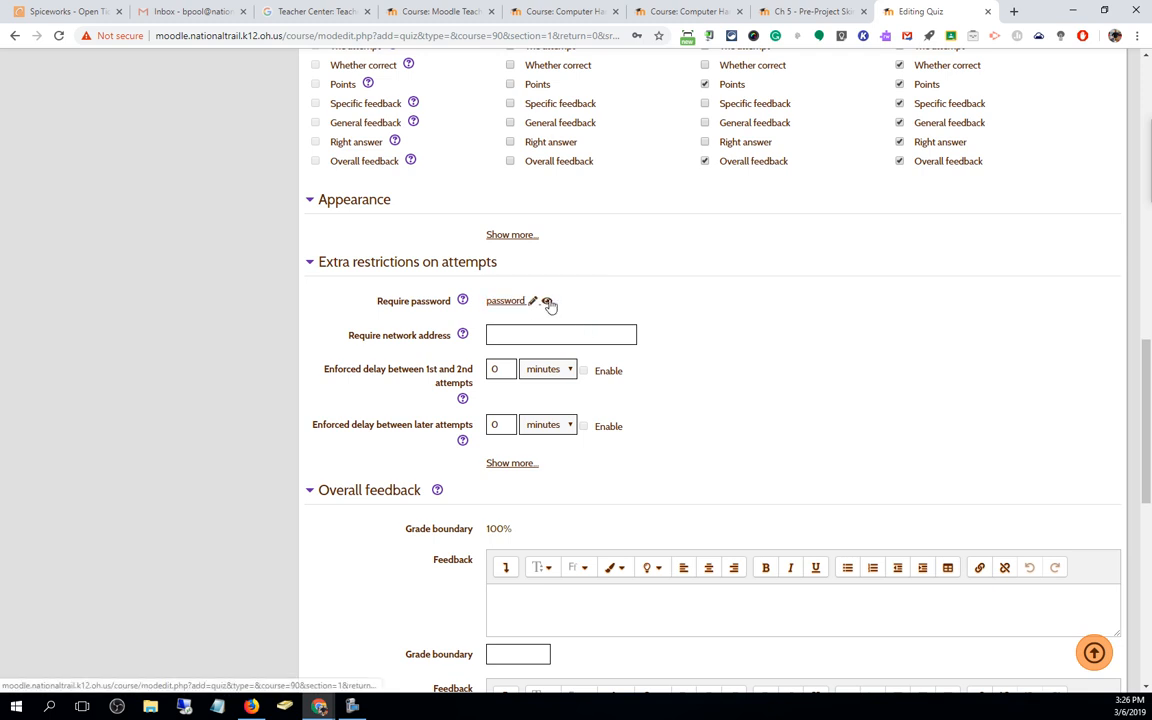
click(548, 303)
click(533, 302)
click(548, 303)
click(534, 302)
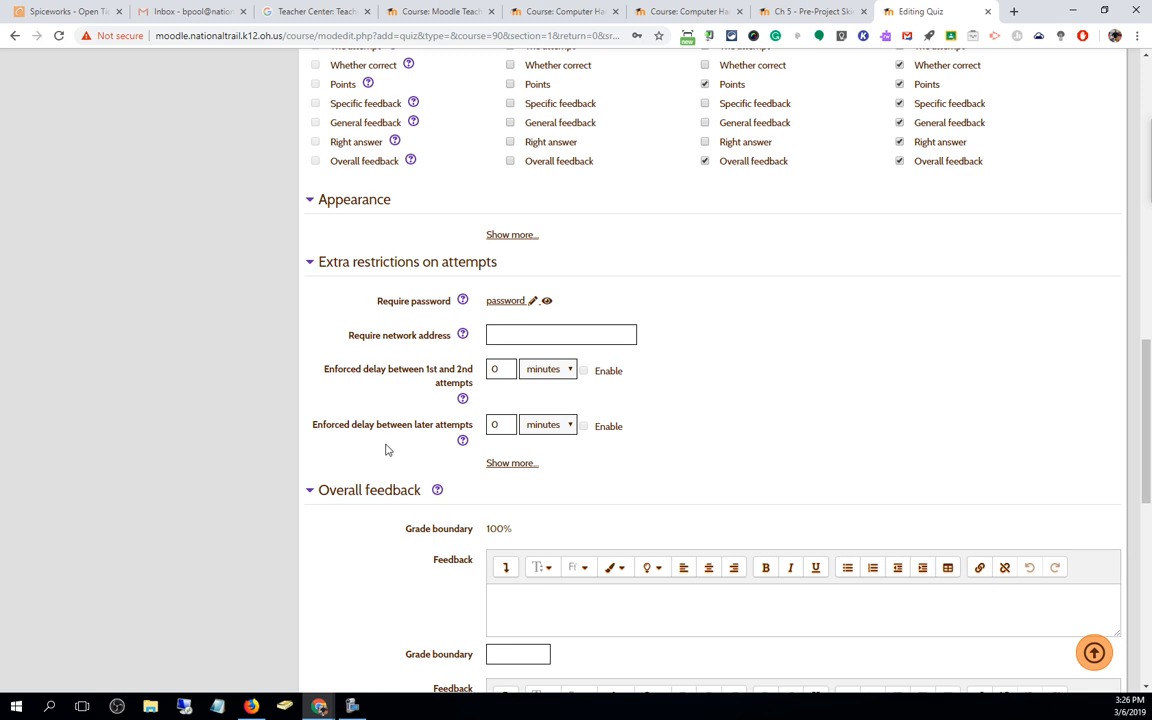
Set the attempts allowed for the quiz to Unlimited
scroll(743, 432, up, 5)
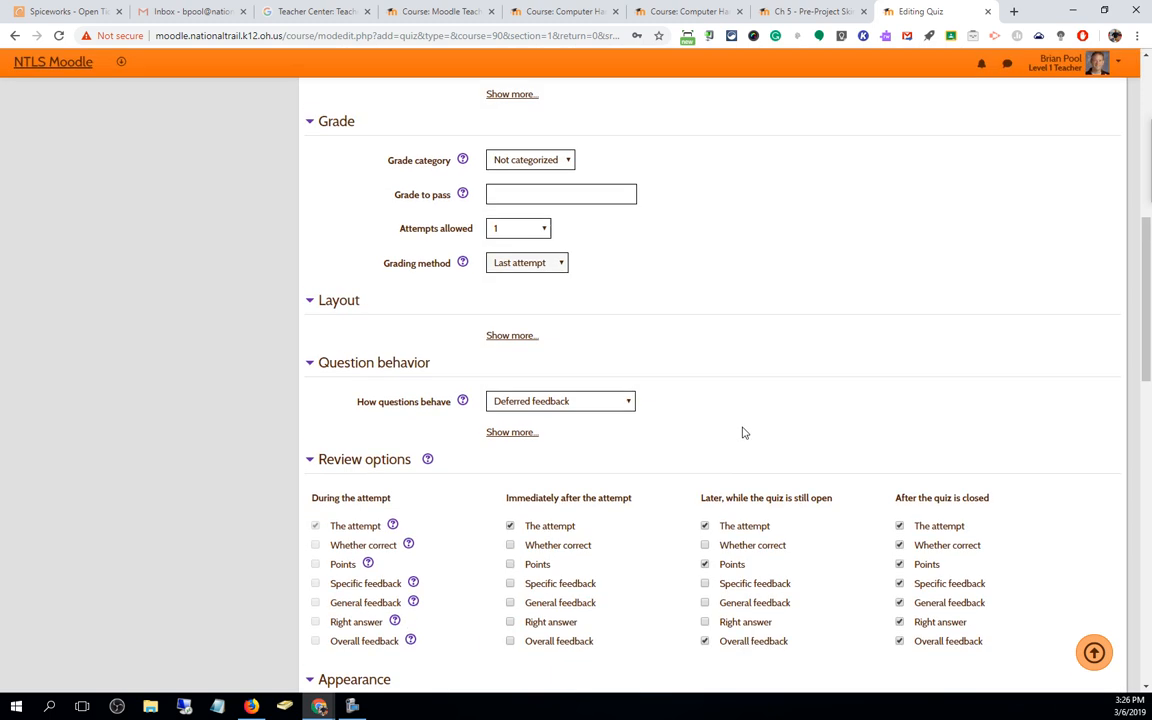
click(510, 230)
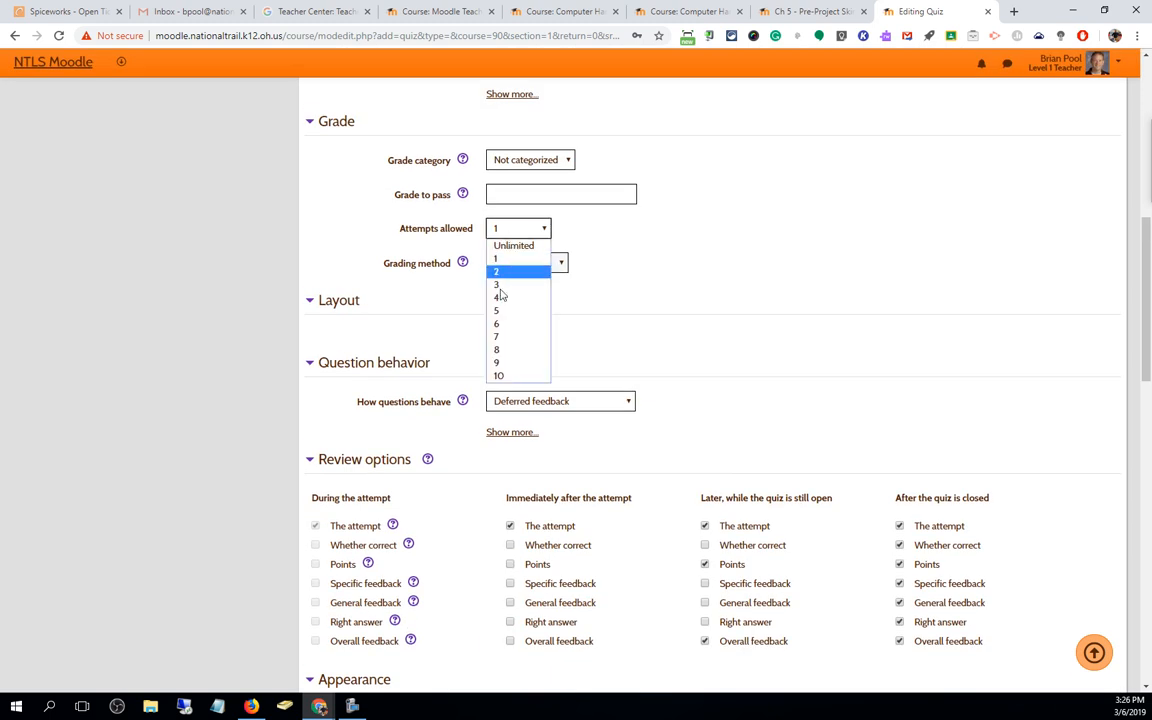
click(507, 244)
Enable both enforced delays between attempts and set each one to 10 minutes
scroll(749, 390, down, 5)
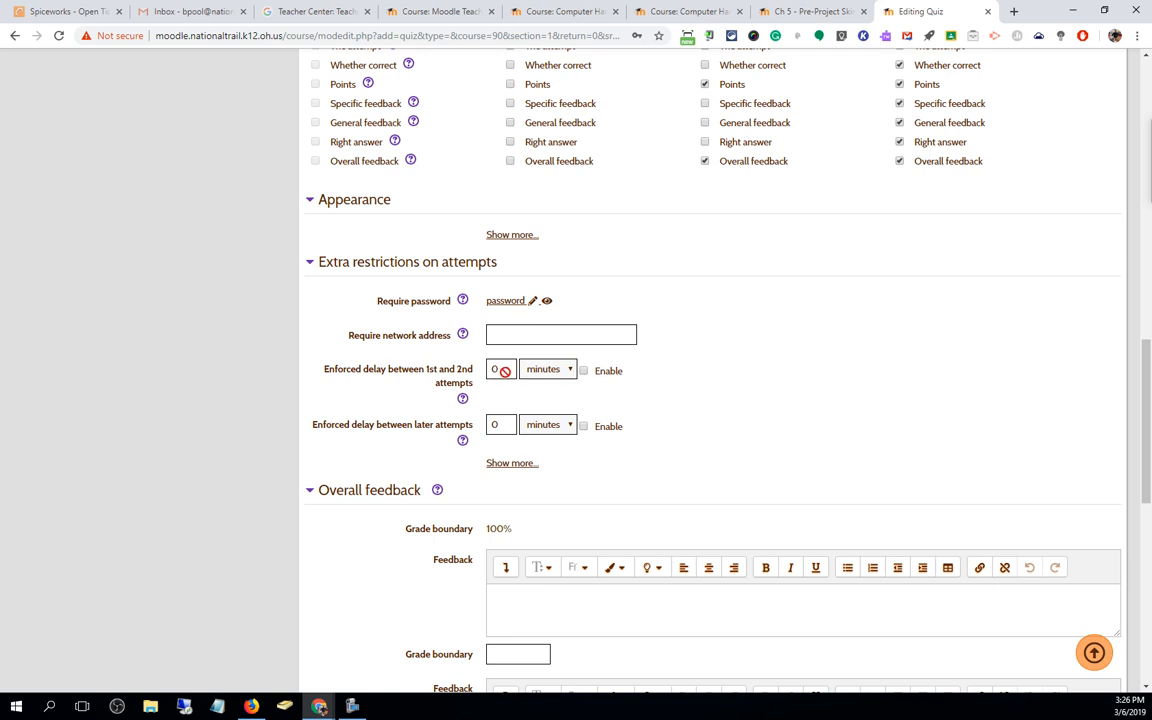
click(583, 370)
double_click(495, 369)
text(10)
click(583, 426)
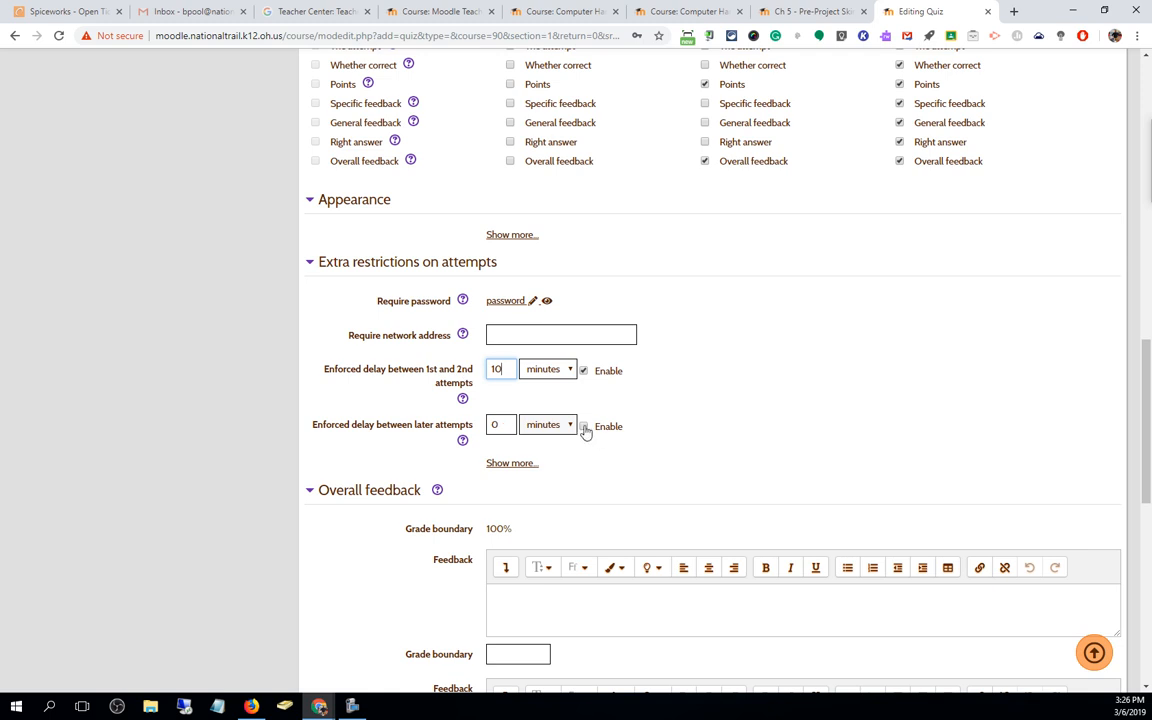
double_click(495, 424)
text(1-0)
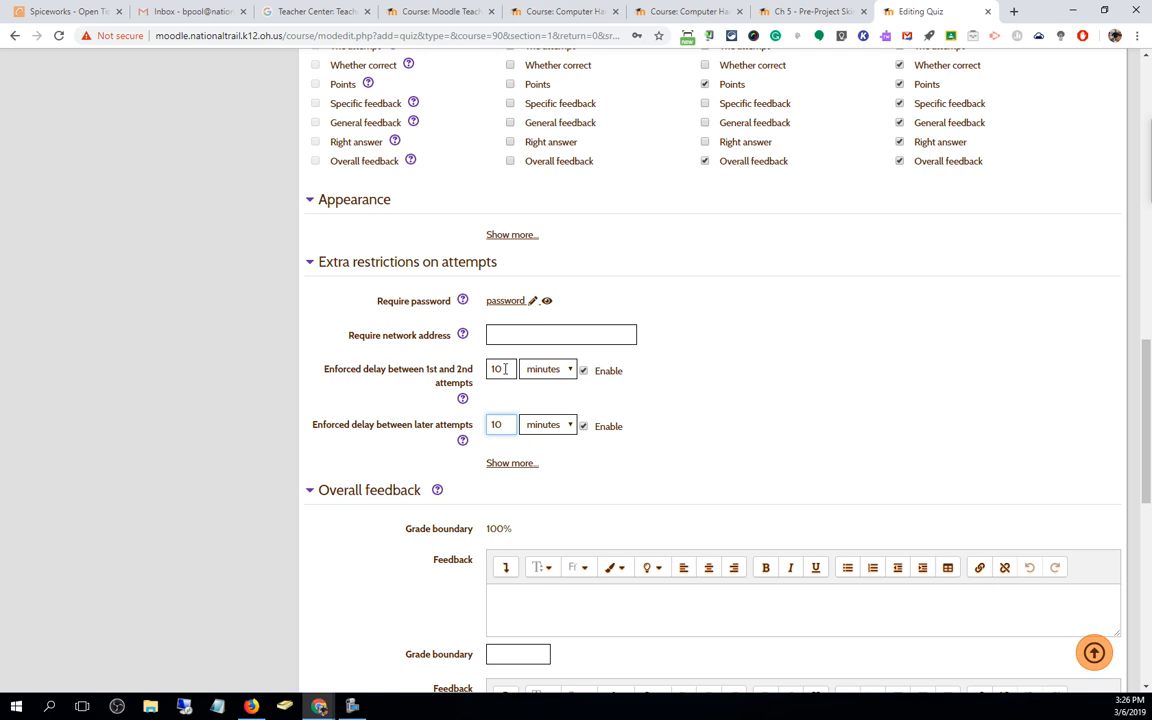
Try hours and days as the unit for the first enforced delay, and disable both delays
click(540, 372)
click(538, 412)
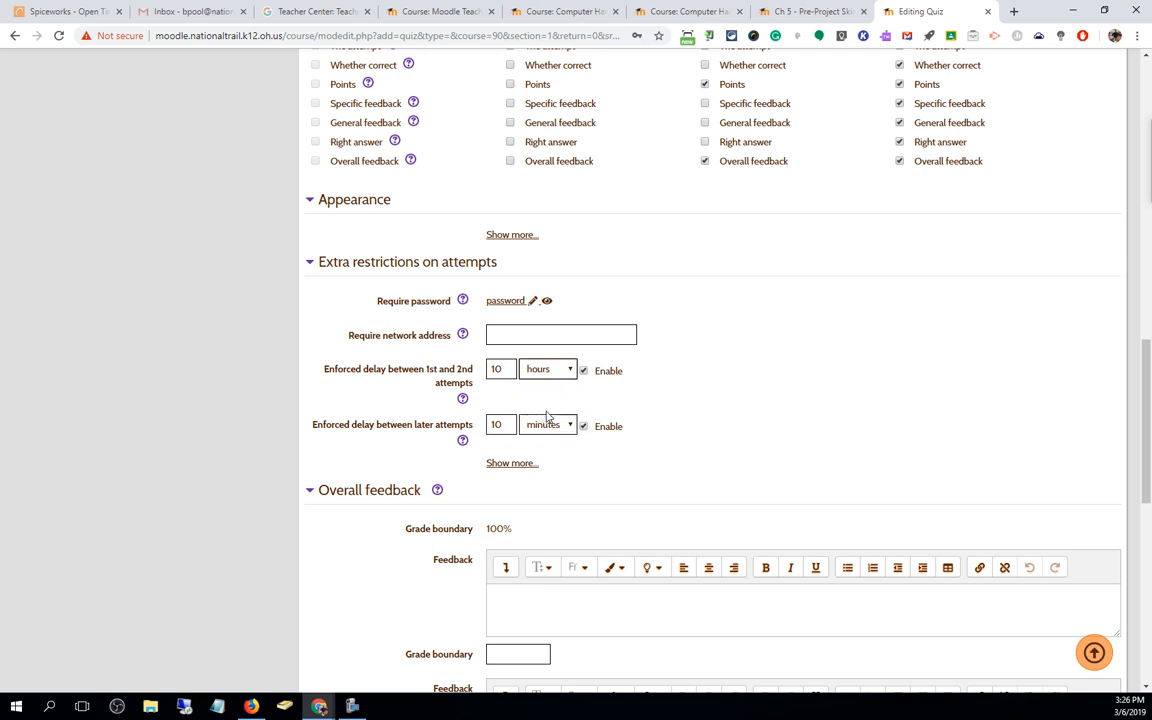
click(558, 368)
click(538, 398)
click(584, 371)
click(584, 426)
Enter "Great Job" as the overall feedback for the highest grade range, with a lower grade boundary of 90
scroll(684, 301, down, 4)
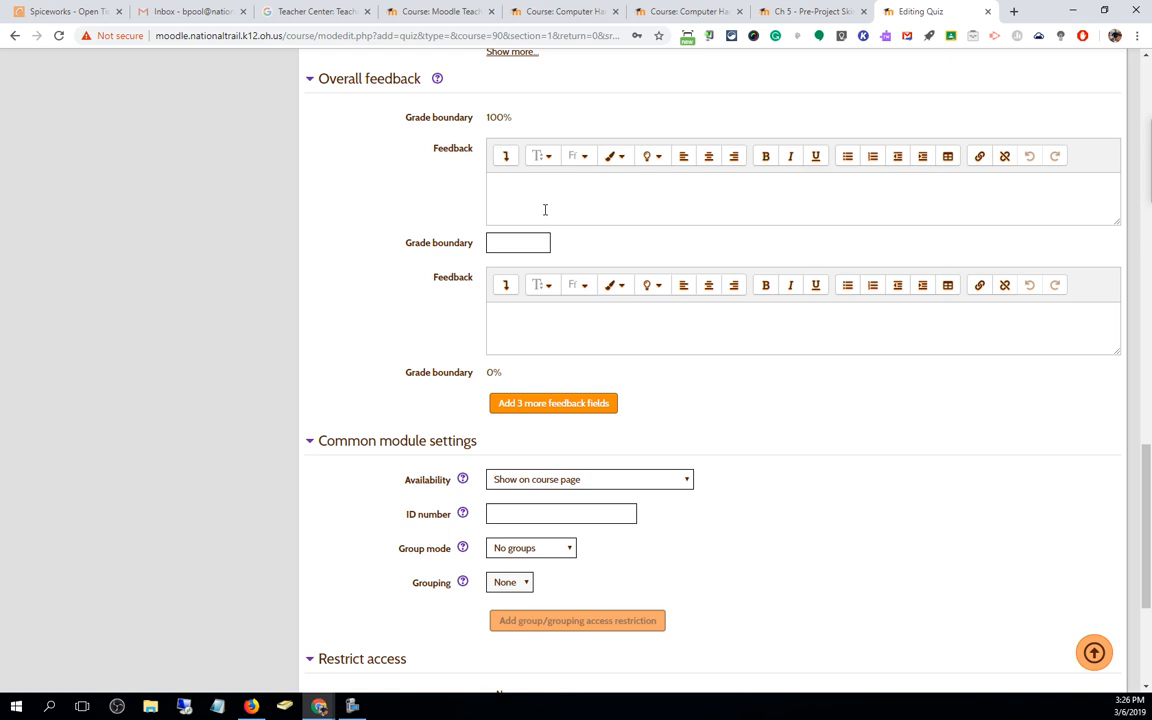
click(543, 208)
text(Great Job)
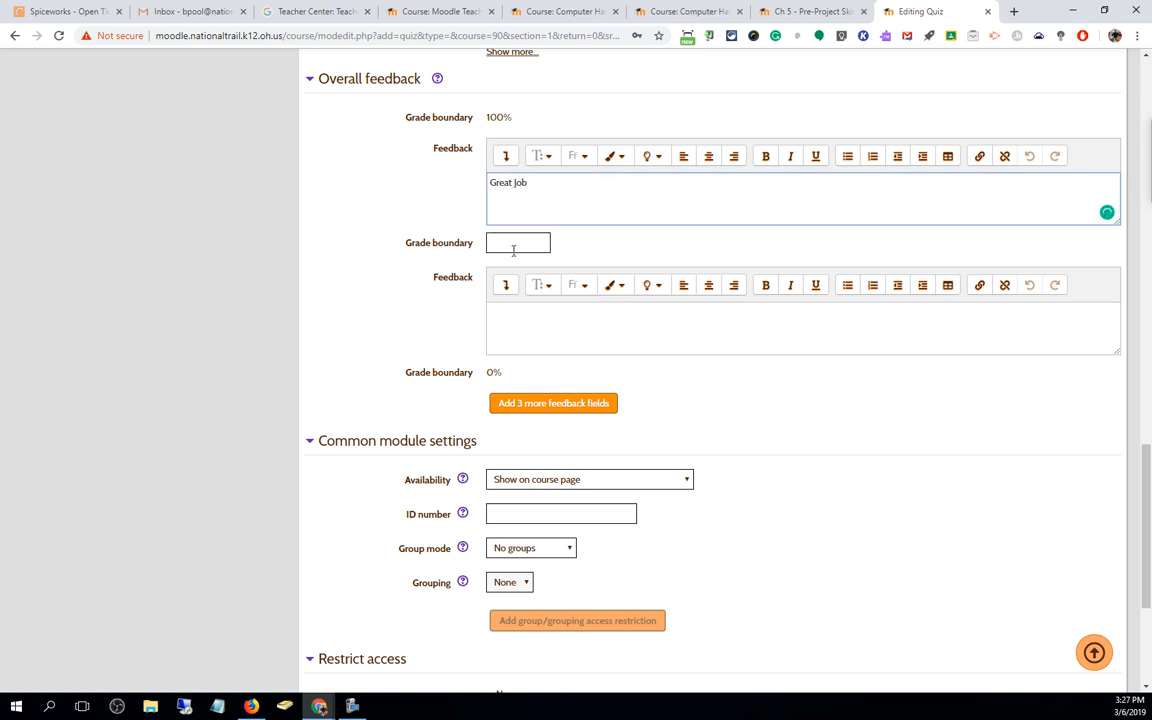
click(512, 247)
text(90)
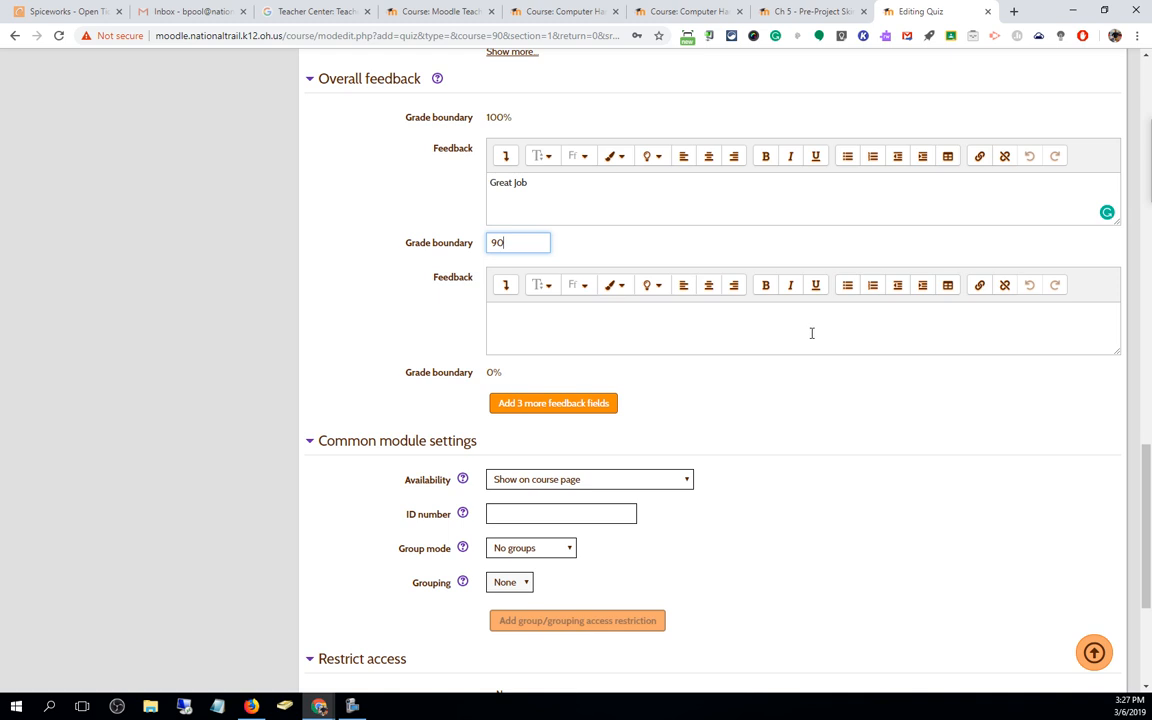
Look back over the quiz settings and try to save and display the quiz
scroll(811, 333, down, 3)
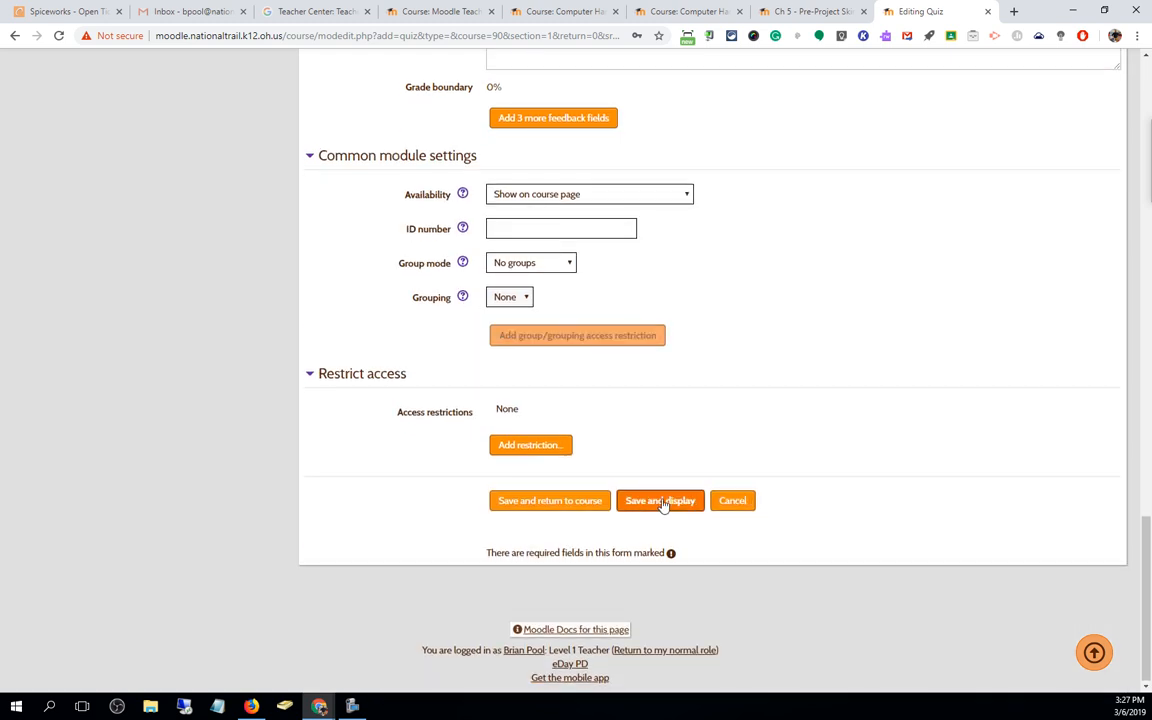
scroll(707, 237, up, 10)
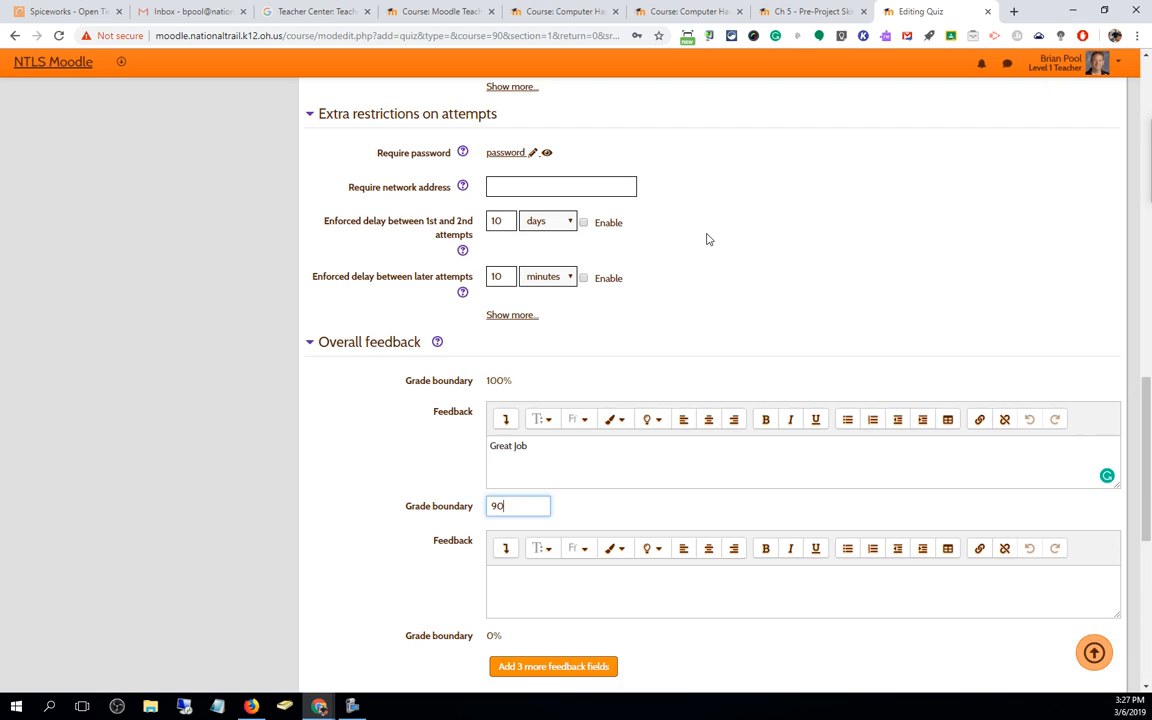
scroll(612, 206, up, 4)
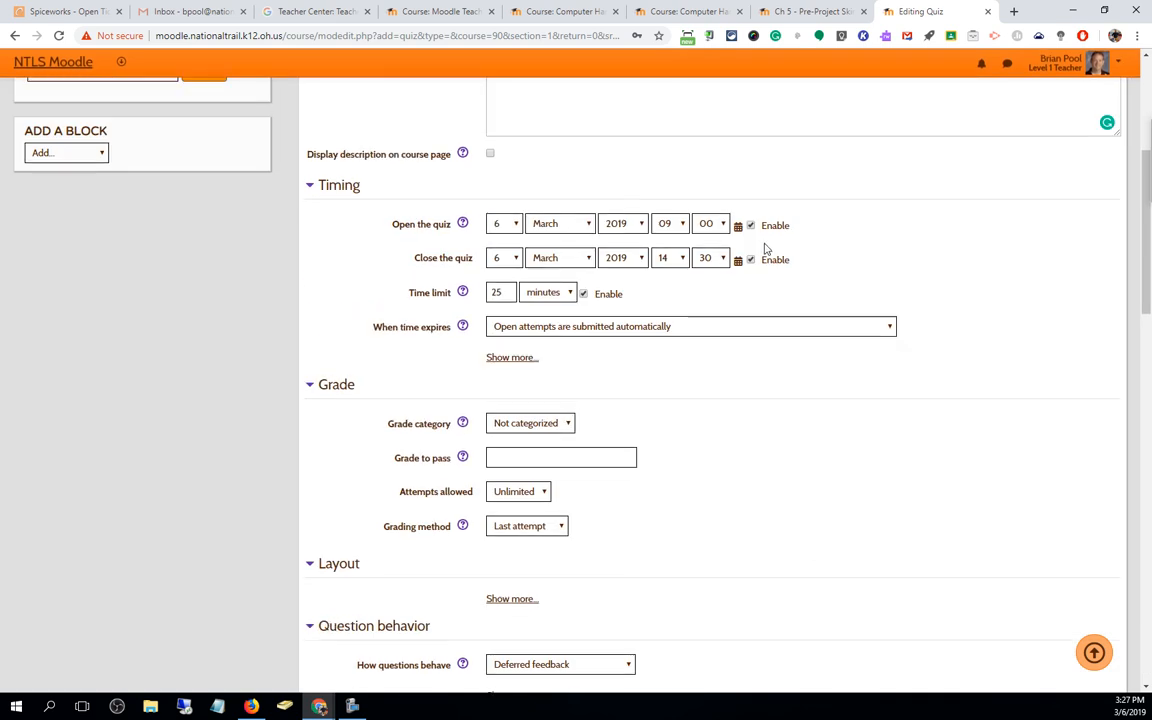
scroll(769, 249, down, 5)
scroll(769, 249, down, 10)
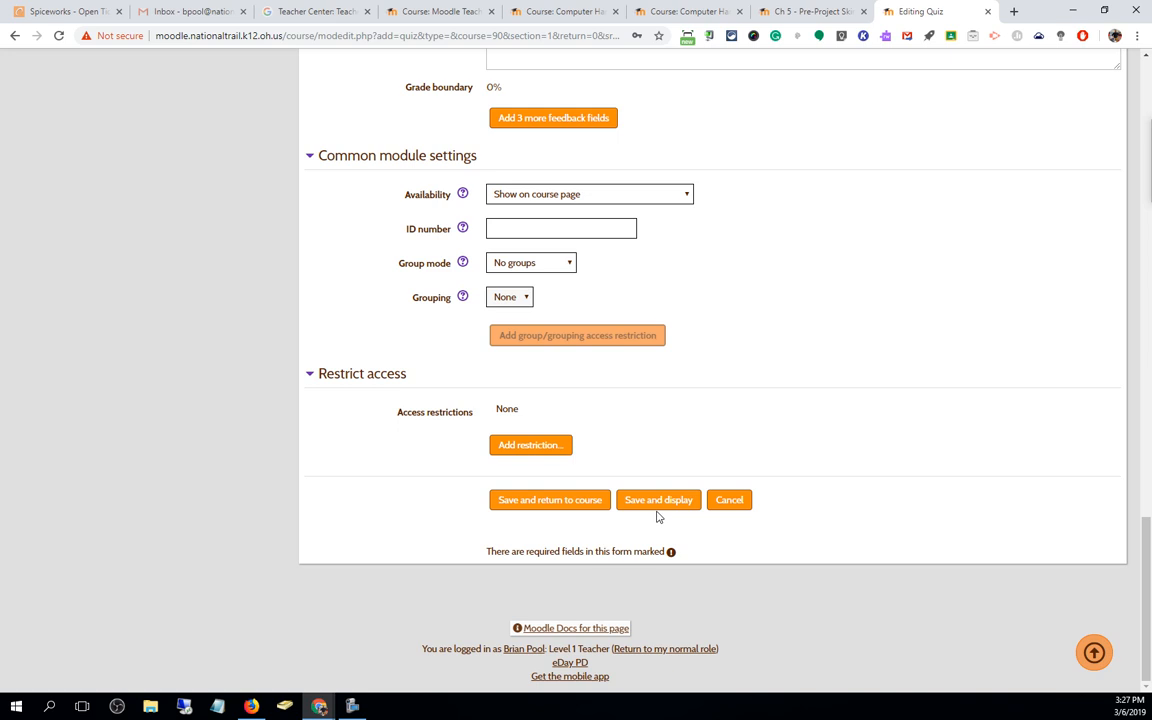
click(658, 506)
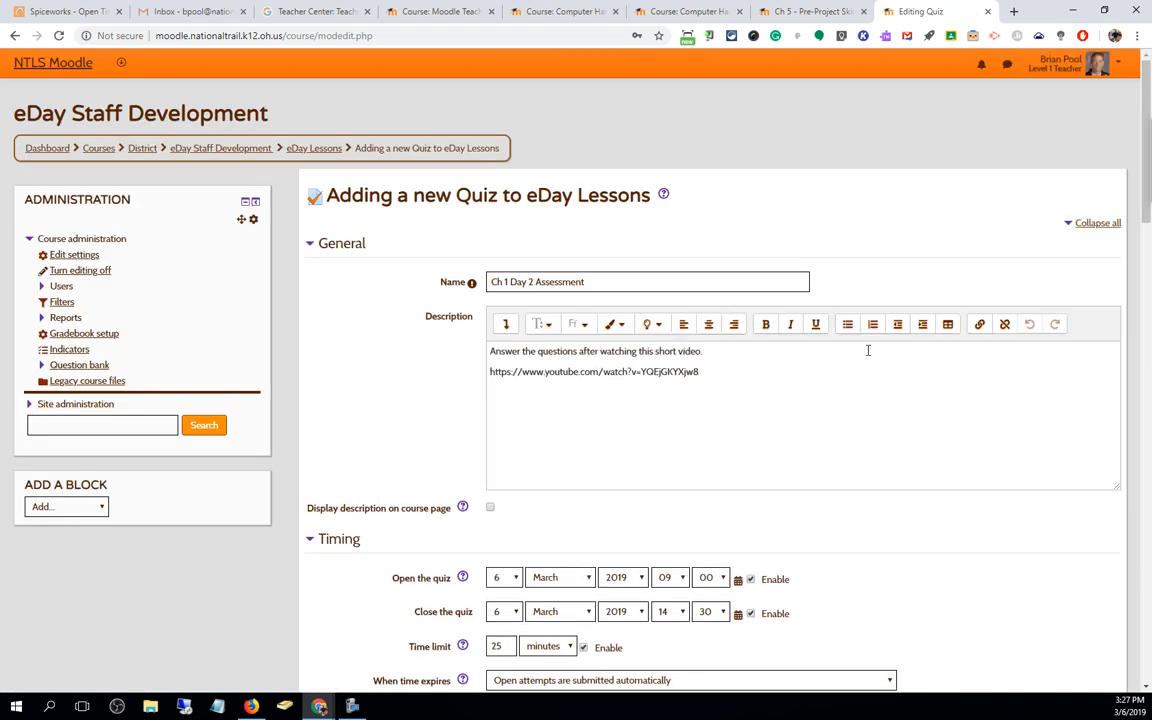
Correct the overall feedback grade boundary to 90%, and save and display the quiz
scroll(867, 349, down, 3)
scroll(867, 349, down, 13)
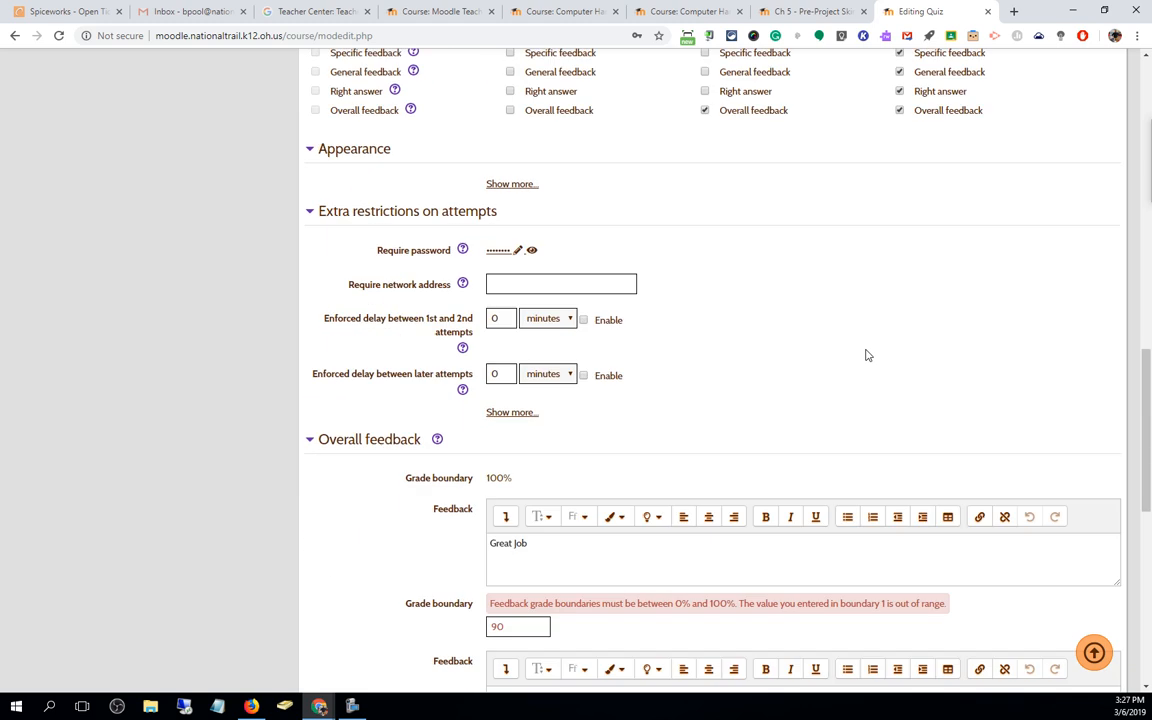
scroll(867, 354, up, 1)
scroll(867, 354, up, 1)
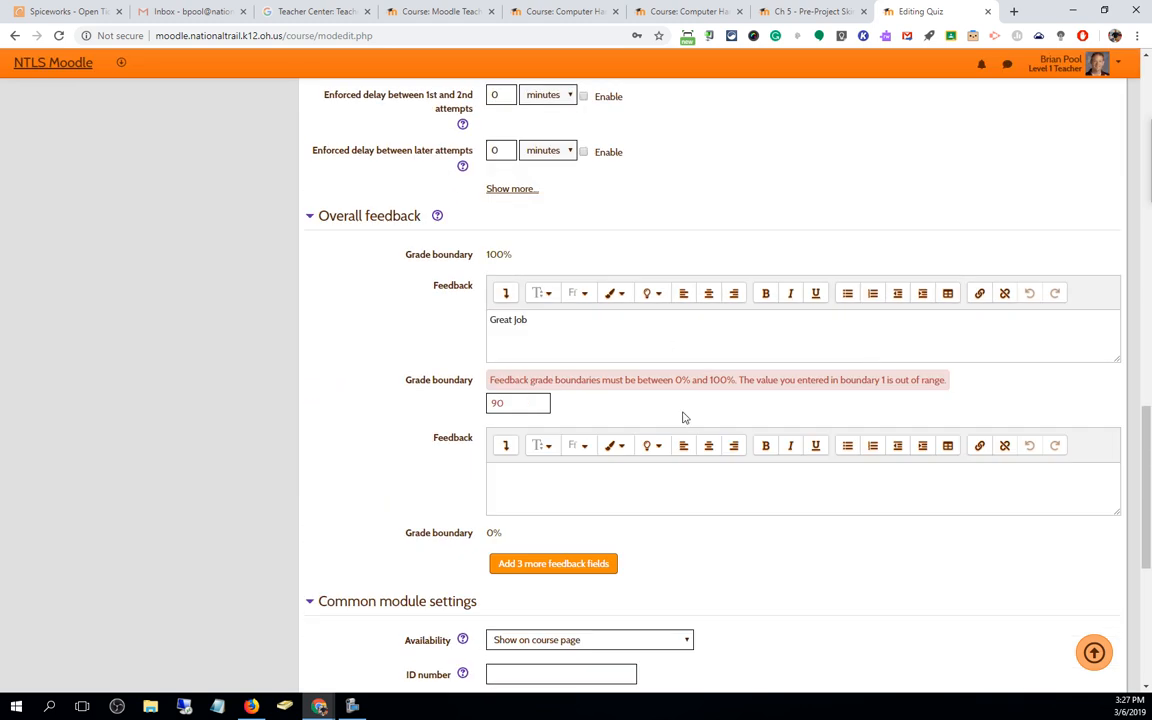
click(518, 404)
text(%)
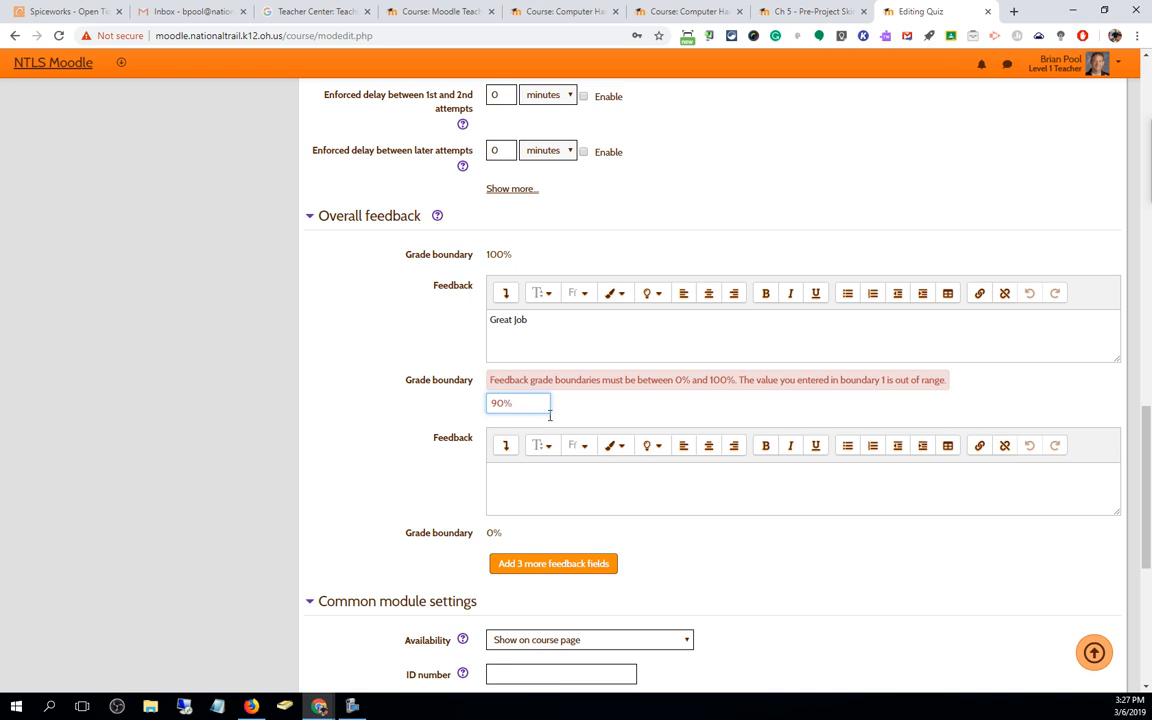
scroll(604, 424, down, 5)
click(648, 503)
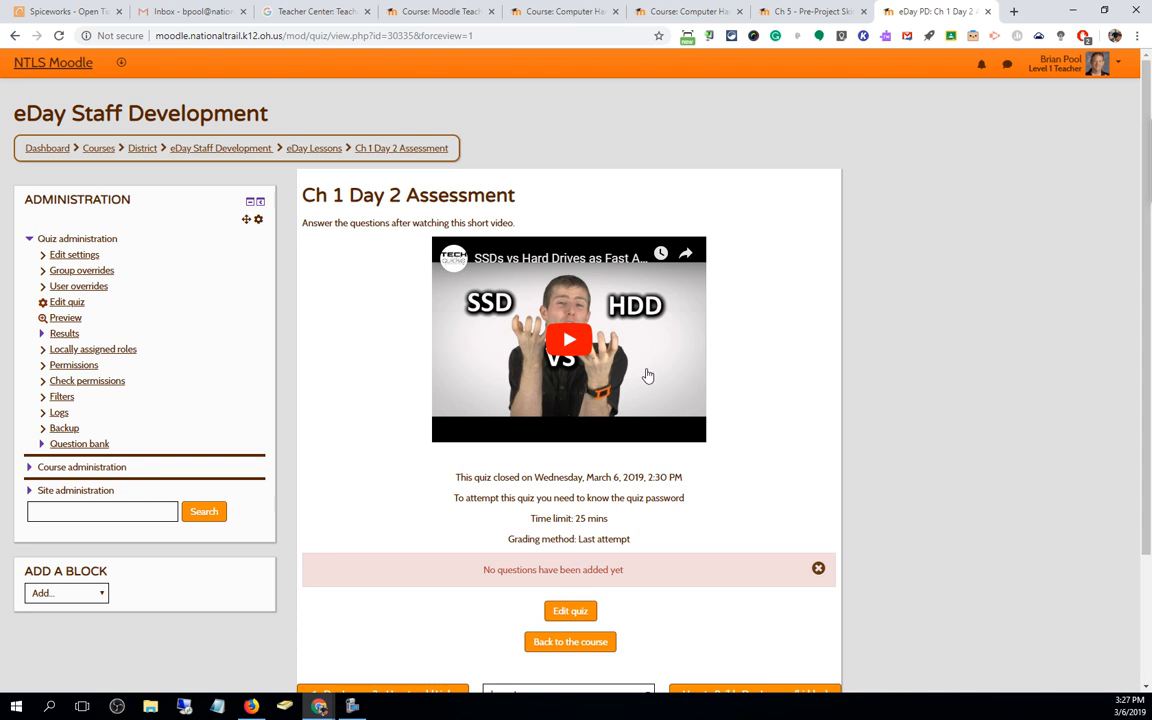
Open the quiz's question editing page and turn on question shuffling
scroll(810, 447, down, 3)
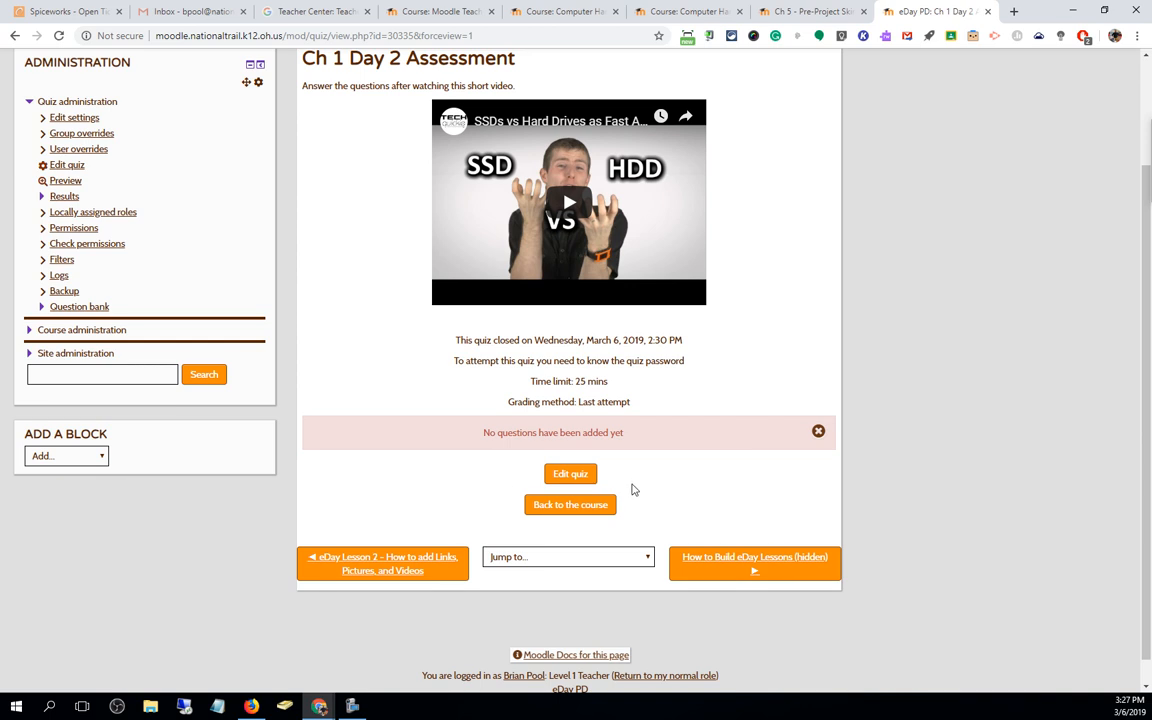
click(578, 478)
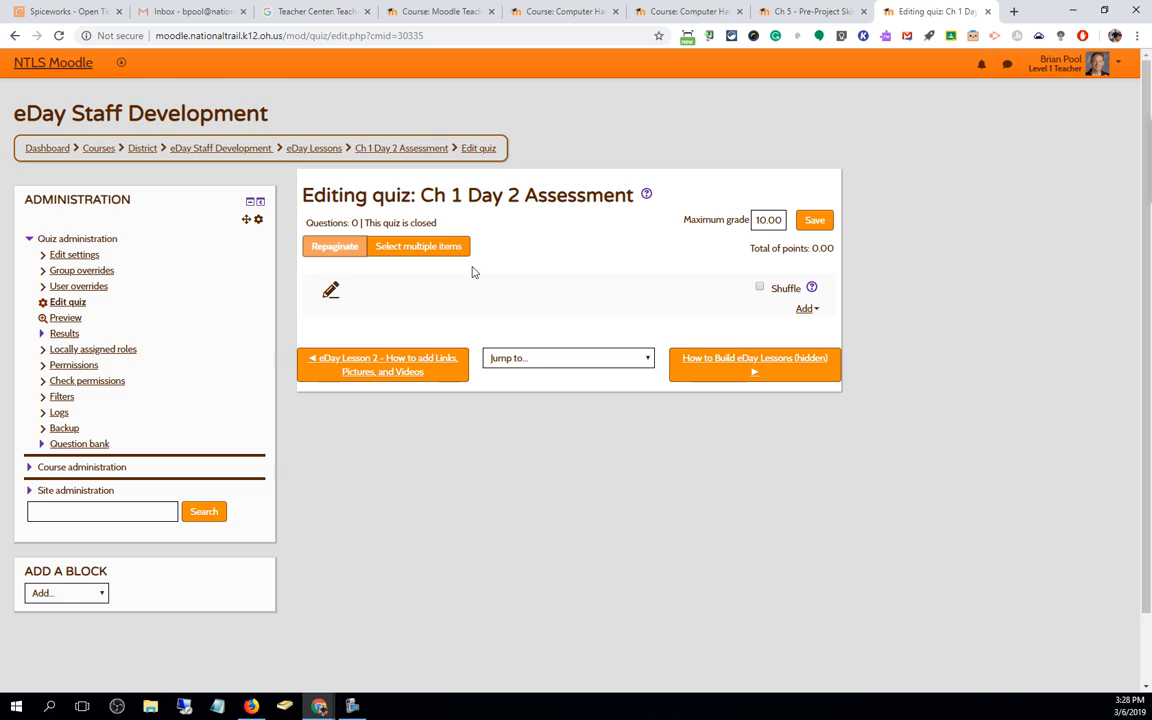
click(759, 289)
click(760, 290)
click(760, 290)
Set the quiz's maximum grade to 100 and save it
click(765, 220)
text(0)
drag(783, 220, 692, 223)
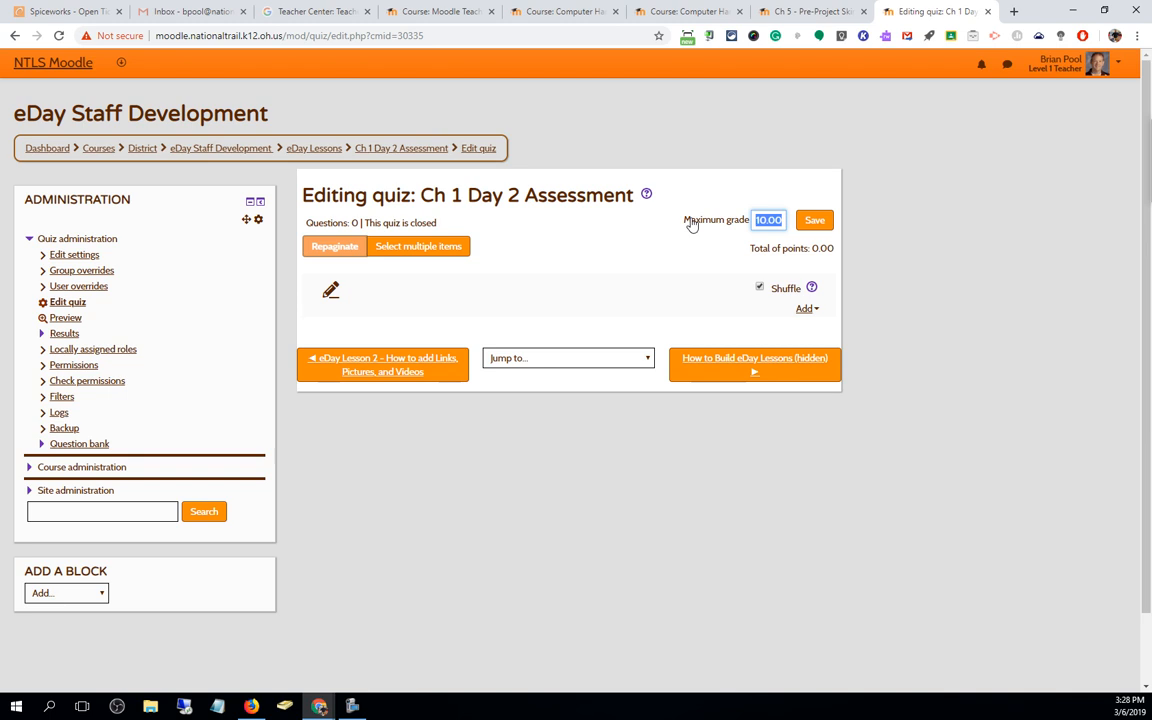
text(100)
click(805, 223)
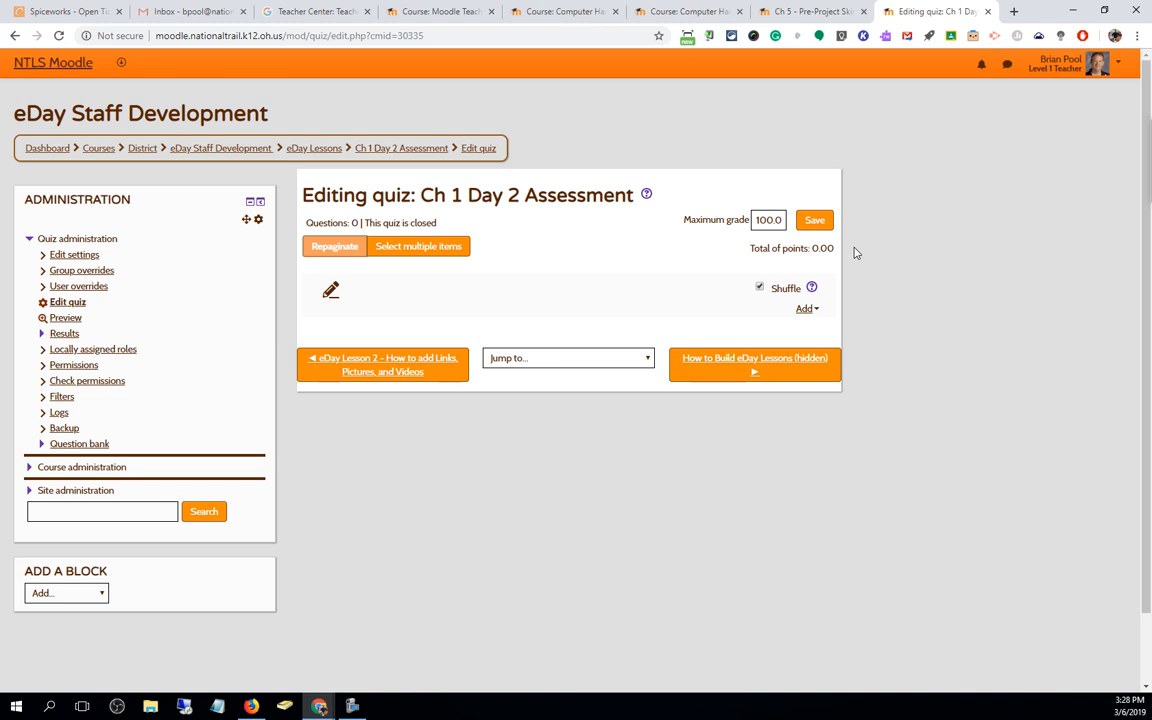
Add a new question to the quiz using the Multiple choice question type
click(808, 311)
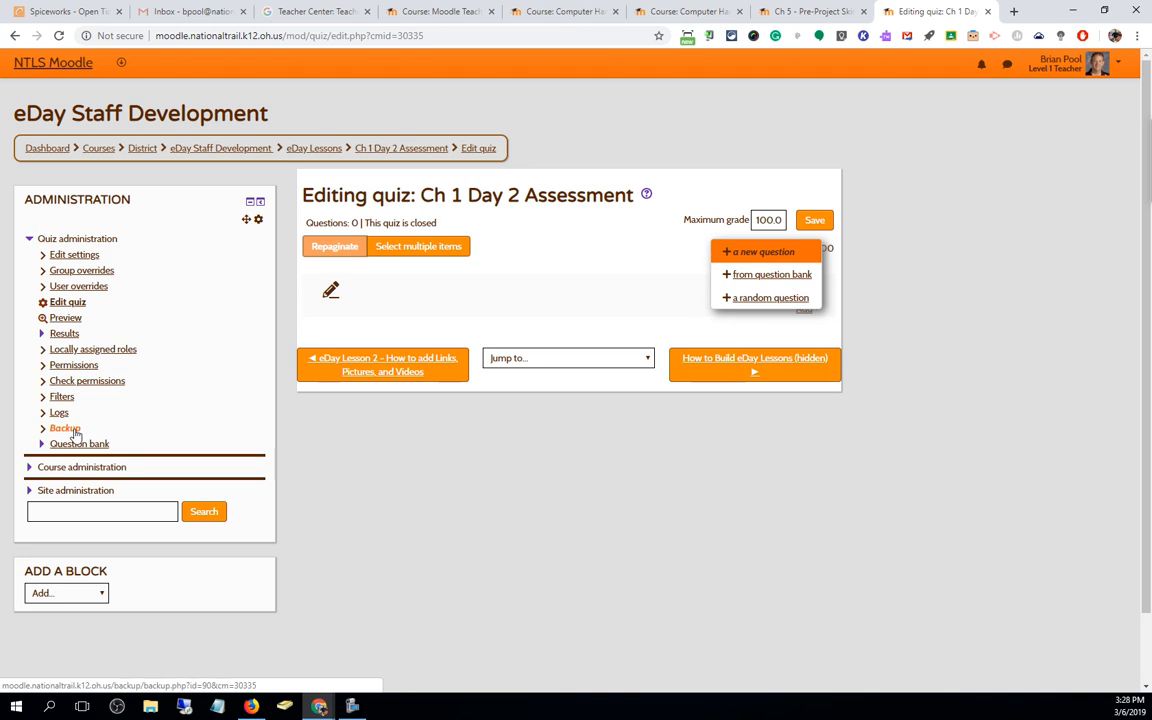
click(752, 251)
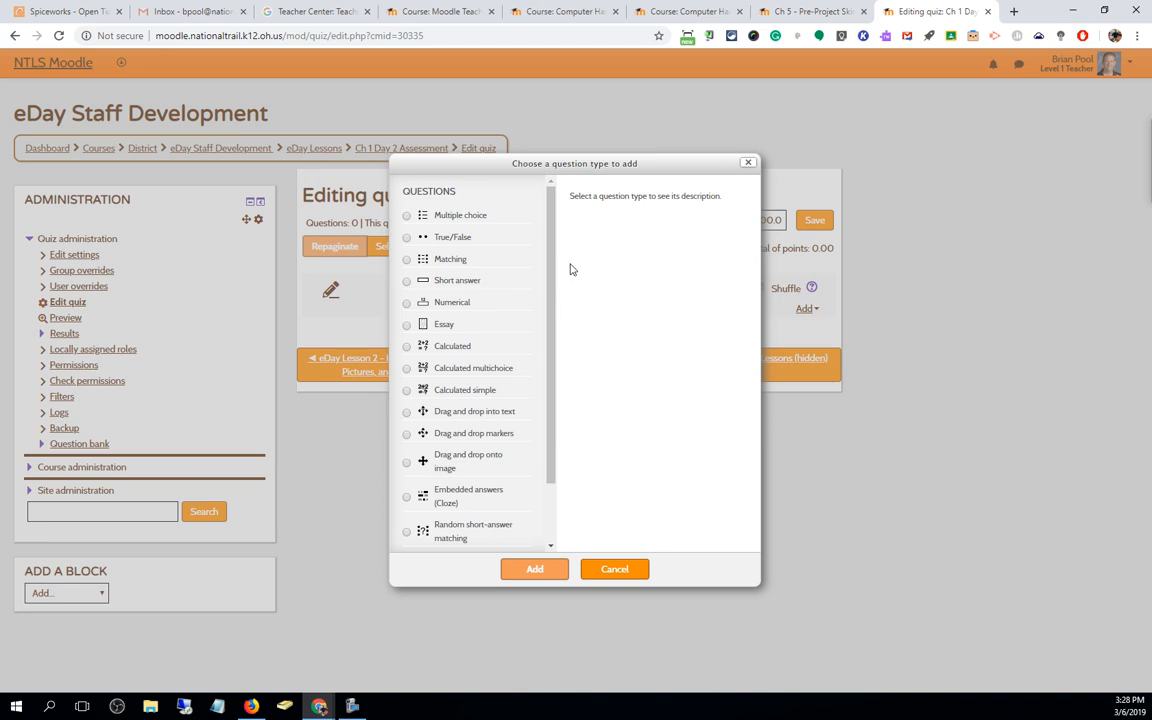
drag(548, 301, 556, 217)
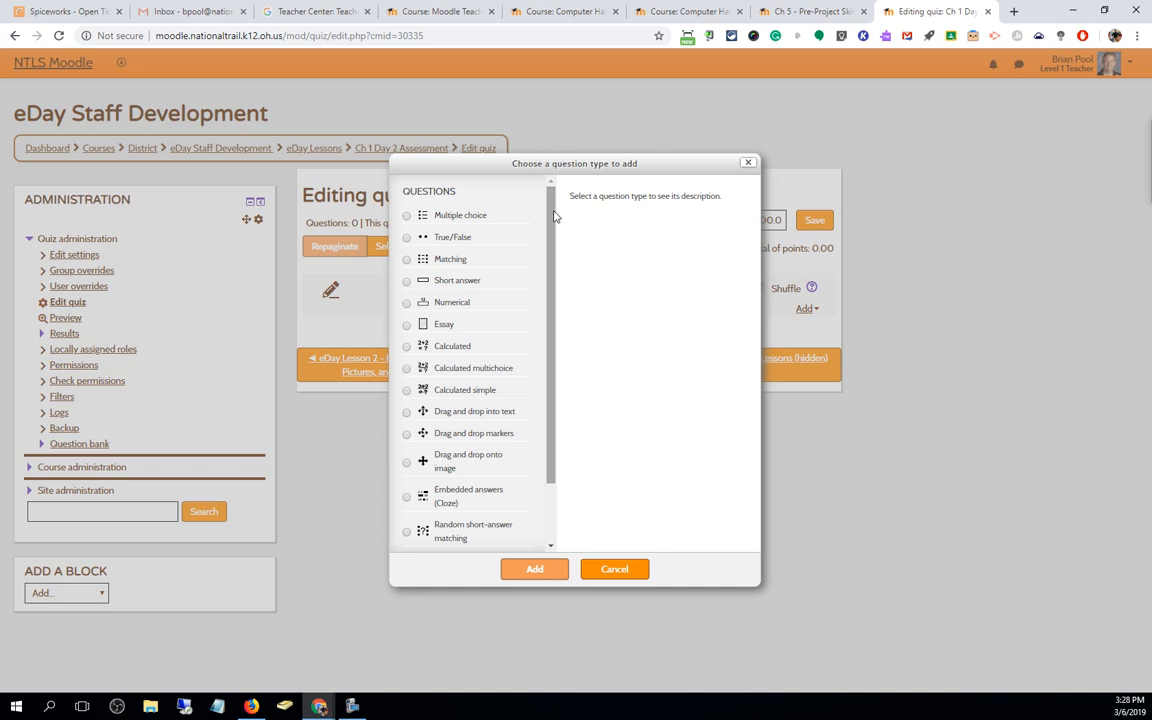
click(408, 217)
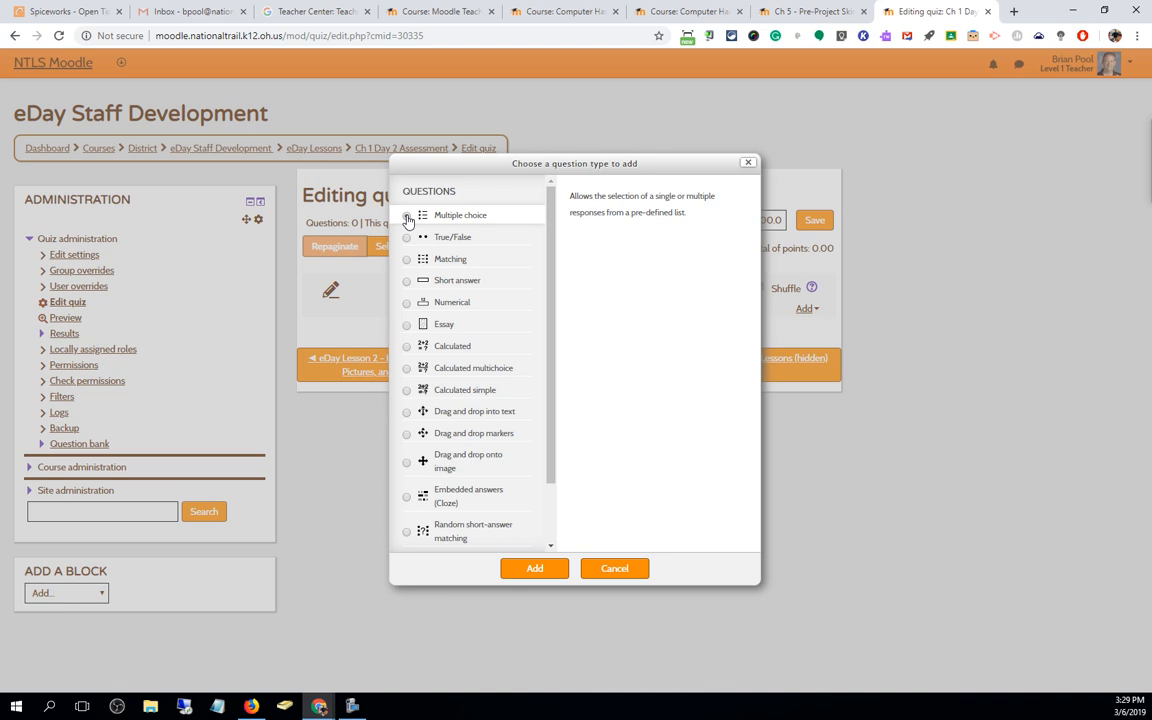
click(407, 218)
click(535, 570)
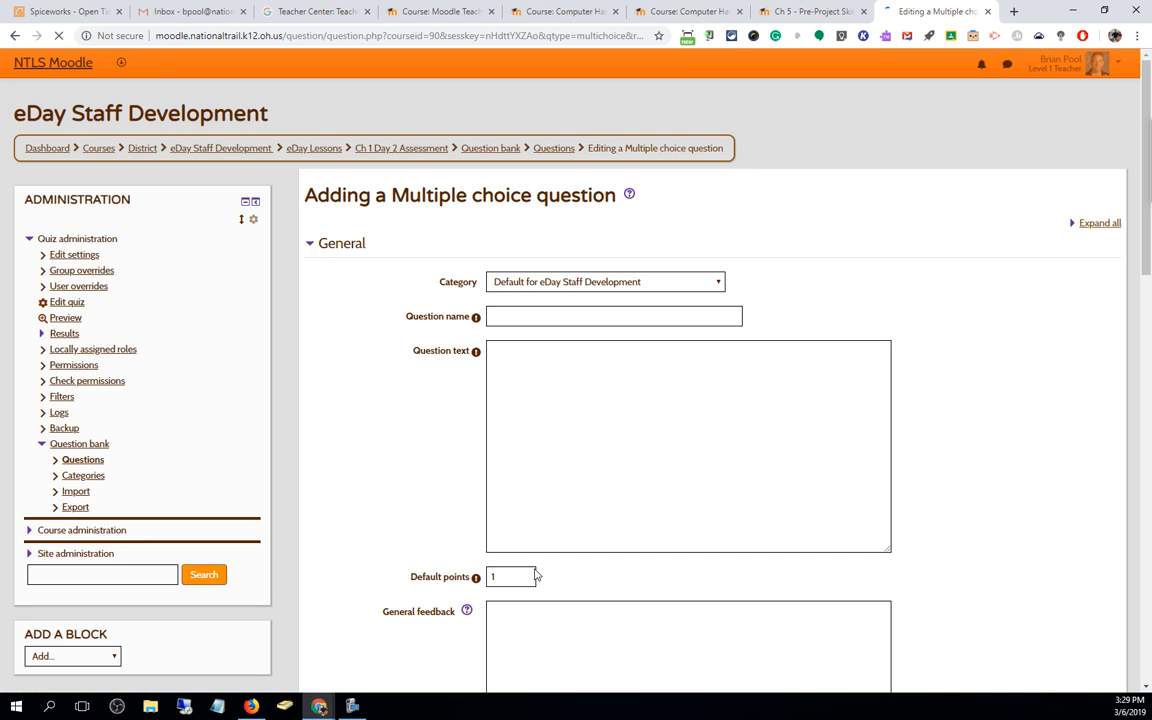
Name the multiple choice question "What is an SSD?"
click(524, 316)
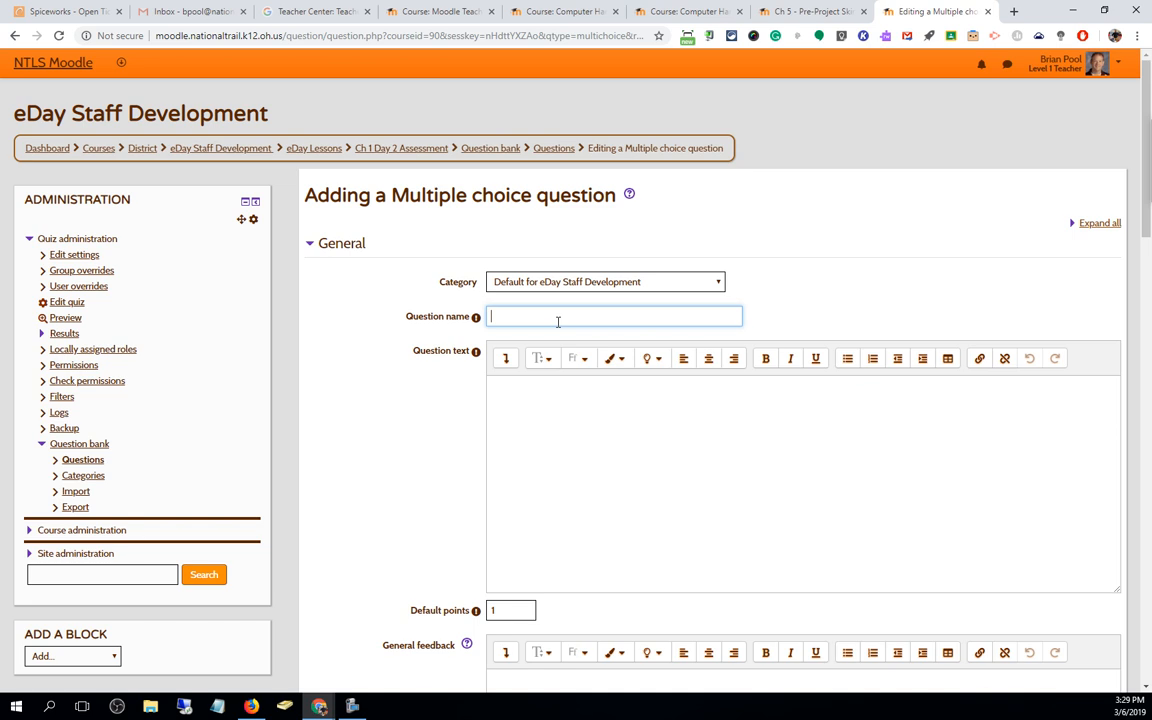
text(Shat is and)
key(BackSpace)
text(SSD?)
right_click(506, 317)
click(494, 320)
key(Delete)
text(W)
Expand the question text editor's formatting tools and enter the question text "What does SSD stand for?"
click(542, 454)
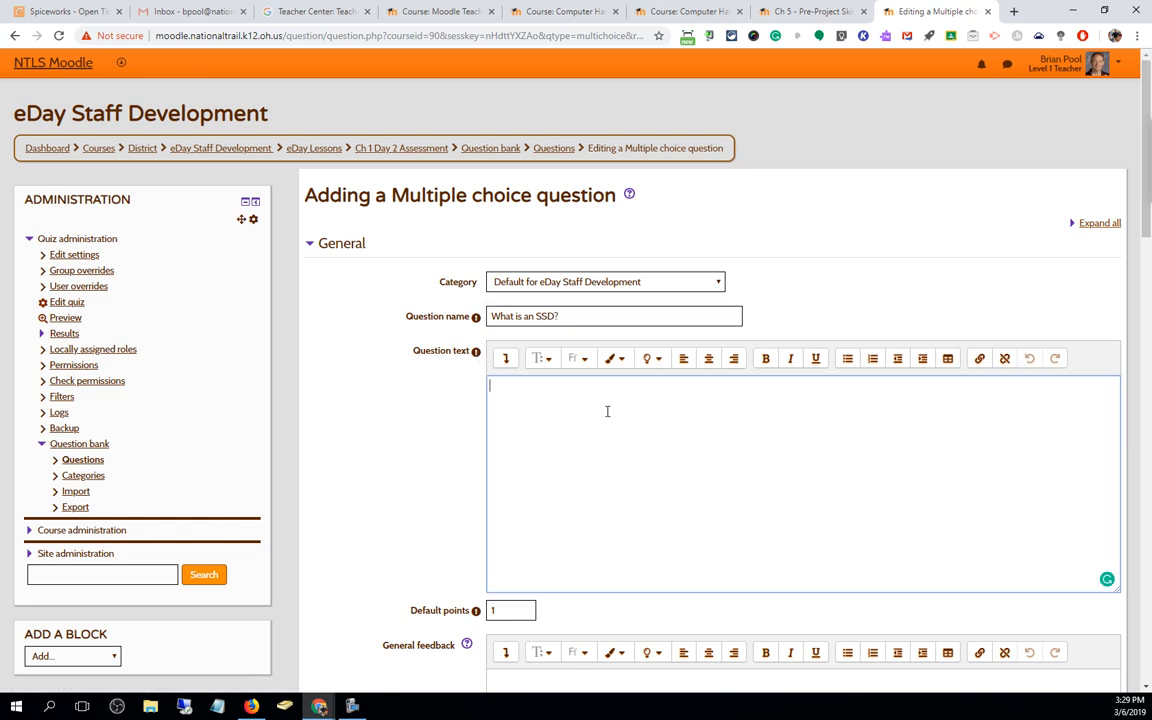
scroll(607, 409, down, 1)
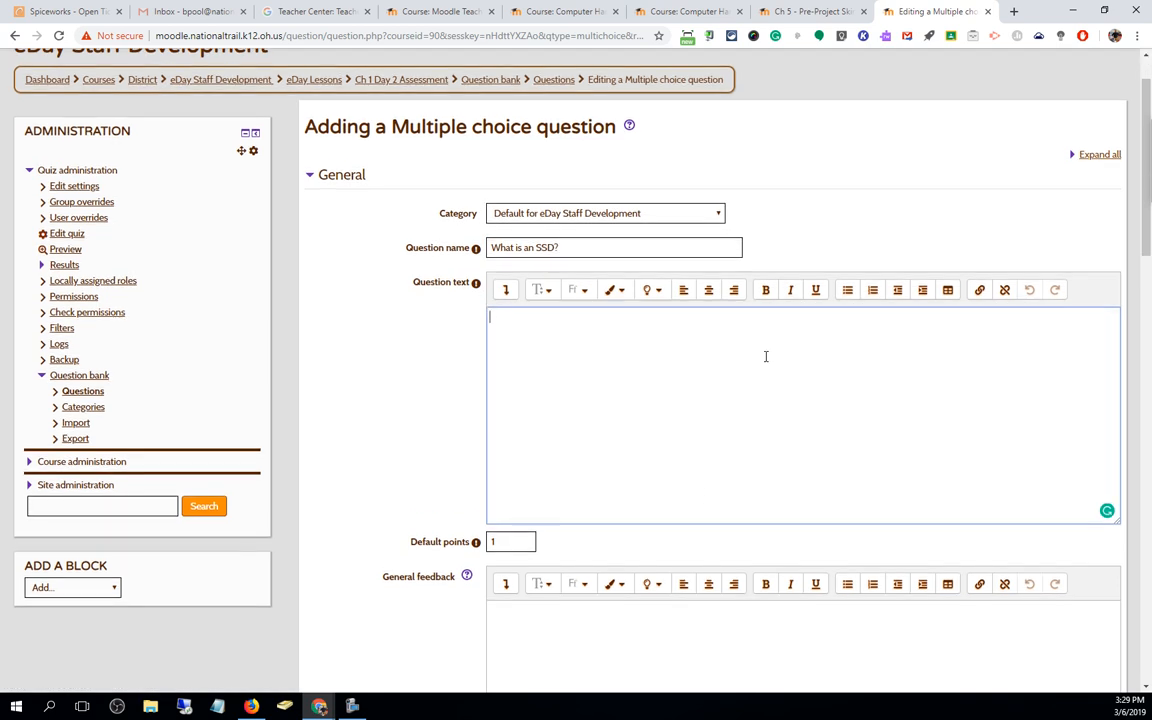
click(505, 290)
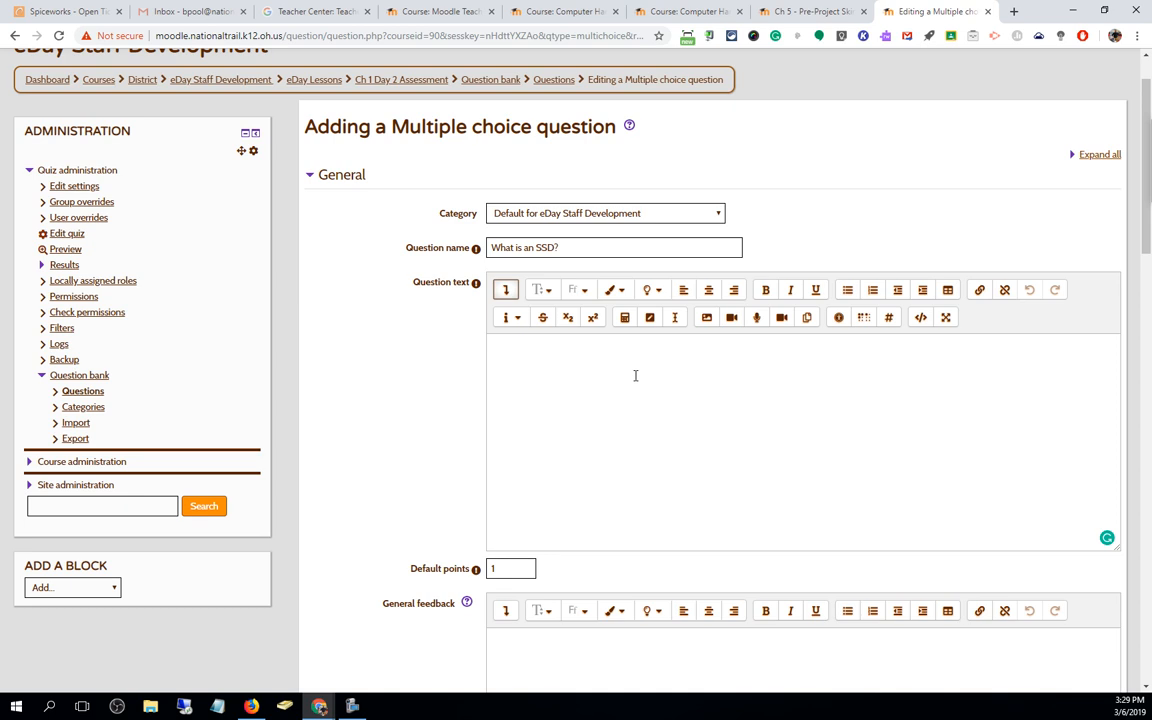
click(591, 339)
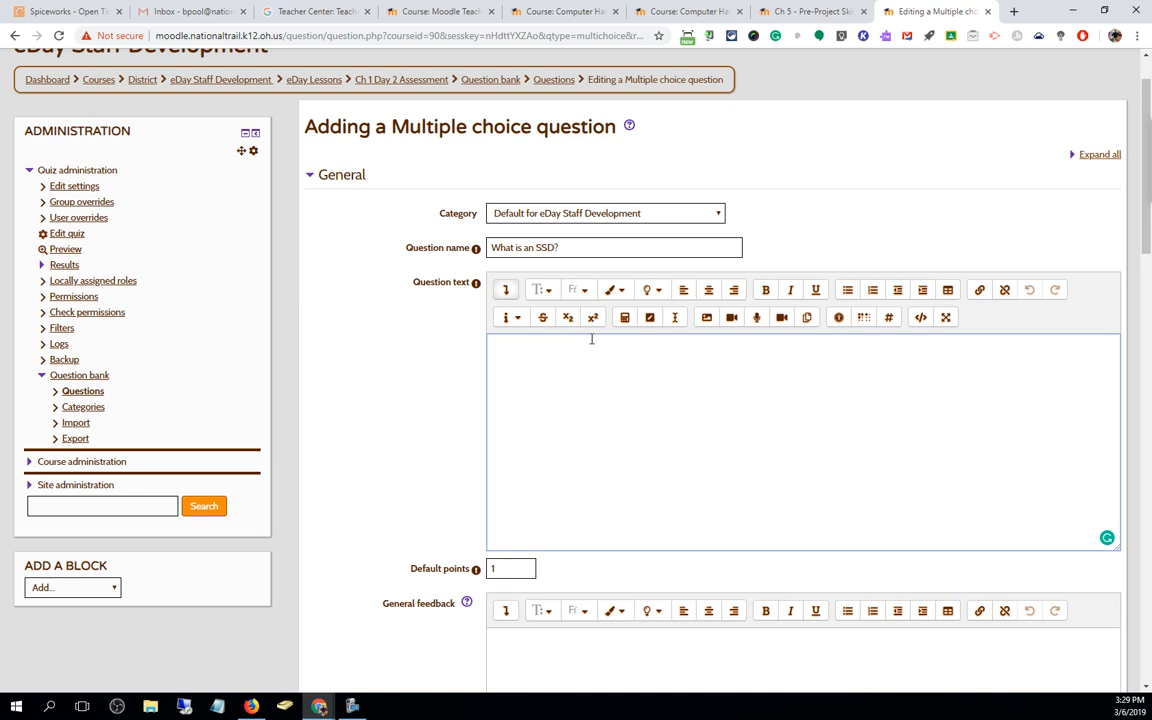
text(What does SSD stand for?)
Enter "Solid State Drive" as answer choice 1 and set its grade to 100%
scroll(550, 375, down, 1)
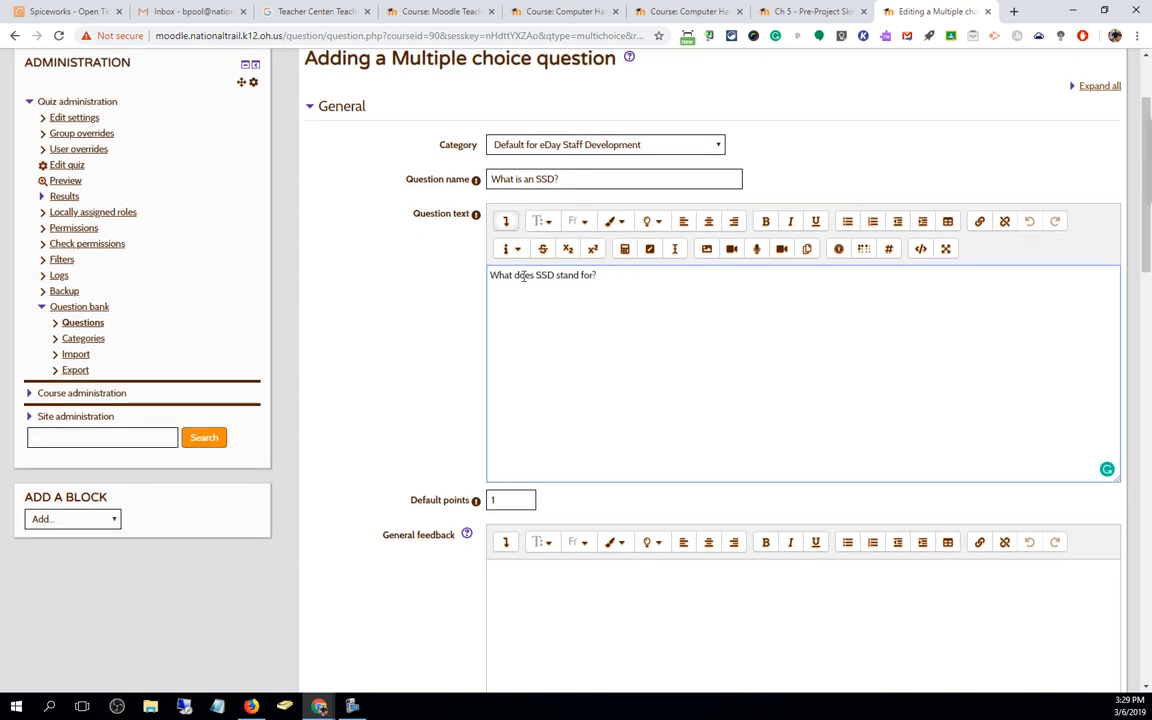
scroll(584, 338, down, 2)
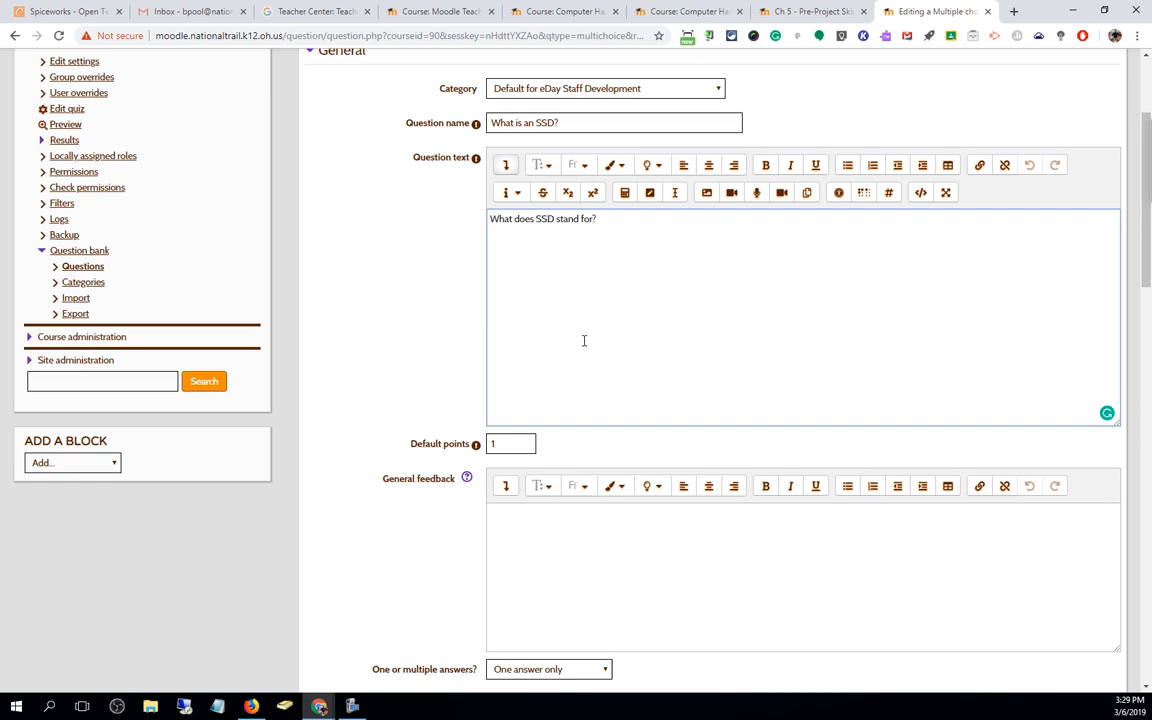
click(525, 362)
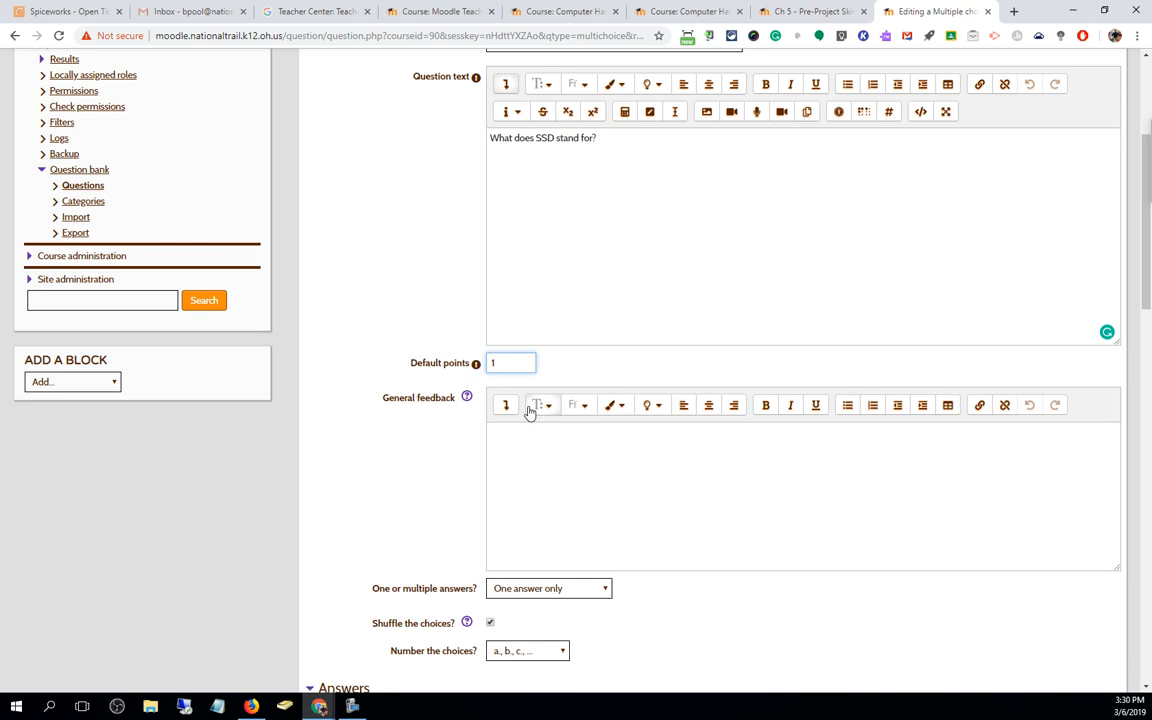
scroll(530, 408, down, 2)
scroll(562, 296, down, 3)
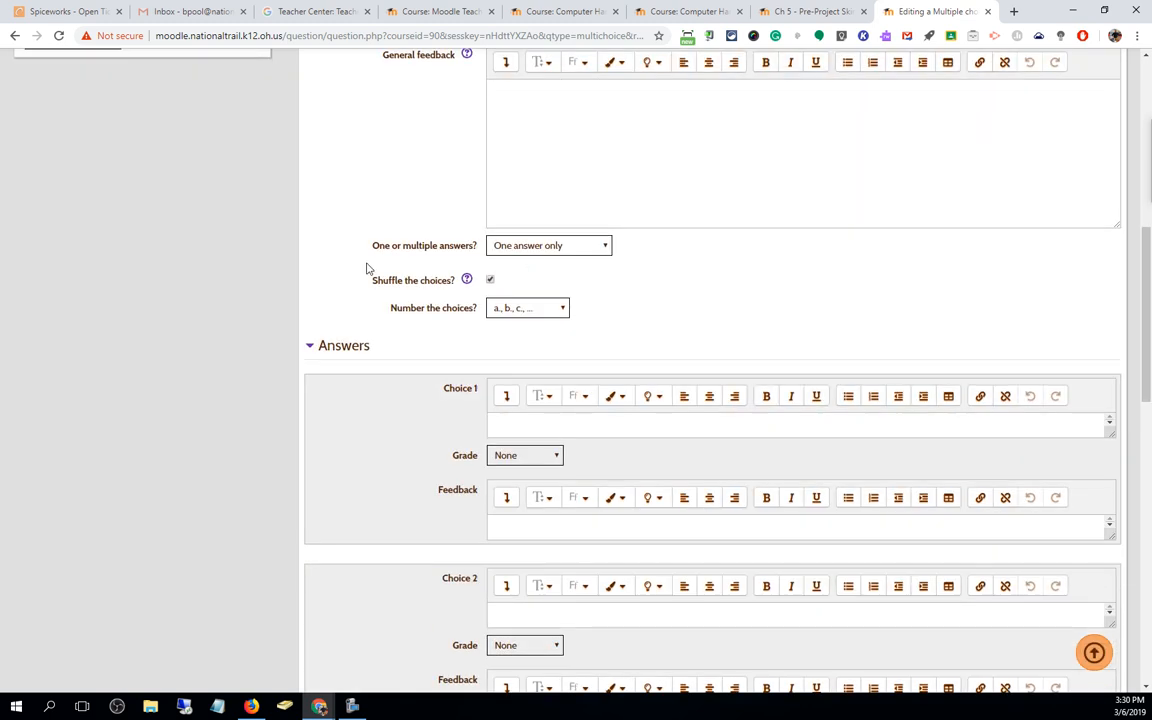
scroll(710, 262, down, 3)
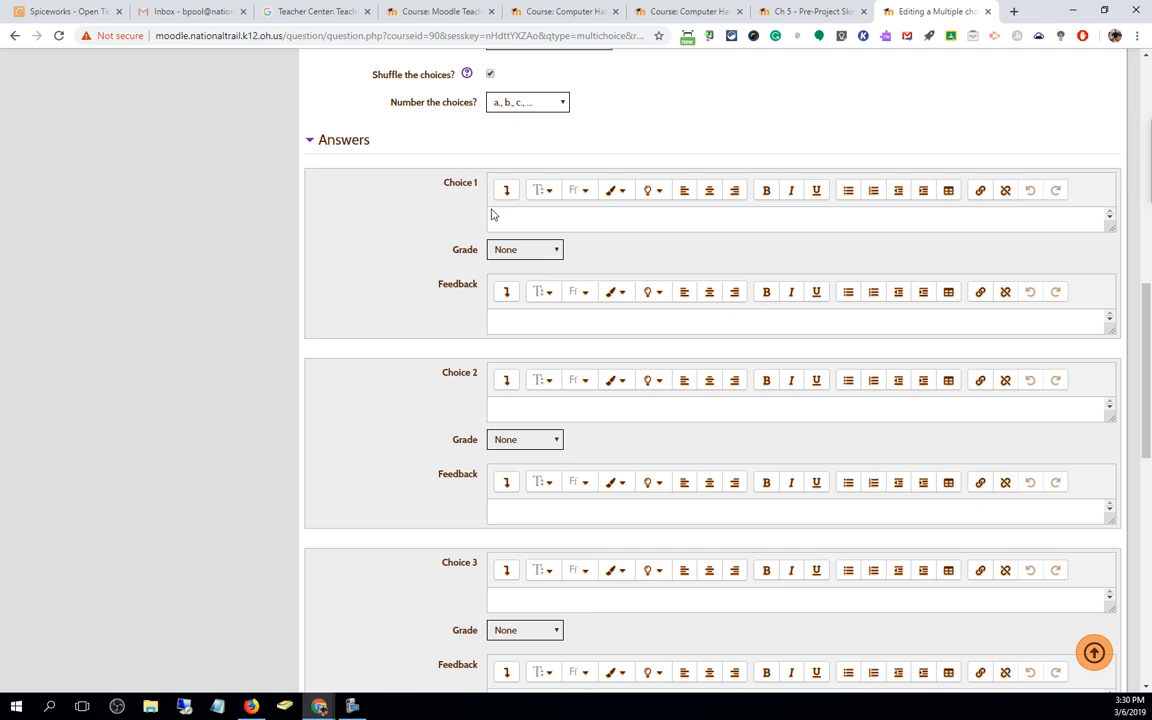
click(517, 219)
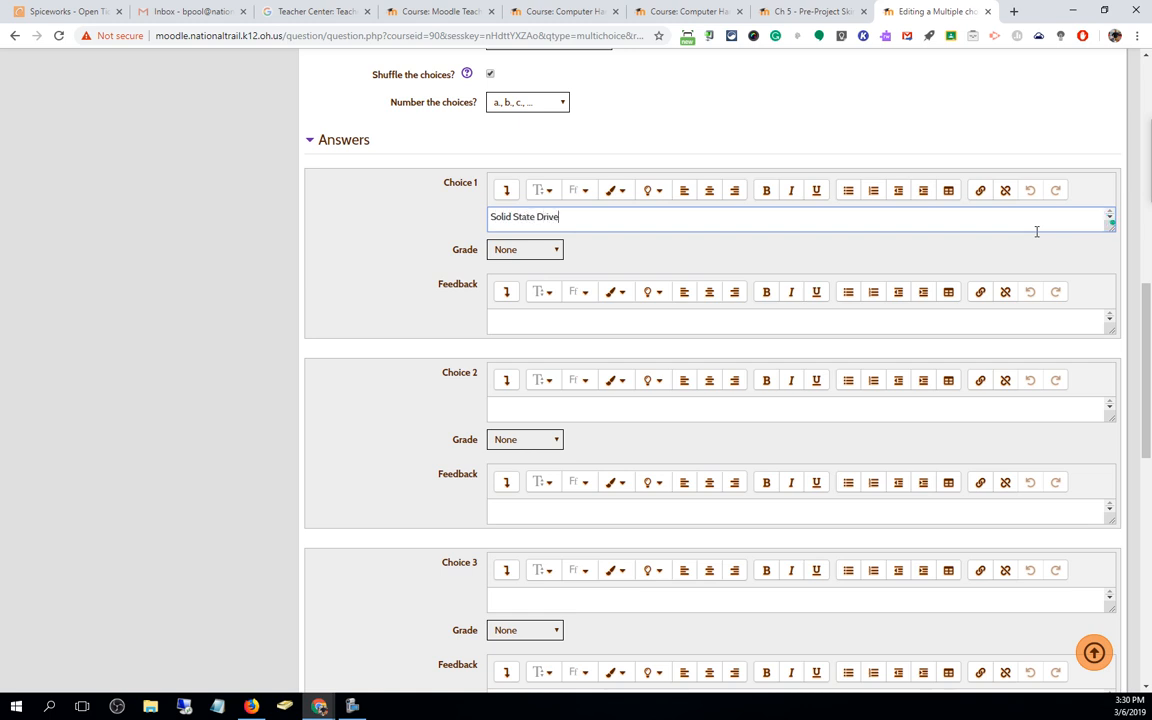
click(528, 252)
click(507, 280)
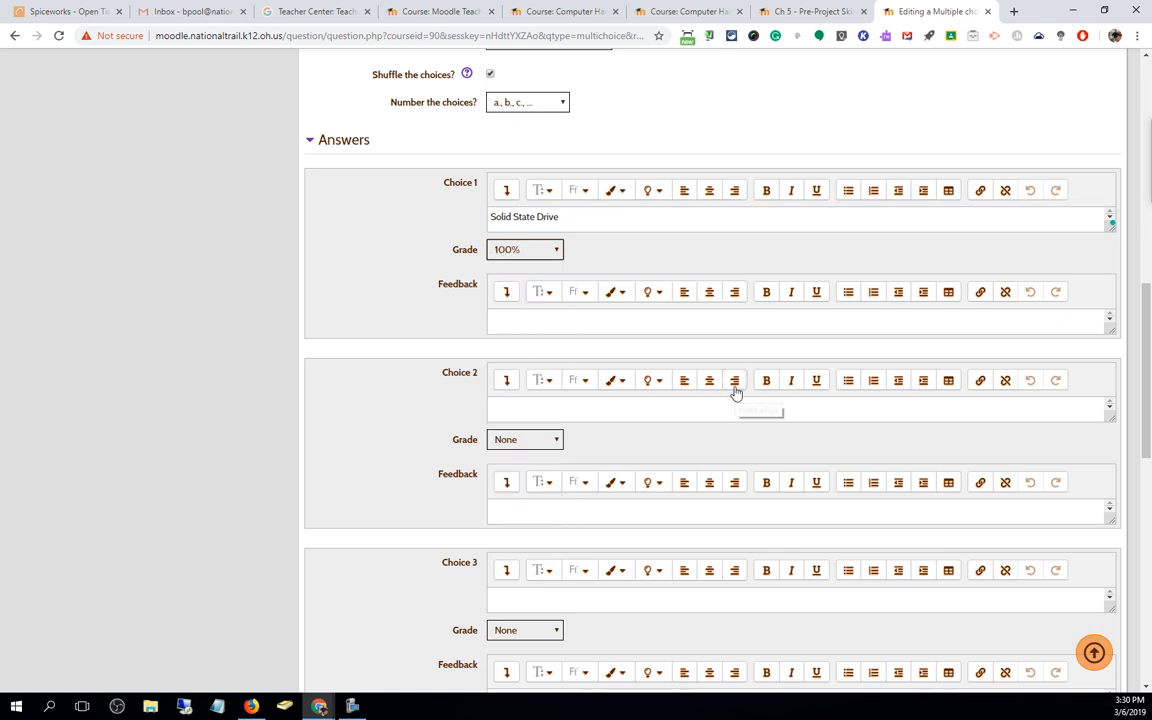
Enter "A hard drive with platters" as choice 2 and "a floppy drive" as choice 3
click(554, 411)
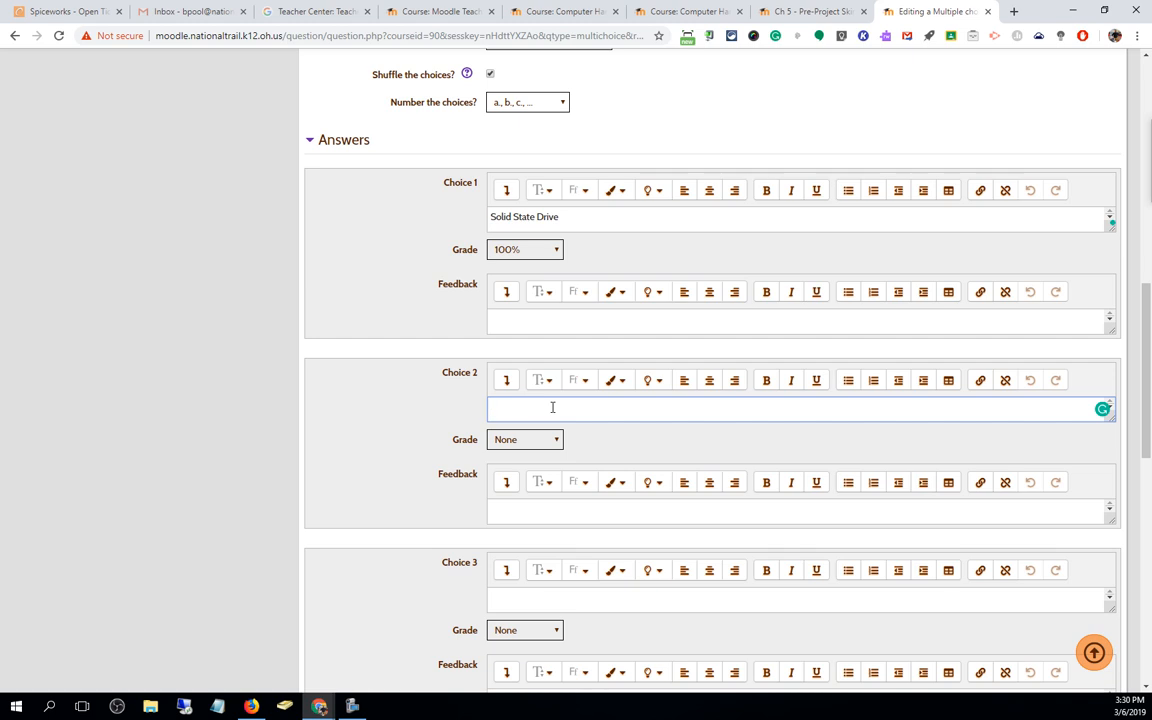
text(A hard drive with platters)
click(541, 596)
text(a floppy drive)
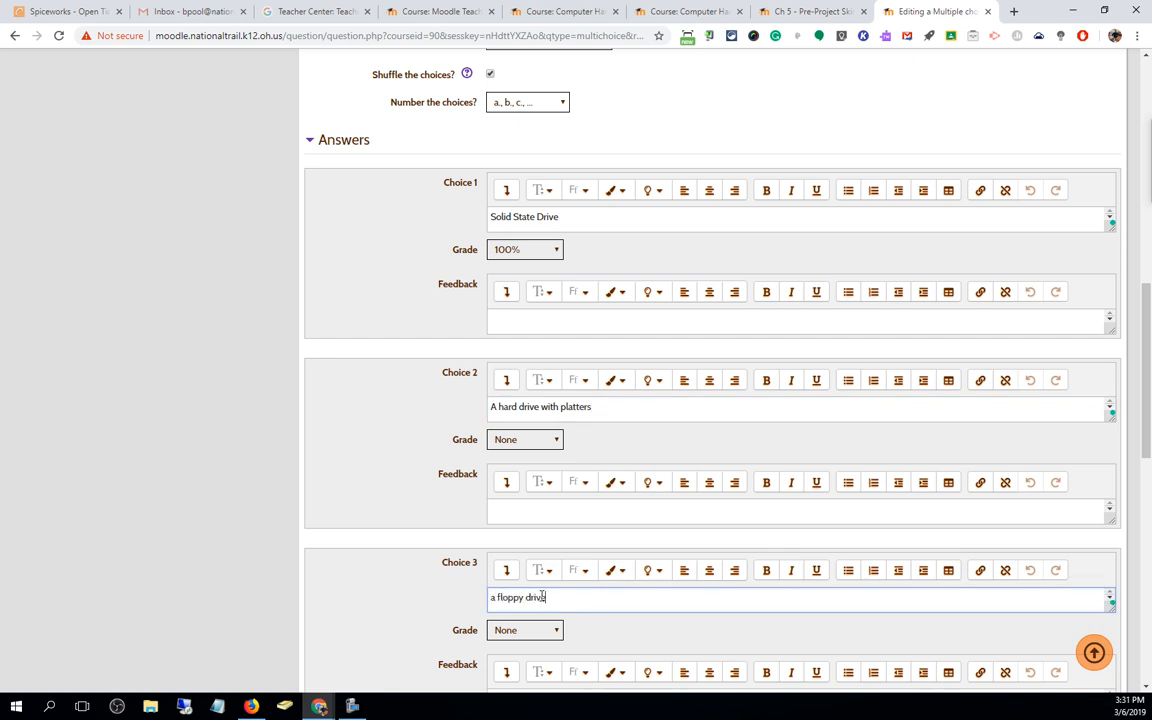
Enter "Great Job" as the feedback for answer choice 1
scroll(545, 483, down, 3)
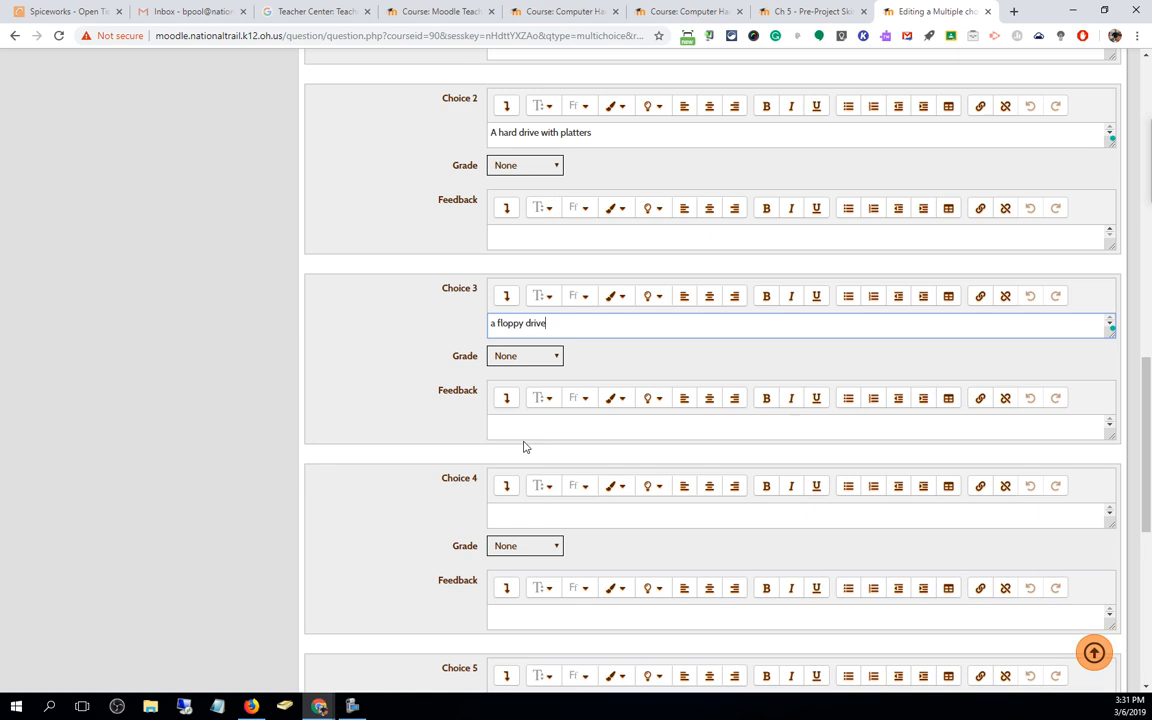
click(538, 512)
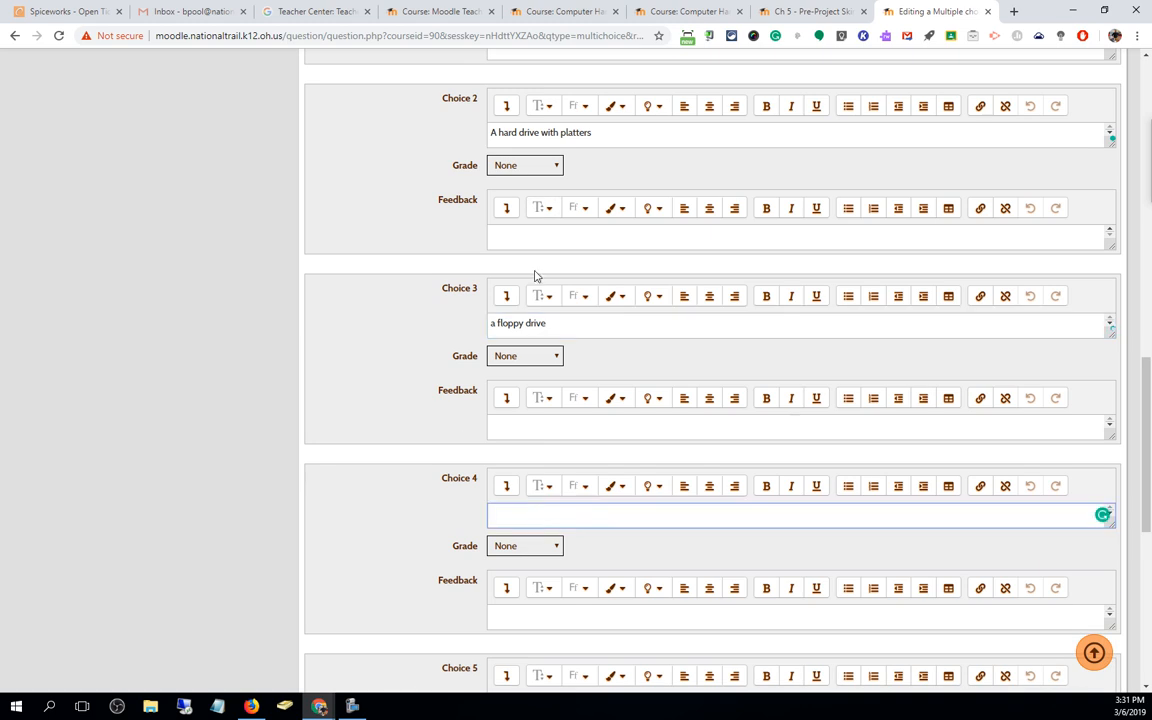
scroll(540, 357, up, 3)
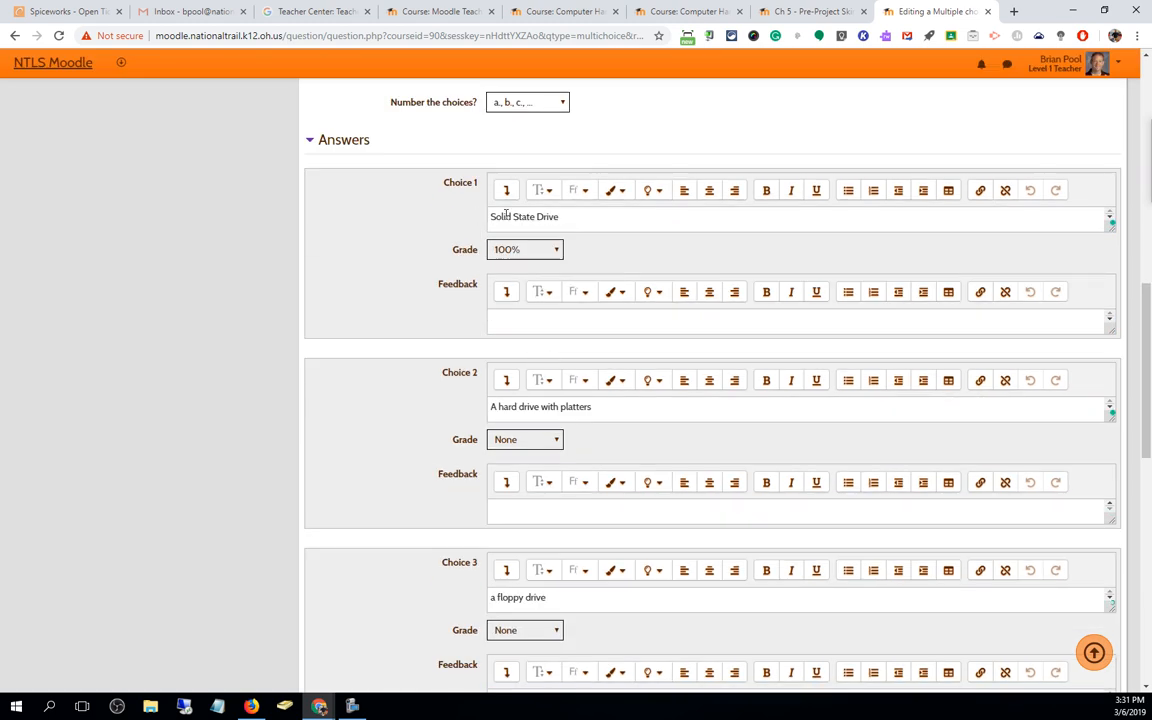
click(502, 318)
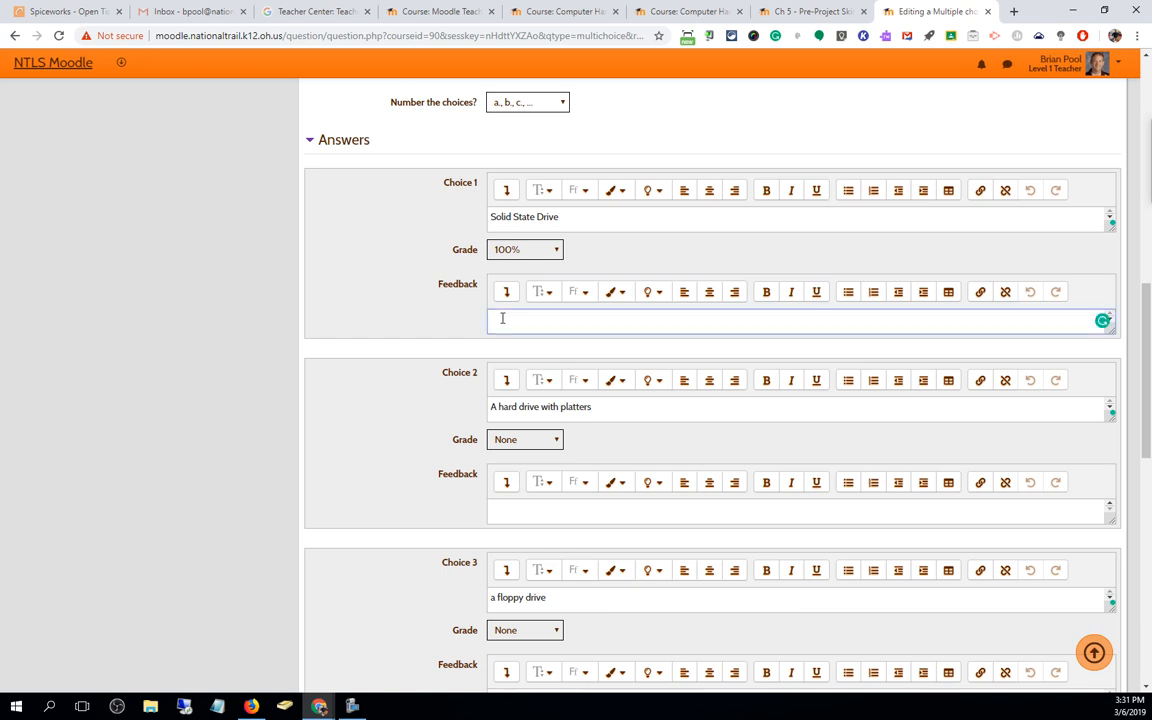
text(Great Job)
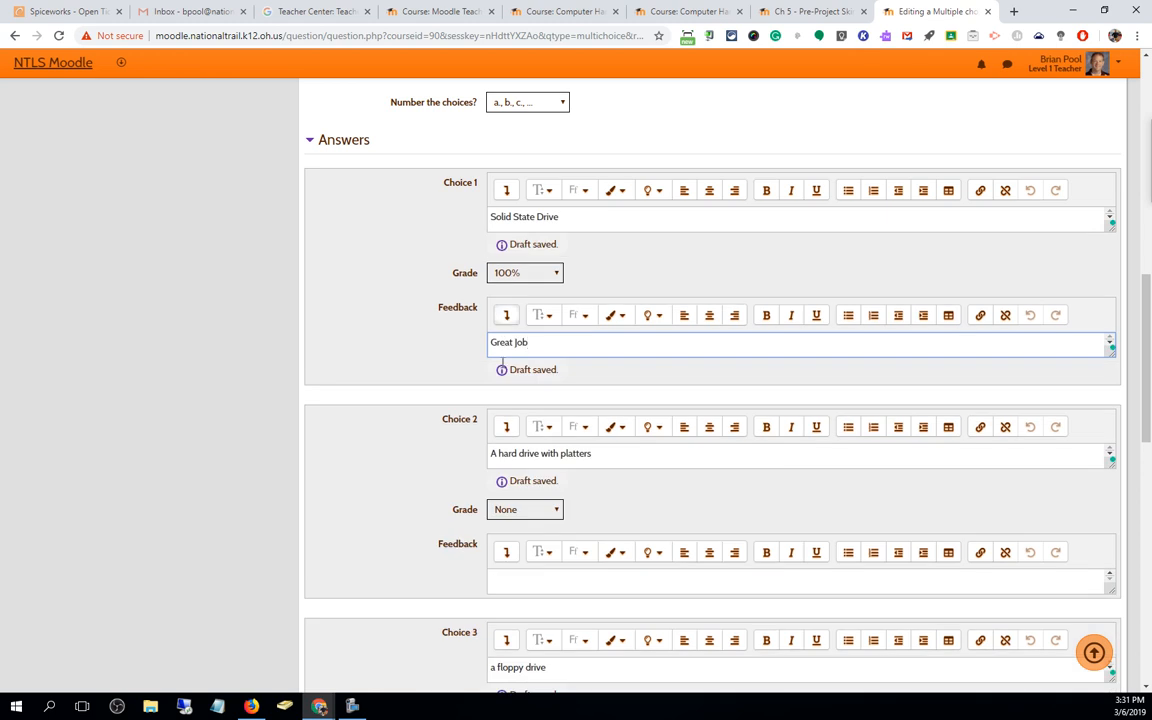
Add blanks for three more answer choices to the question
click(527, 578)
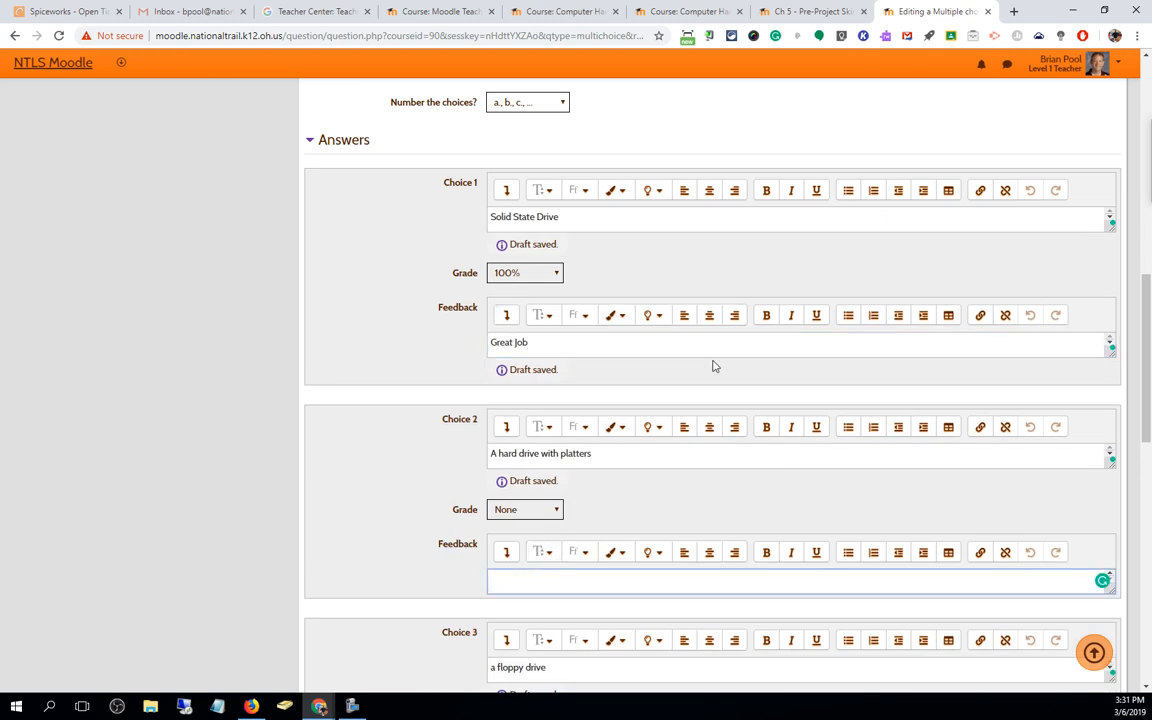
scroll(713, 366, down, 2)
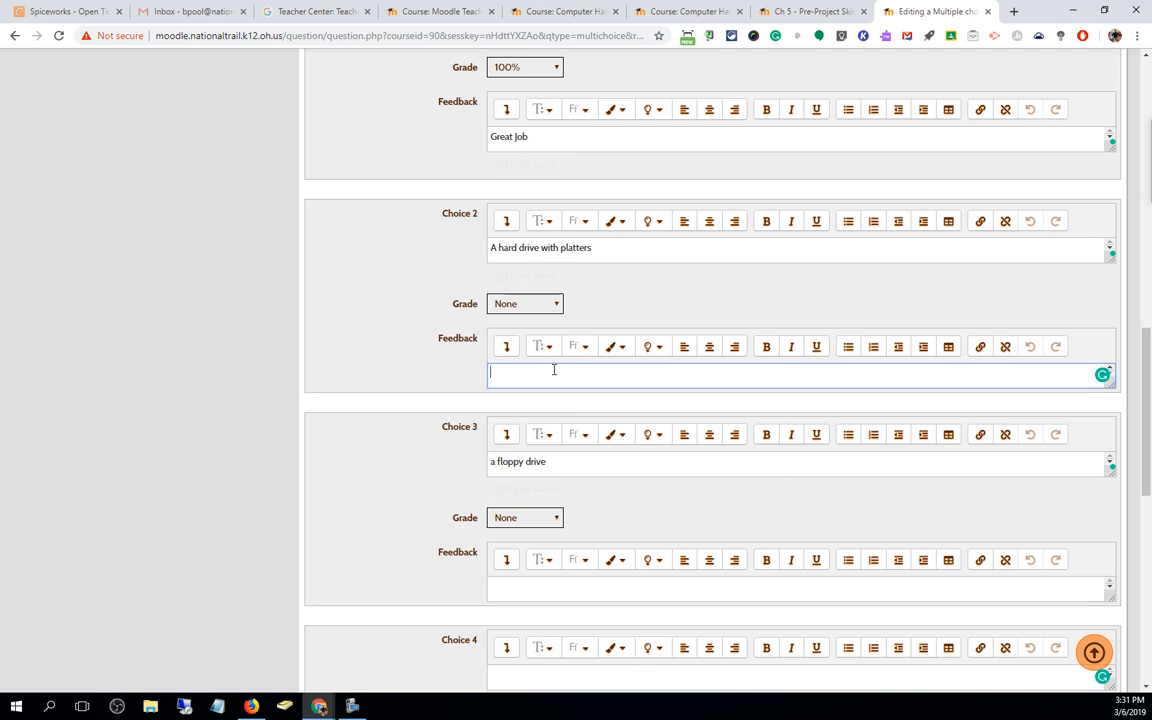
scroll(656, 329, down, 2)
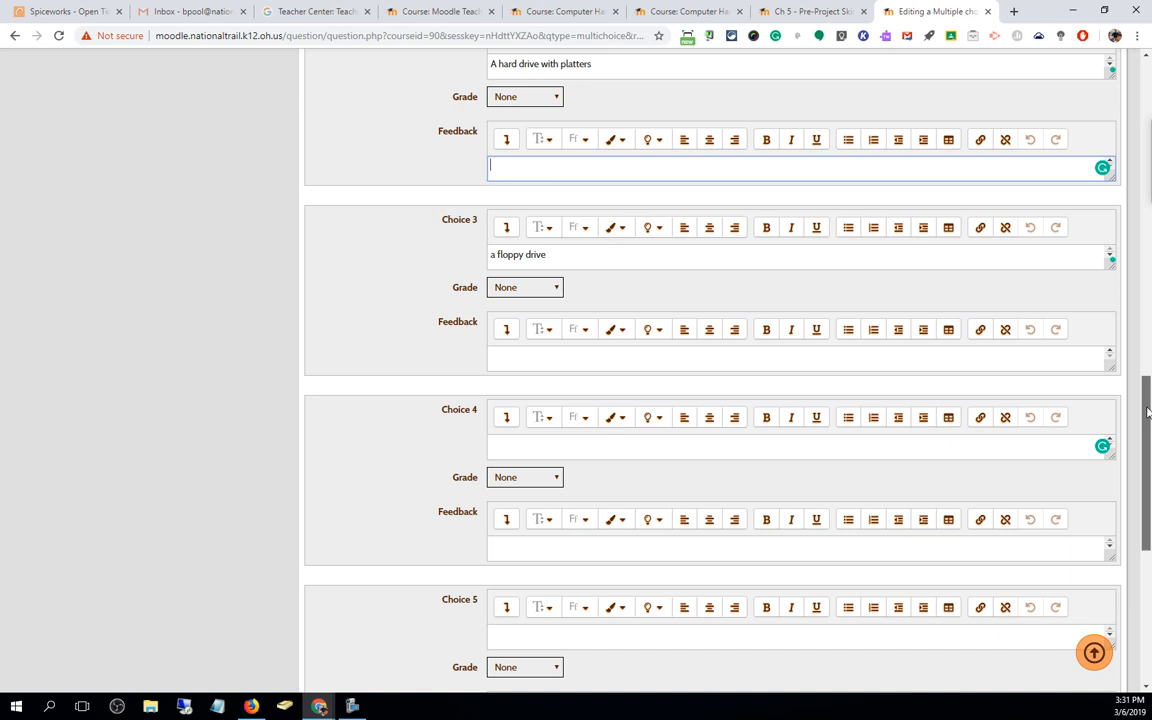
drag(1146, 430, 1146, 502)
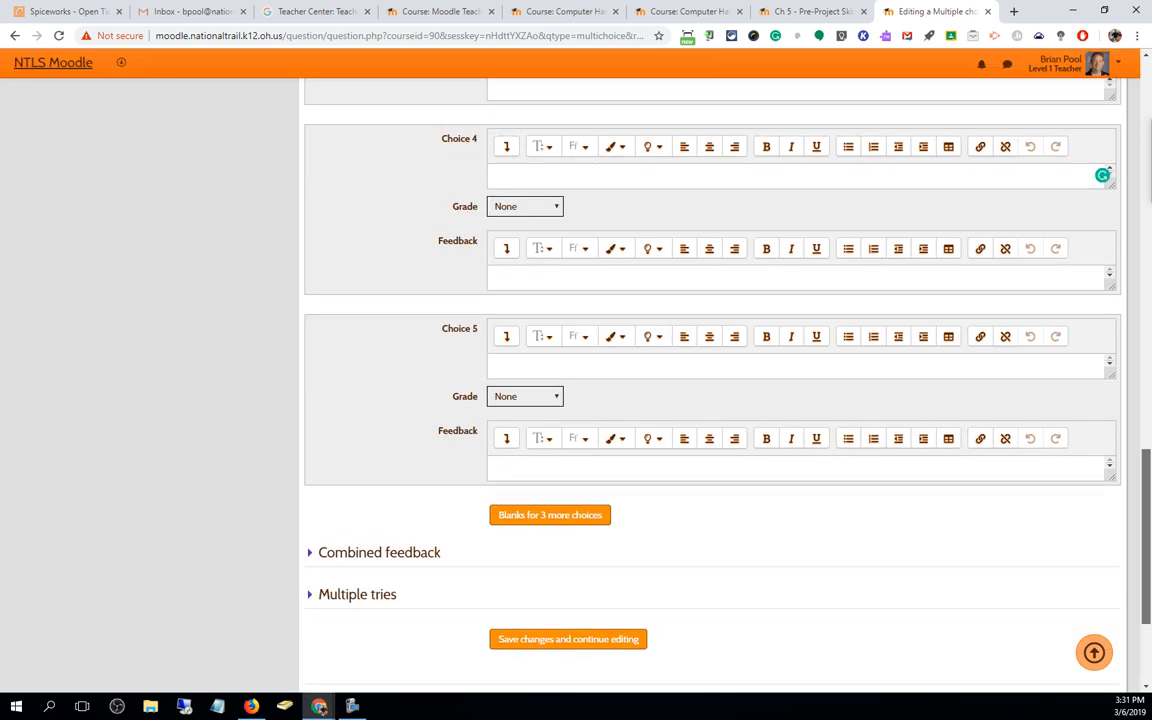
click(535, 516)
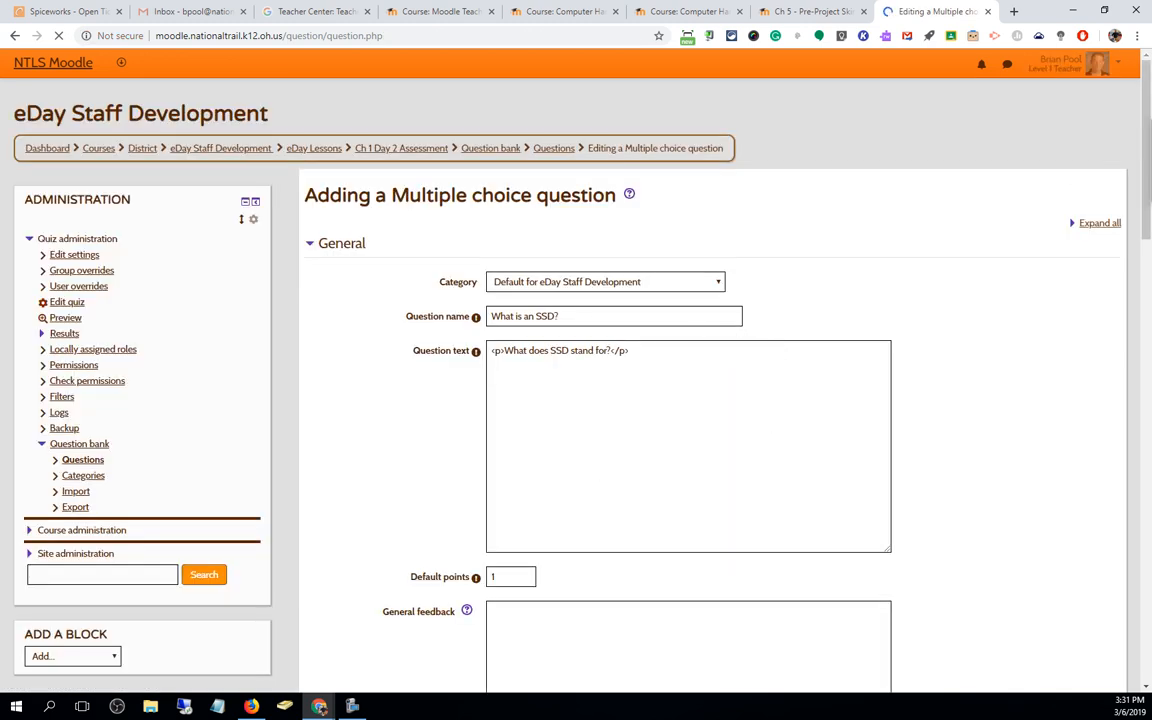
Enter "a flash drive" as answer choice 4
drag(1146, 150, 1146, 363)
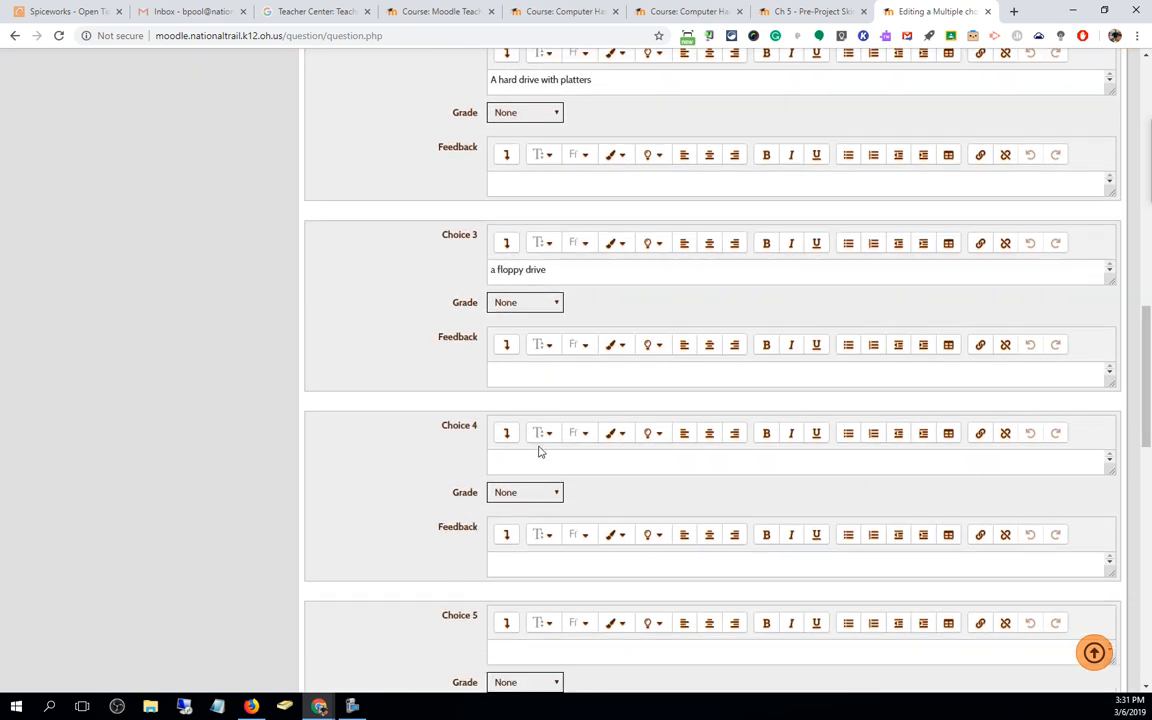
click(536, 456)
text(a flash drive)
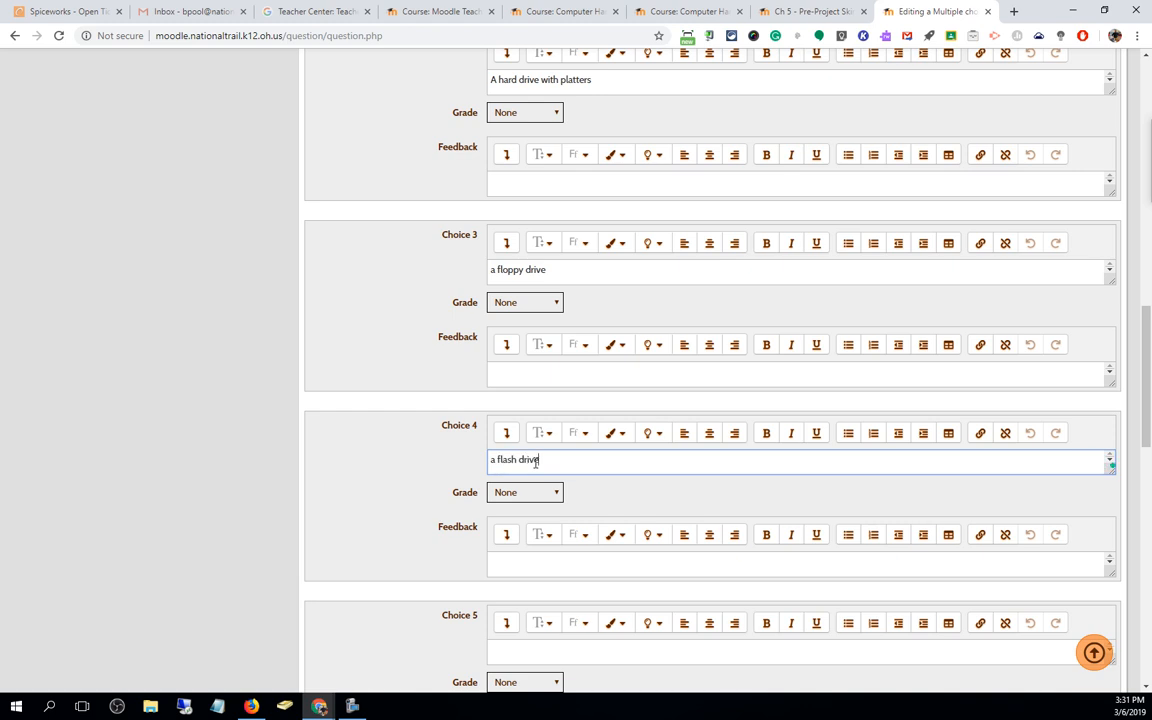
Try a 50% partial grade for answer choice 2, then set it back to None
scroll(544, 430, down, 7)
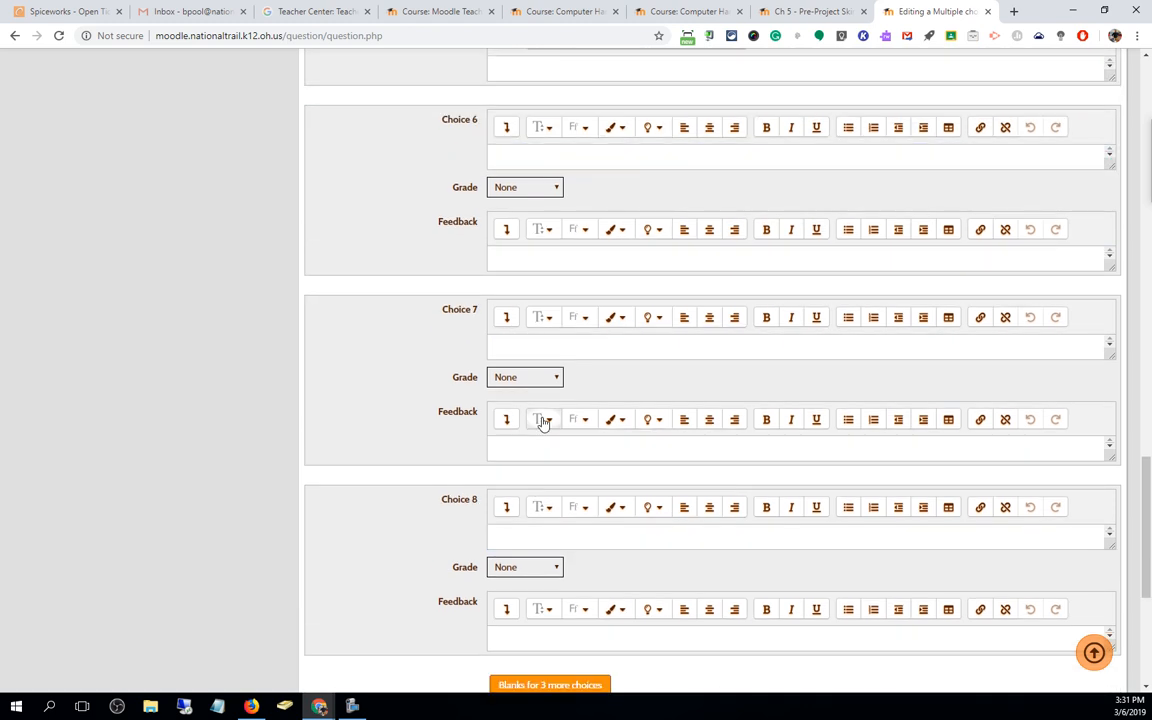
scroll(543, 422, up, 10)
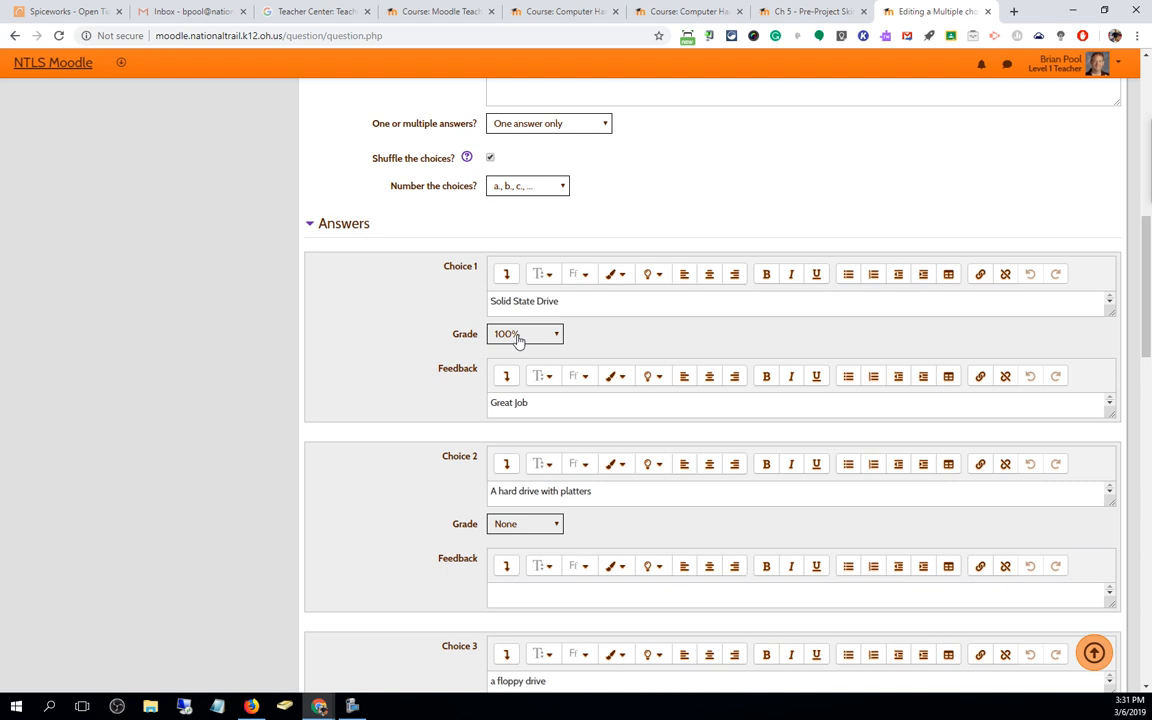
scroll(518, 350, down, 1)
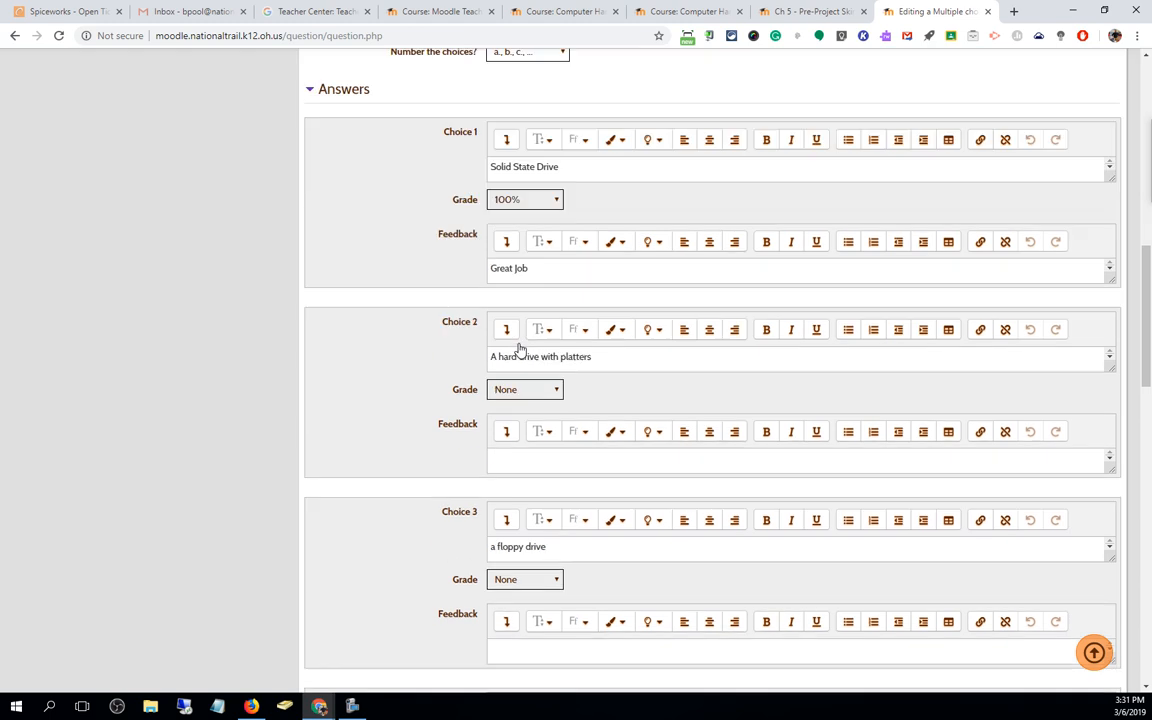
click(530, 387)
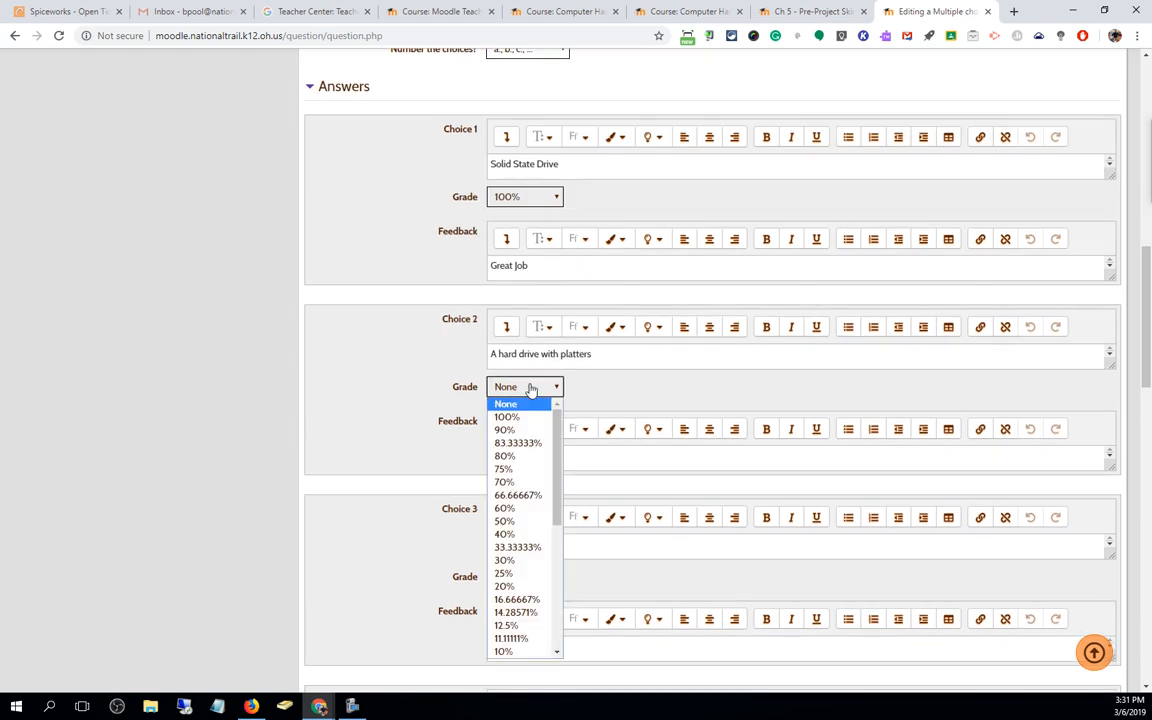
click(510, 521)
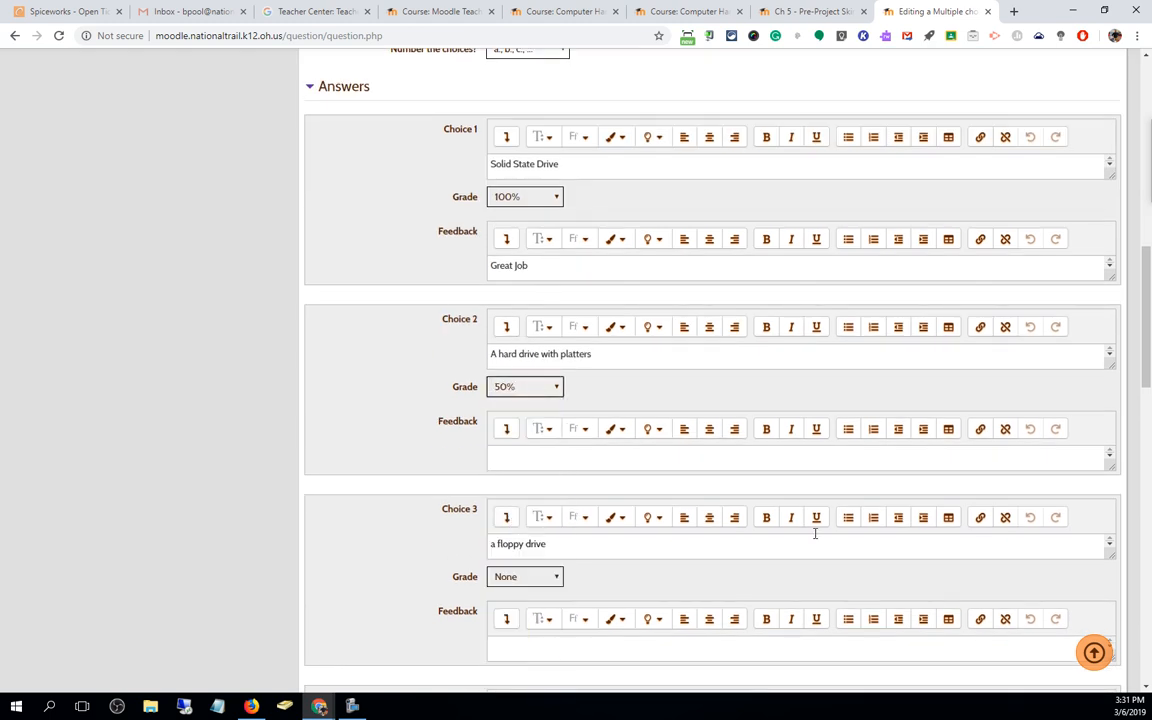
click(557, 390)
click(505, 402)
Save the multiple choice question about SSDs to the quiz
scroll(614, 388, down, 3)
scroll(614, 388, down, 10)
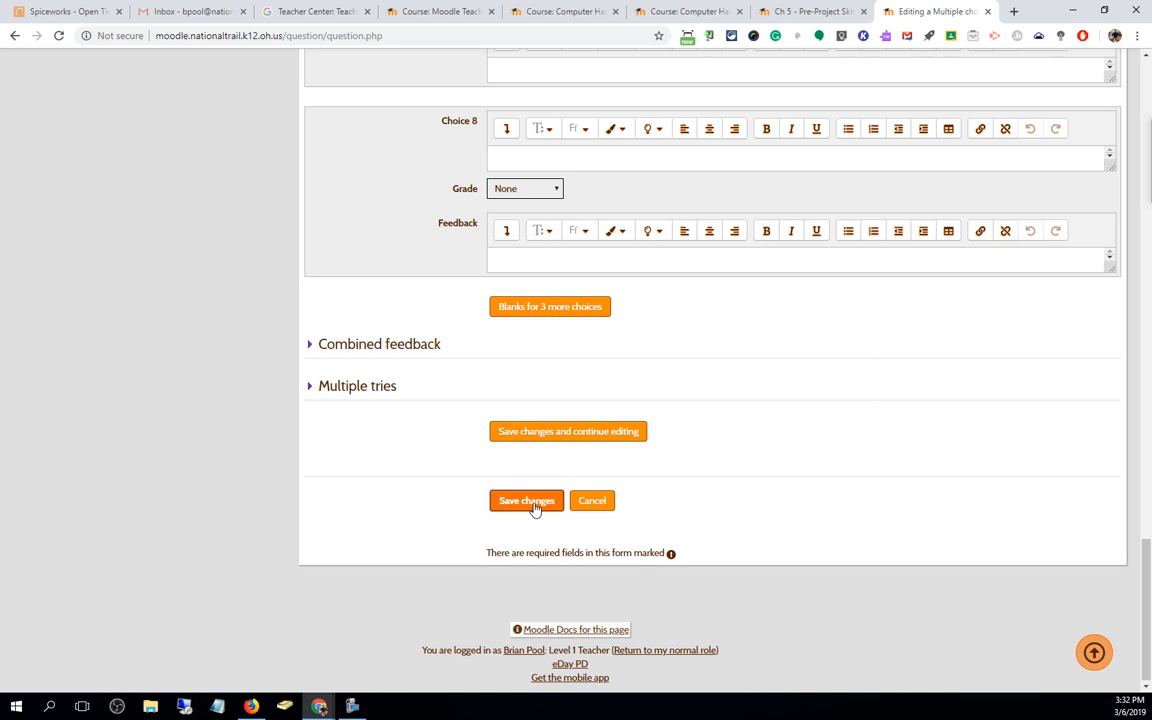
click(533, 505)
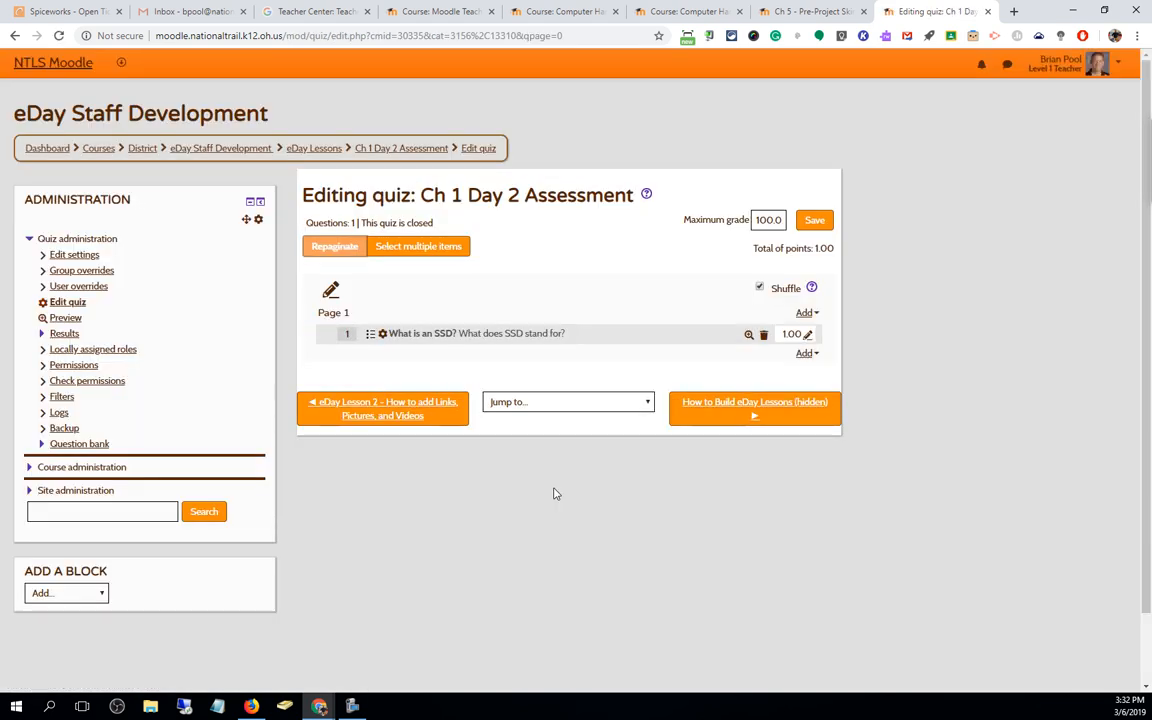
Preview the SSD question, test its answer choices by filling in the correct response, and close the preview
click(746, 338)
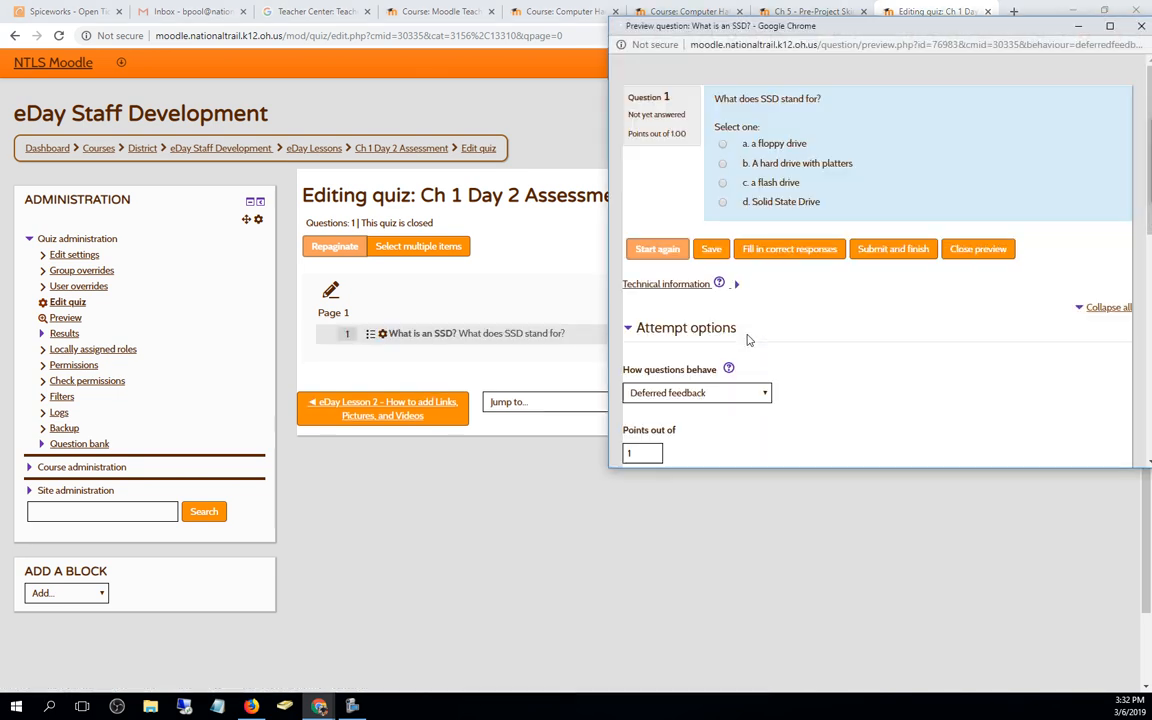
drag(882, 26, 410, 80)
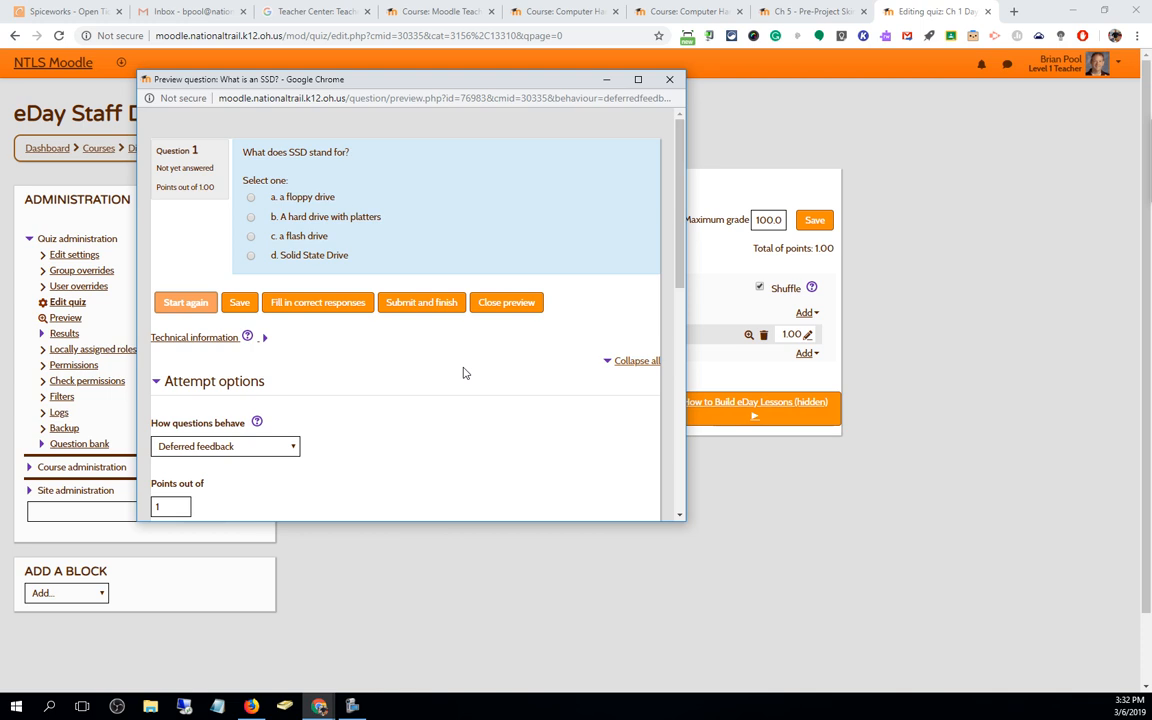
click(250, 257)
click(251, 198)
click(297, 305)
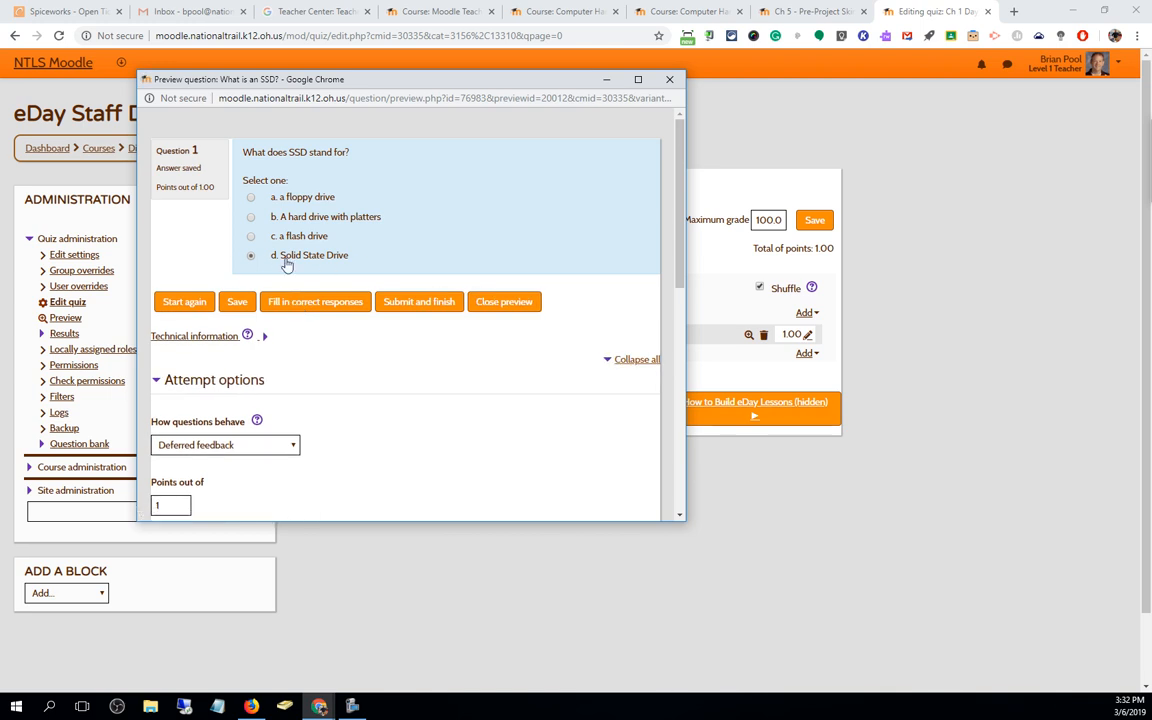
click(669, 79)
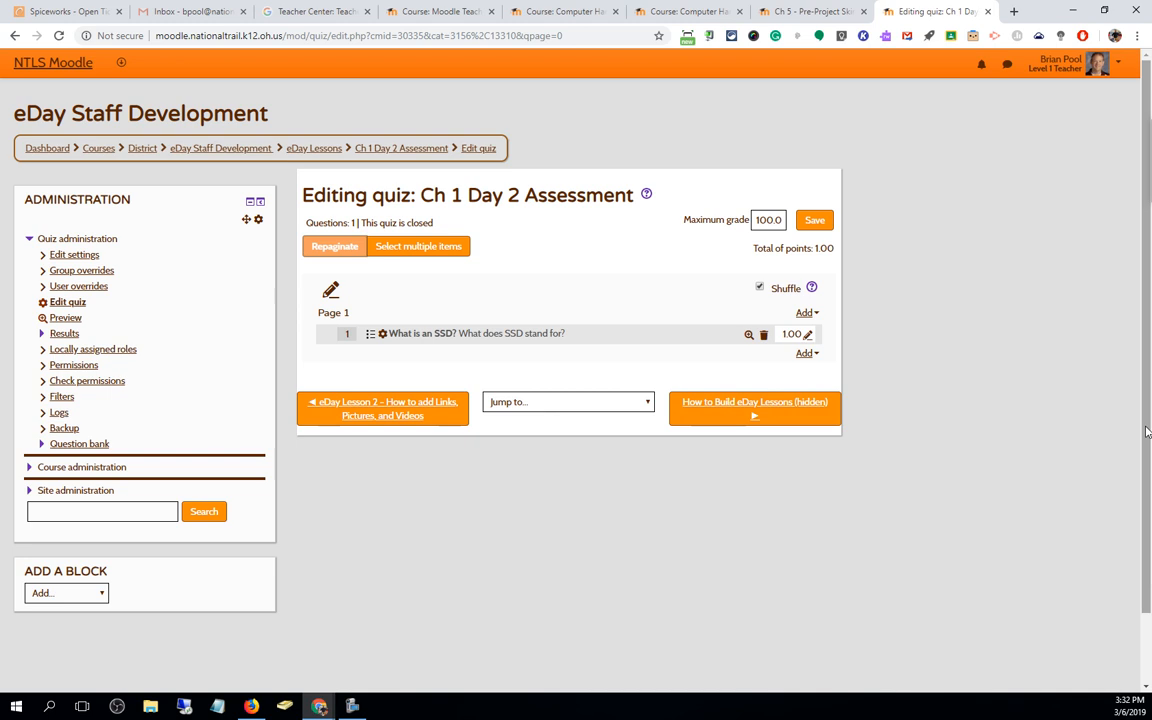
Add a new True/False question at the end of the quiz
click(812, 358)
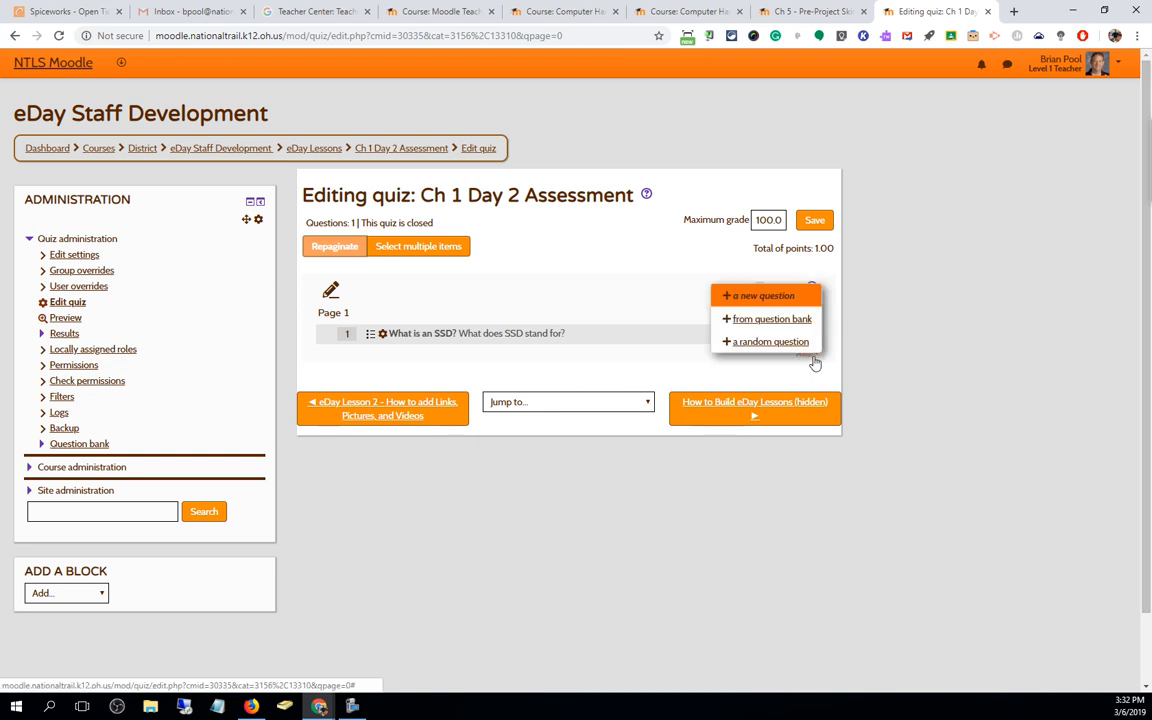
click(730, 296)
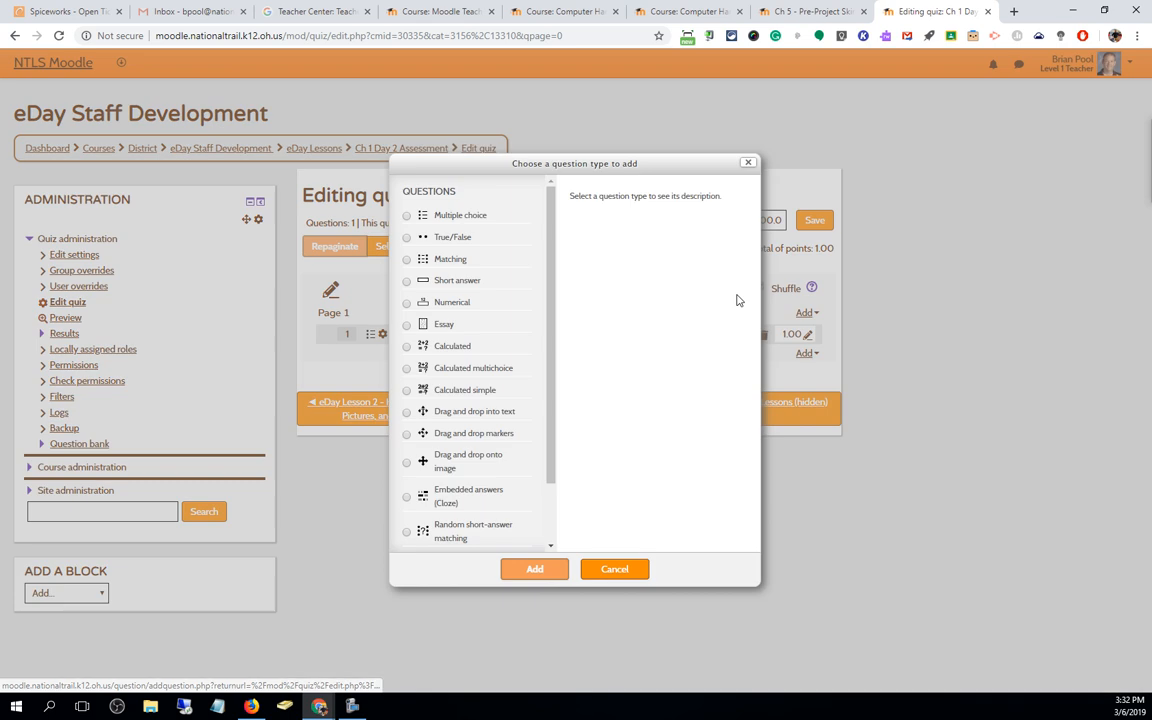
click(407, 240)
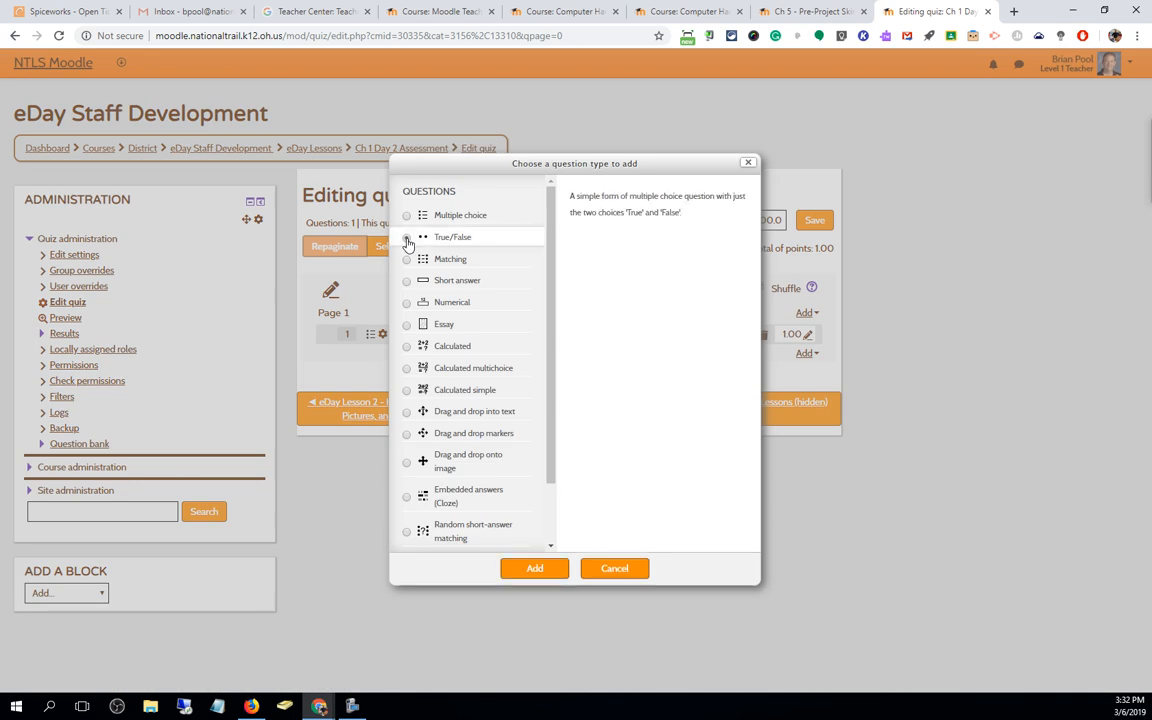
click(536, 569)
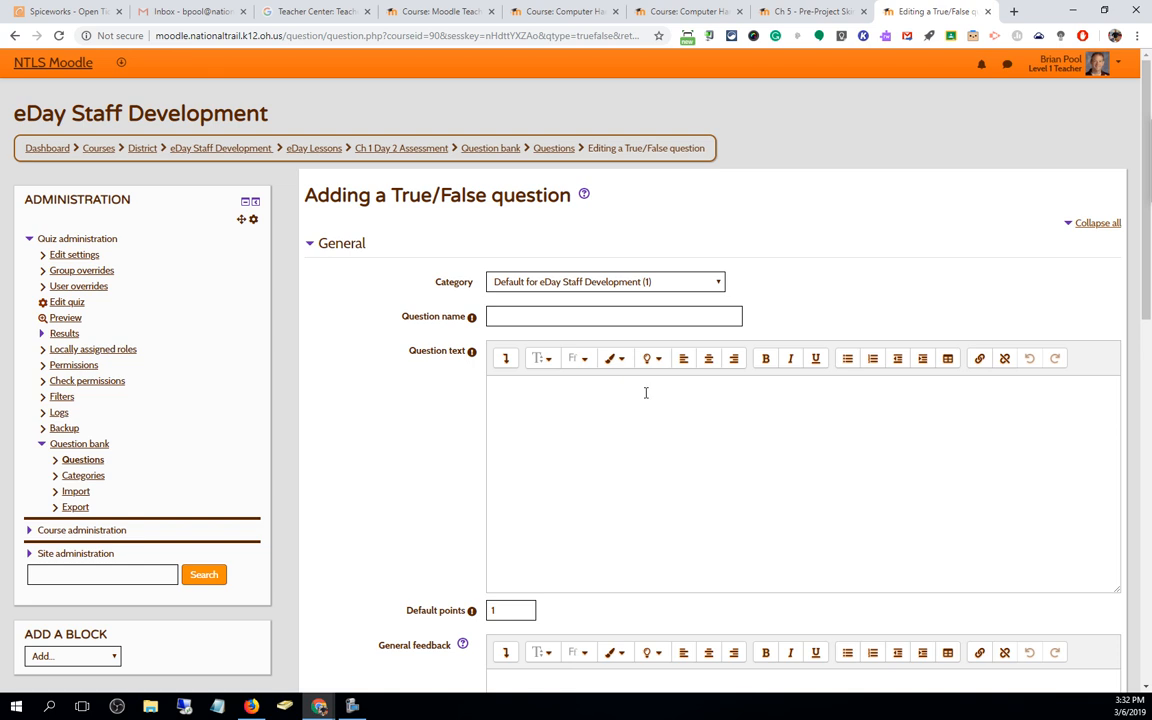
Name the True/False question "kjljhl" and enter "jhljhl" as its question text
click(546, 318)
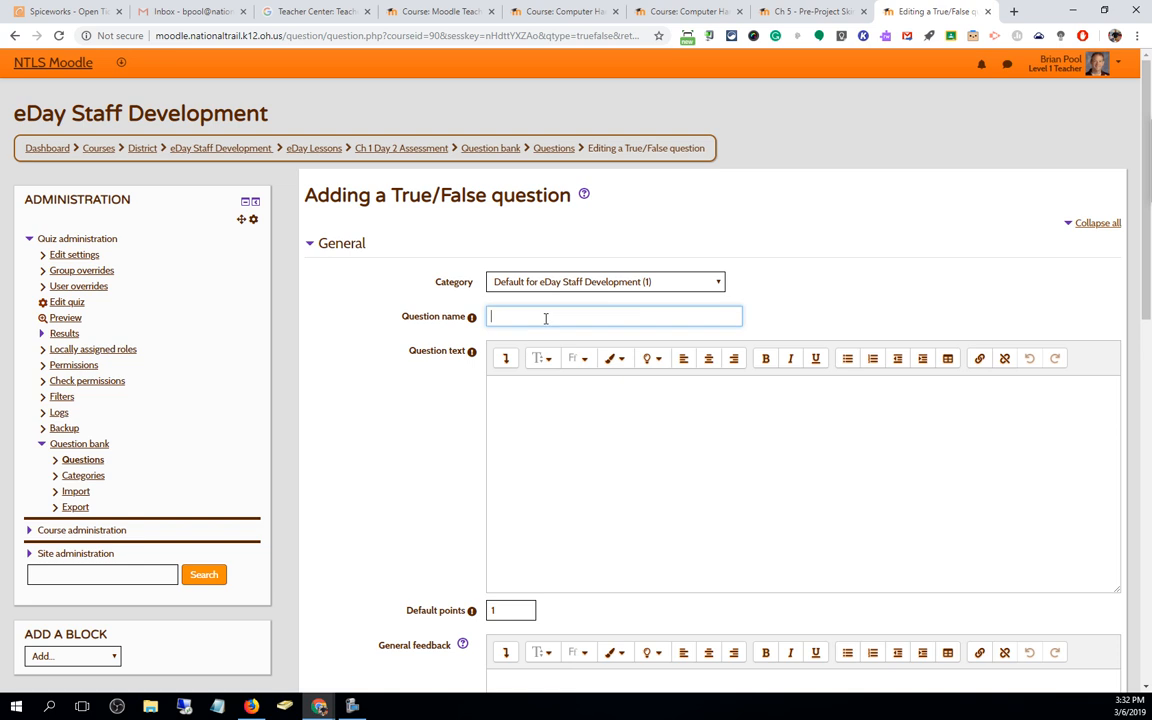
scroll(556, 416, down, 5)
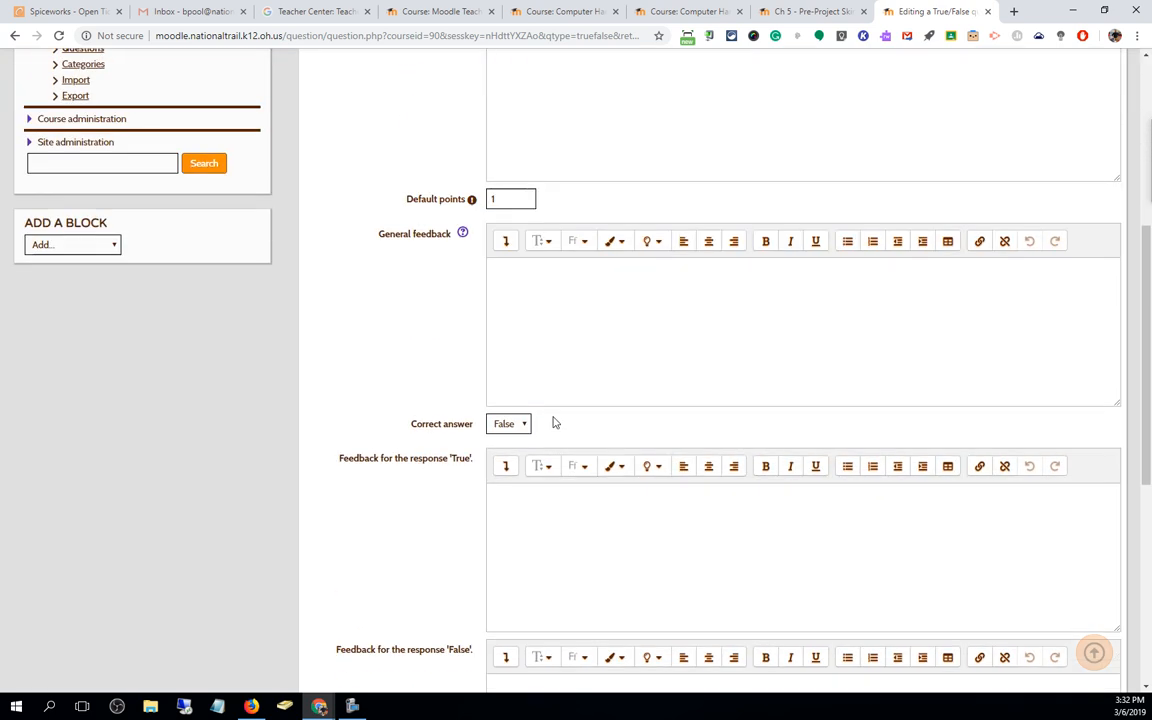
scroll(556, 422, down, 1)
click(499, 227)
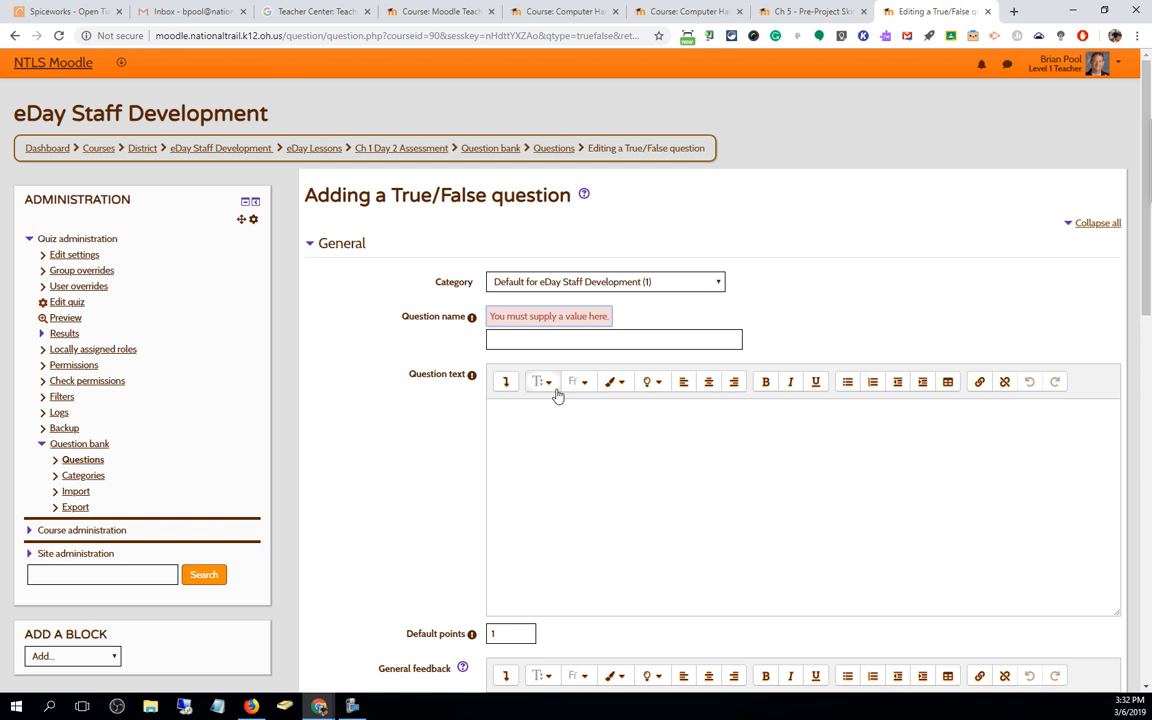
click(560, 345)
text(kjljhl)
click(563, 483)
text(jhljhl)
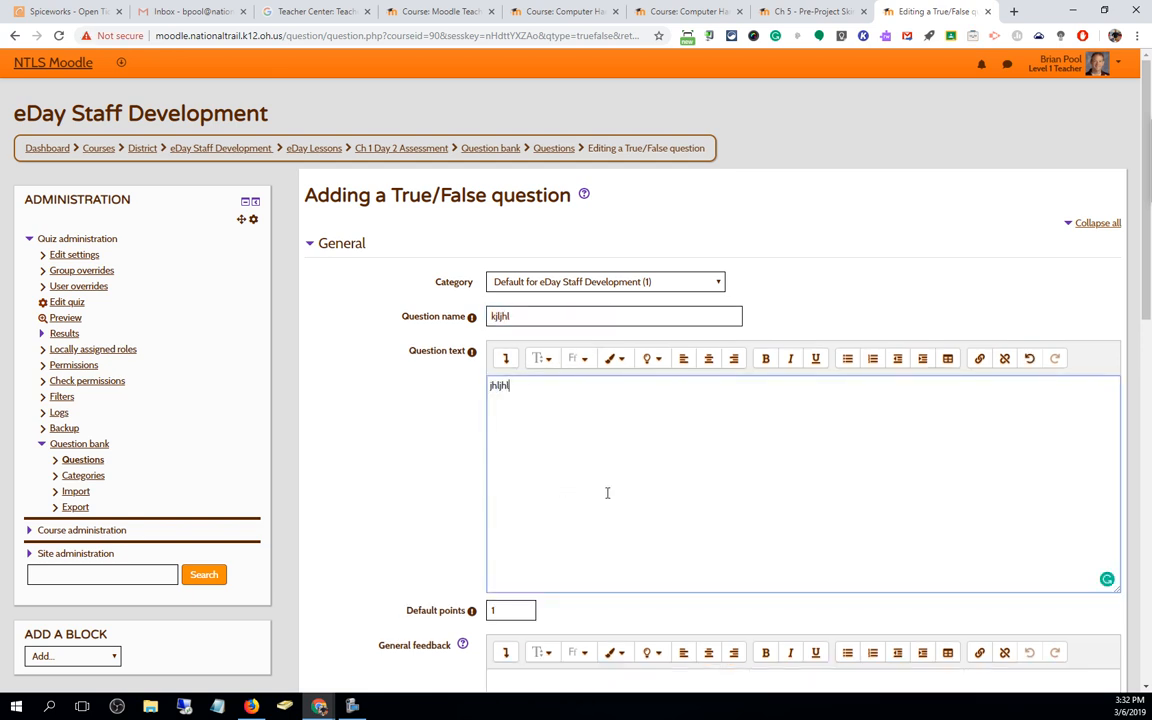
Set the True/False question's correct answer to False and save the question
scroll(607, 490, down, 4)
click(507, 424)
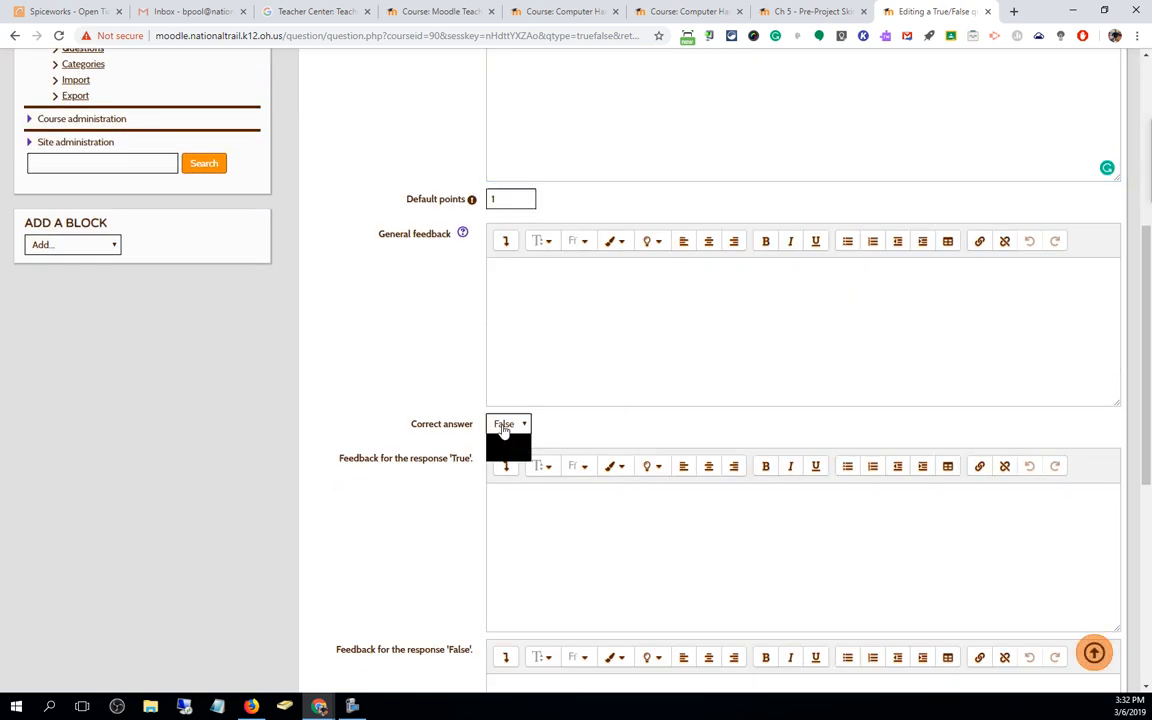
click(504, 455)
click(513, 430)
click(503, 441)
scroll(592, 450, down, 5)
click(532, 507)
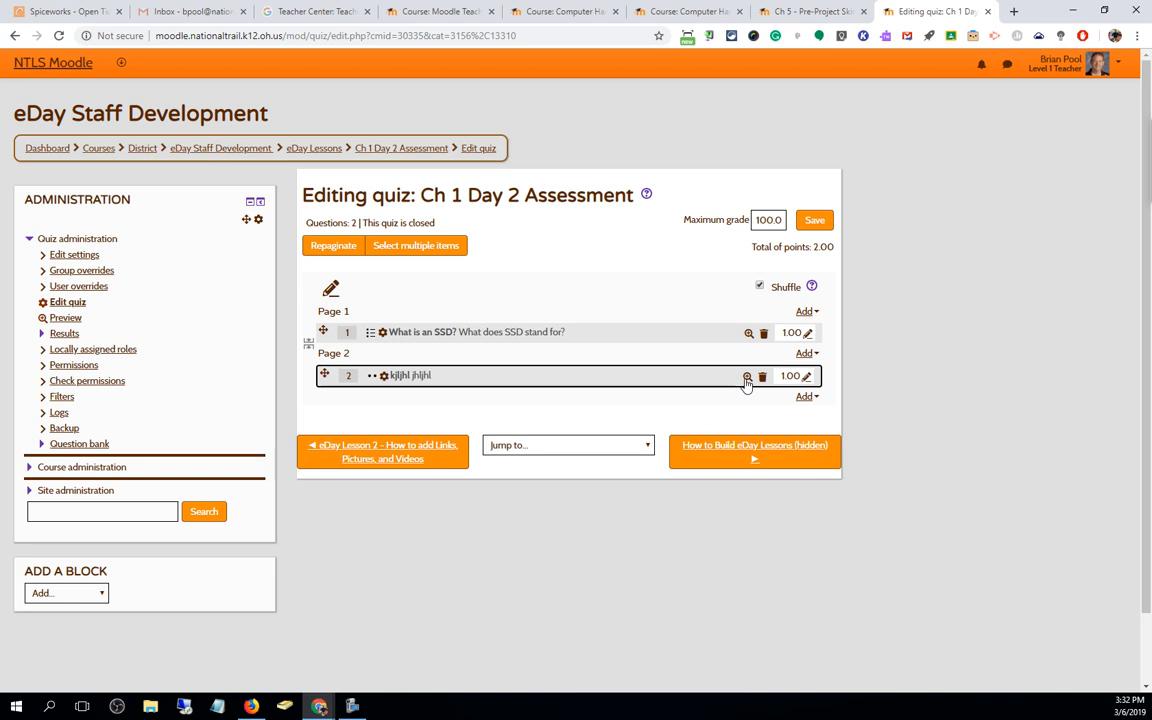
Preview the True/False question with its correct response filled in, and close the preview
click(748, 376)
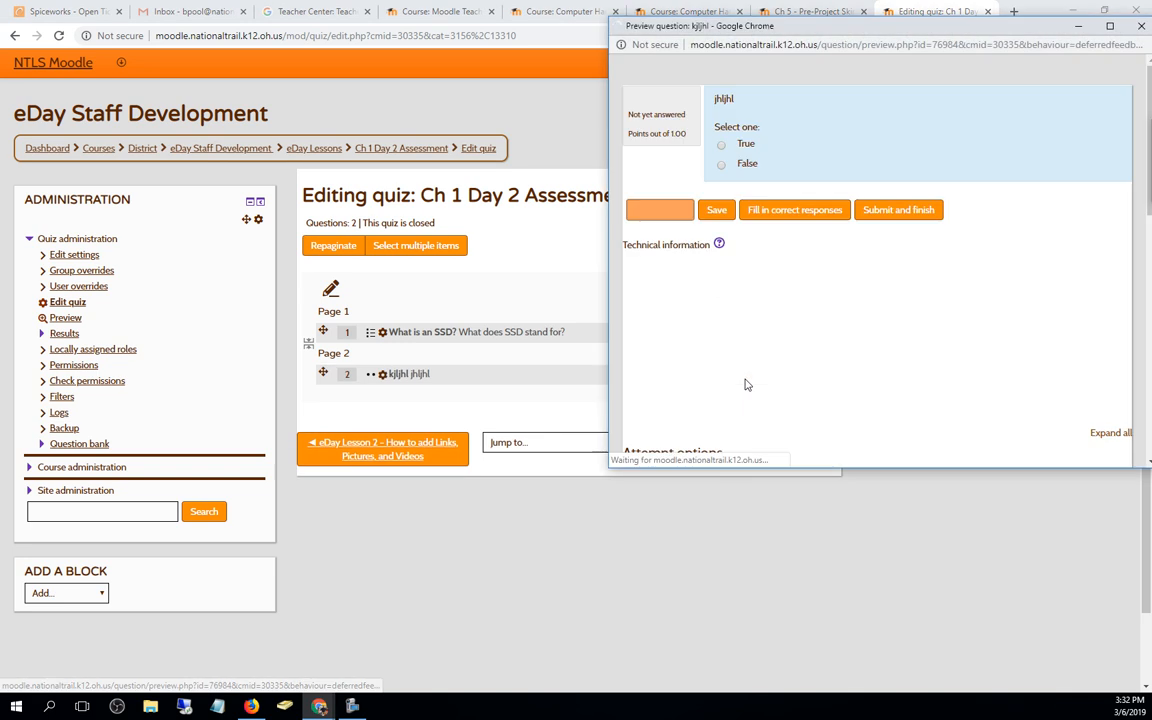
click(810, 212)
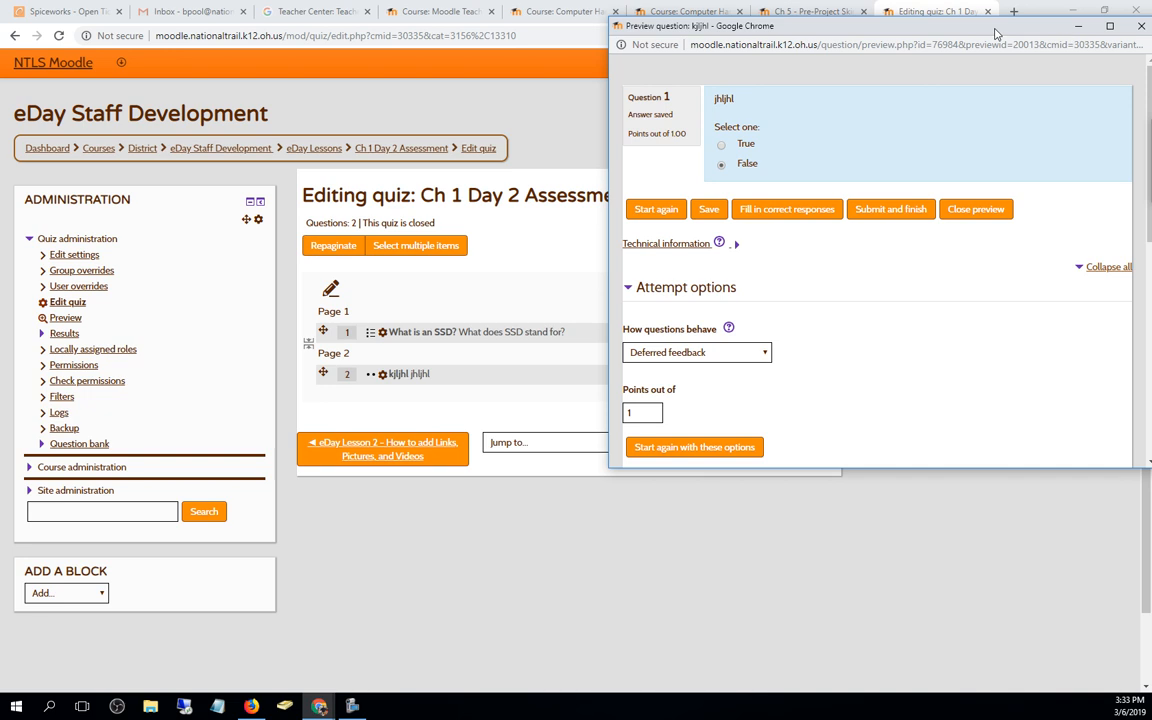
drag(895, 24, 713, 24)
click(960, 25)
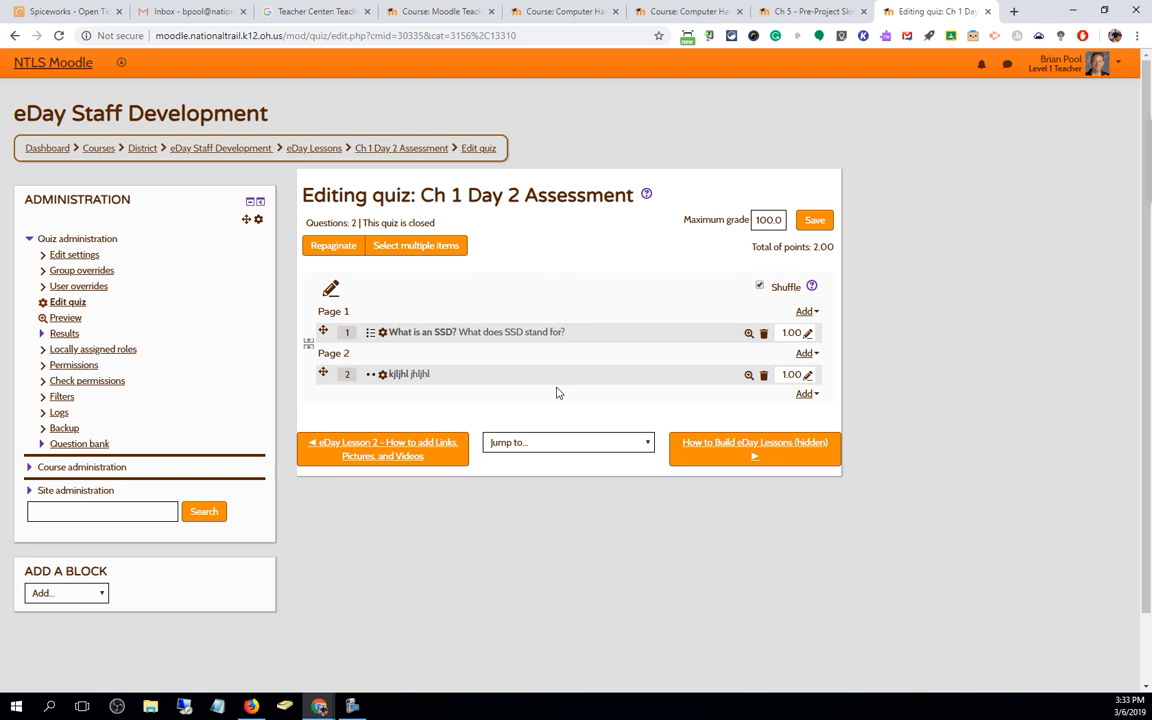
Set the quiz's maximum grade to 10 and save it
double_click(759, 220)
text(10)
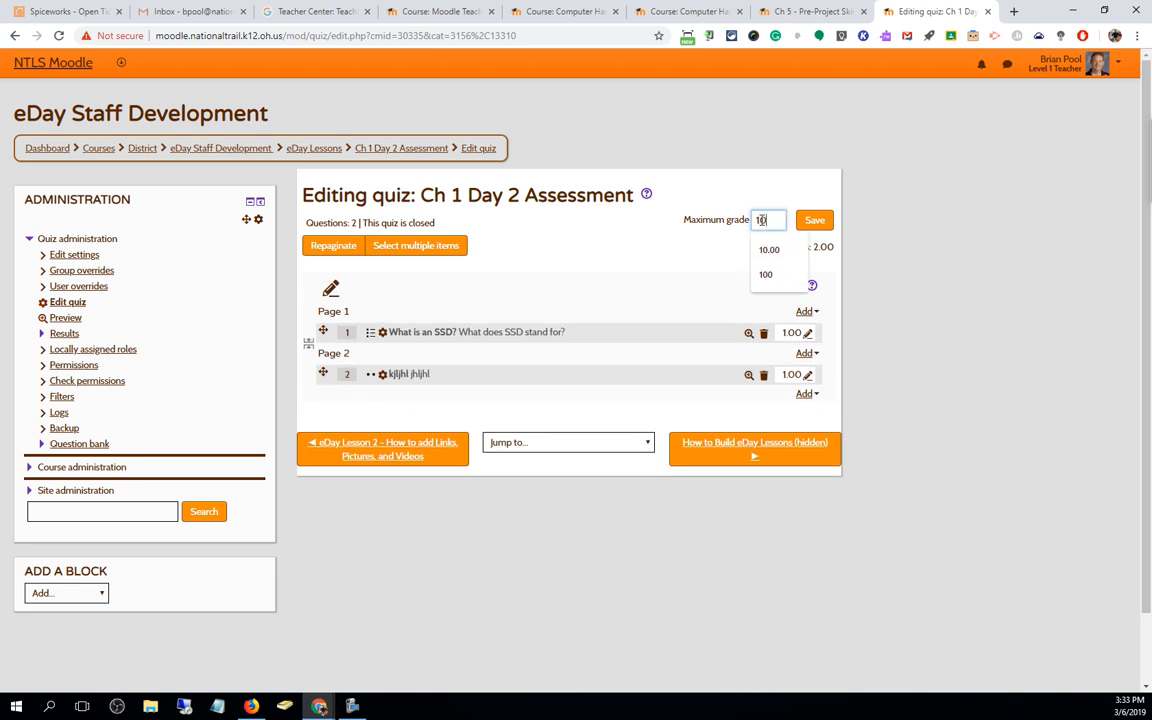
click(813, 221)
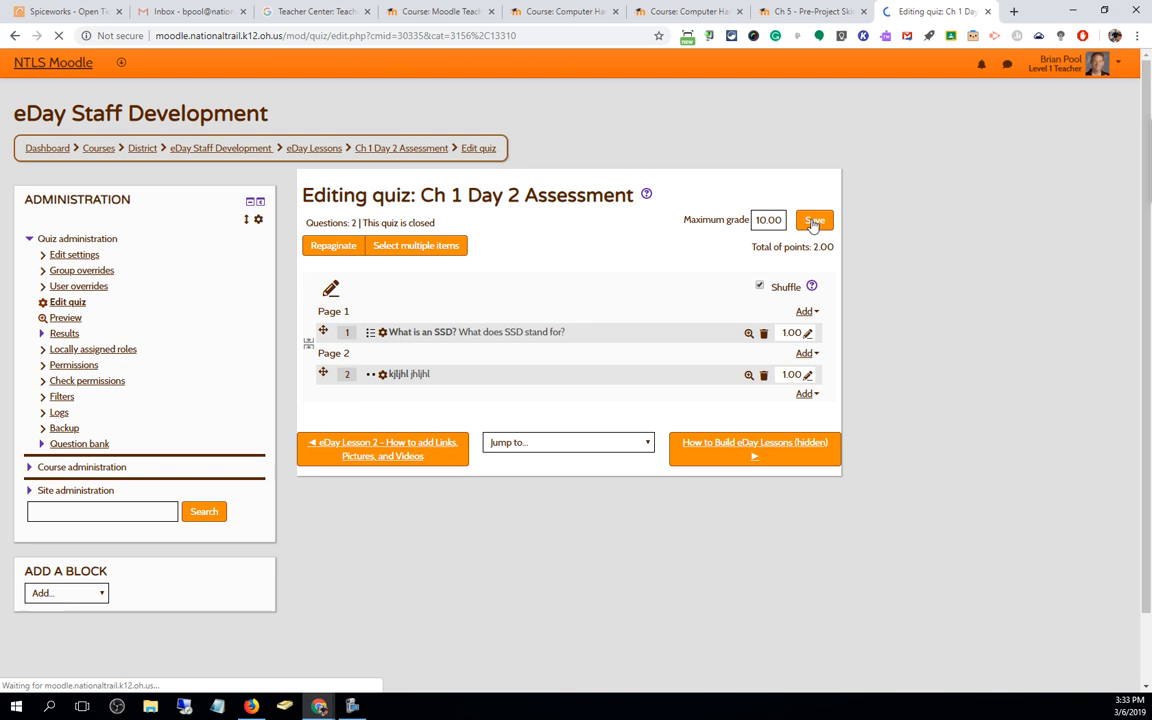
Look at the question bank's questions available for adding at the end of the quiz, and close it without adding any
click(806, 396)
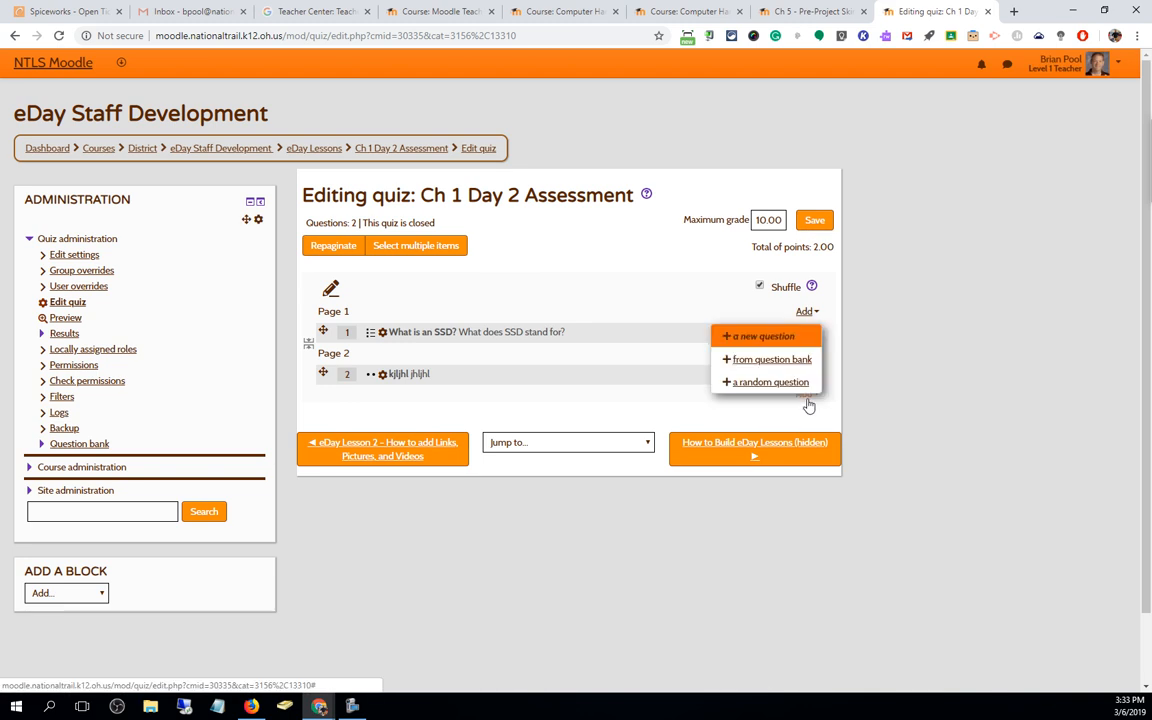
click(770, 359)
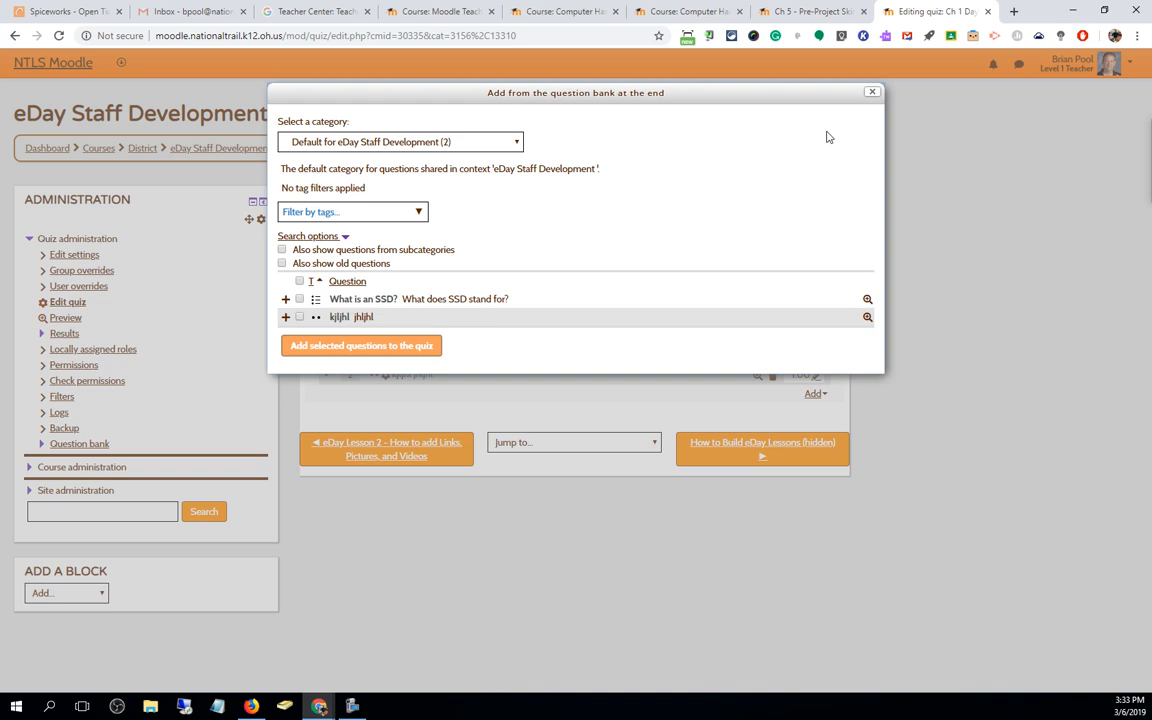
click(872, 91)
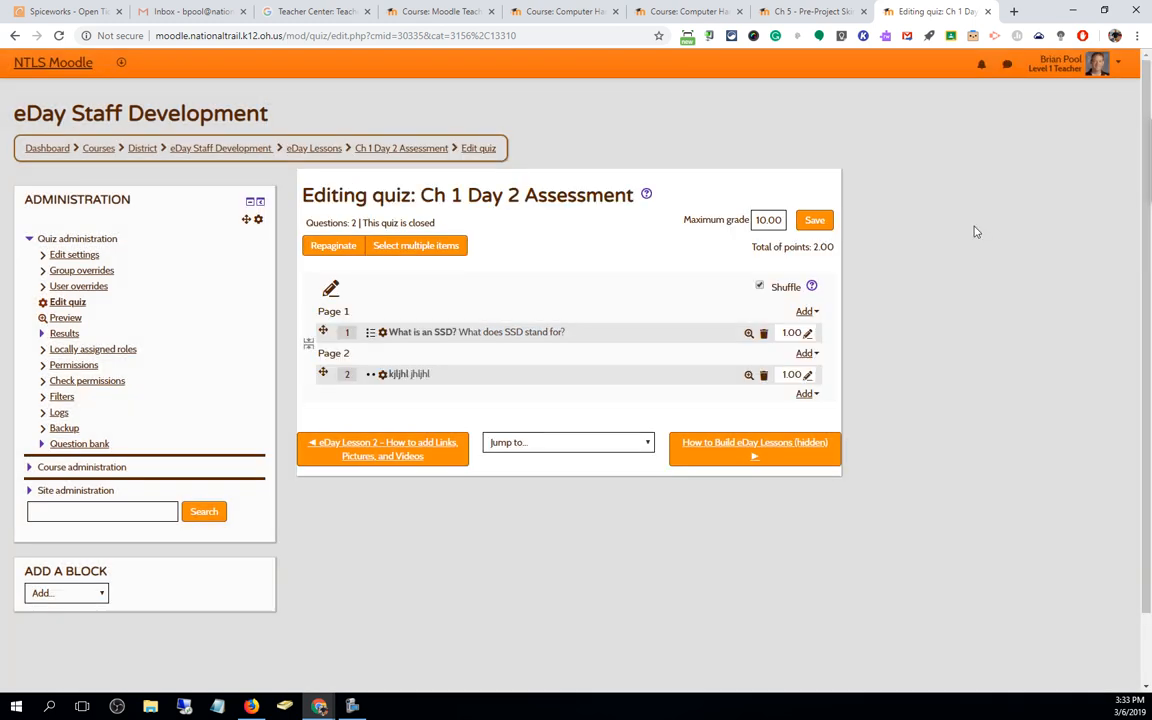